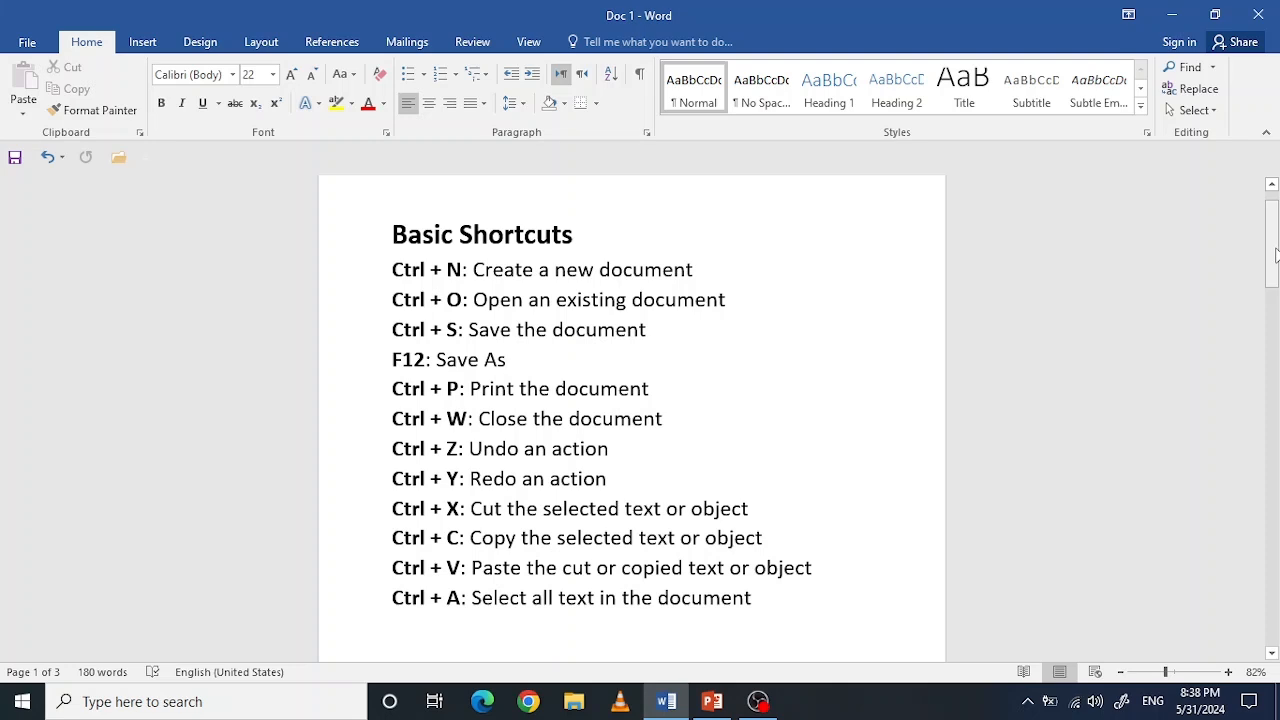
# Step: Create a new blank document and close its window again
pyautogui.click(27, 43)
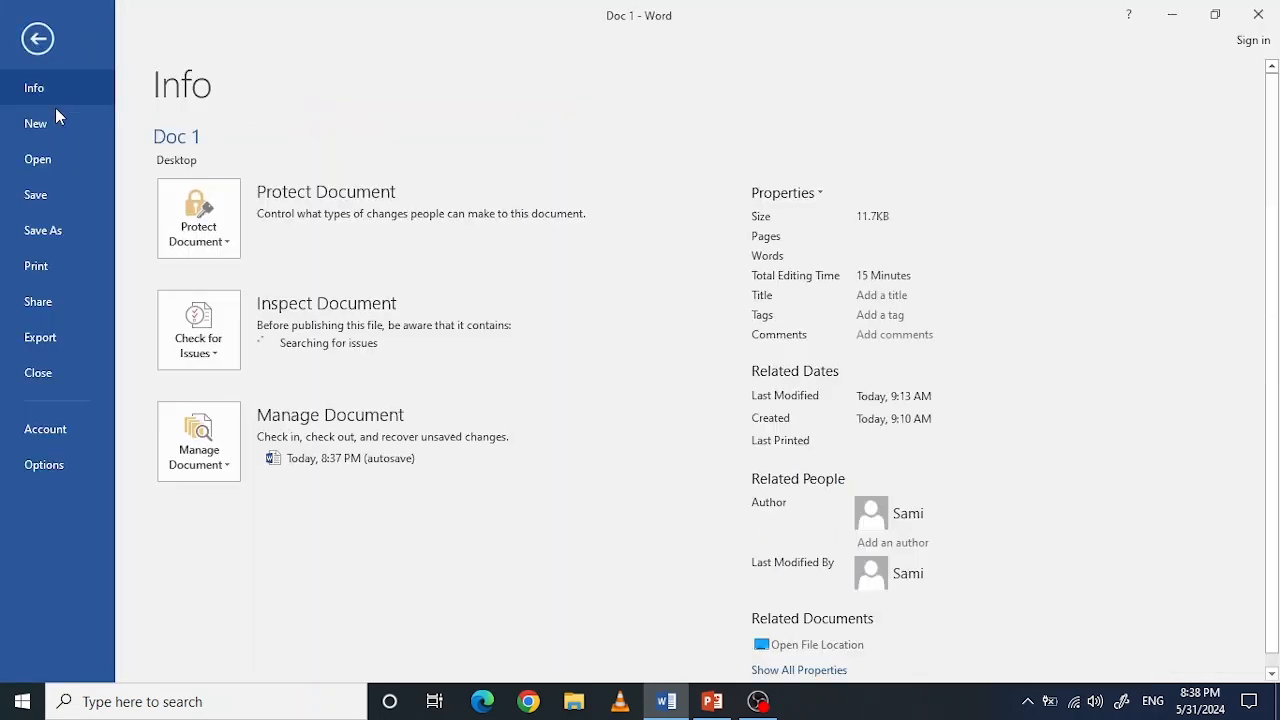
pyautogui.click(37, 42)
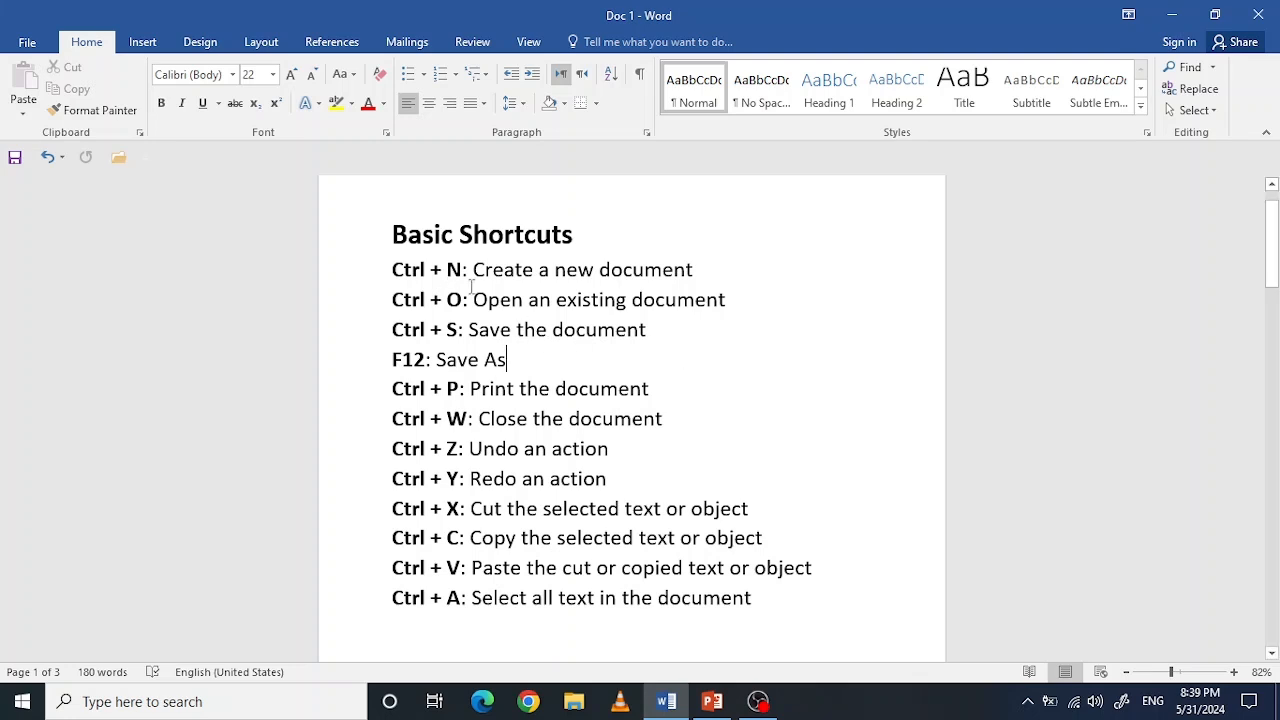
pyautogui.hotkey('ctrl', 'n')
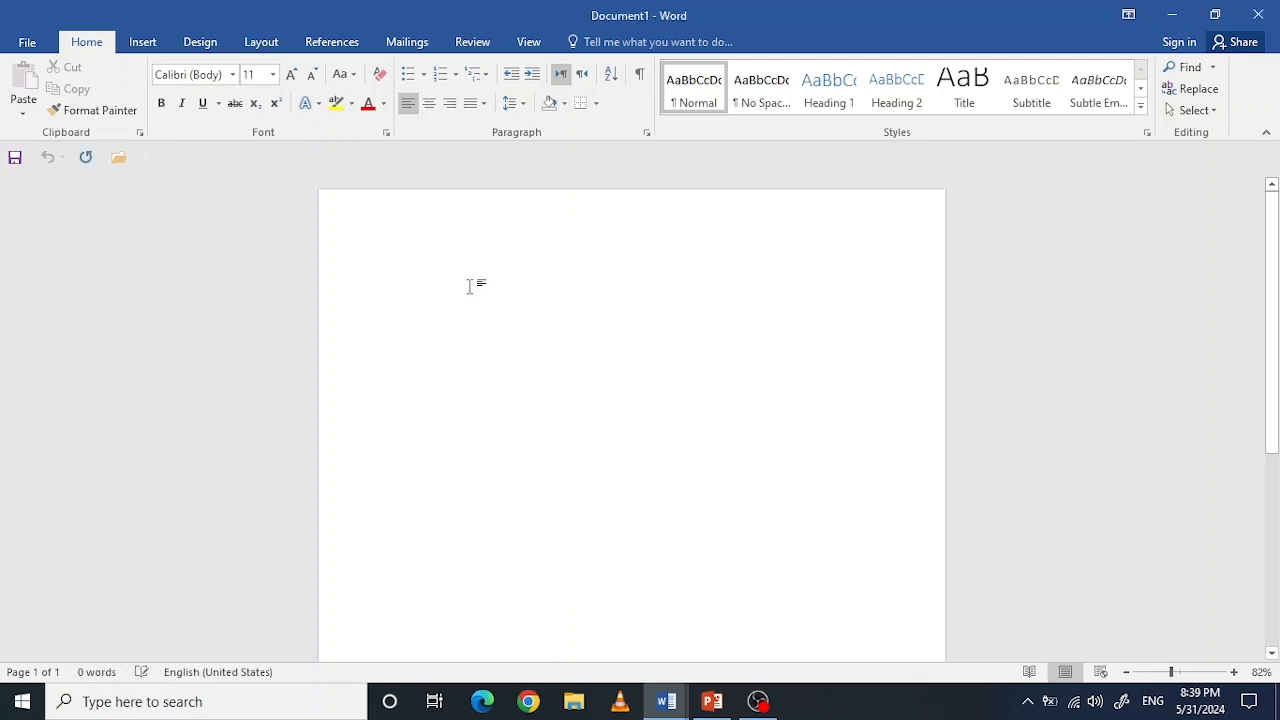
pyautogui.moveTo(663, 714)
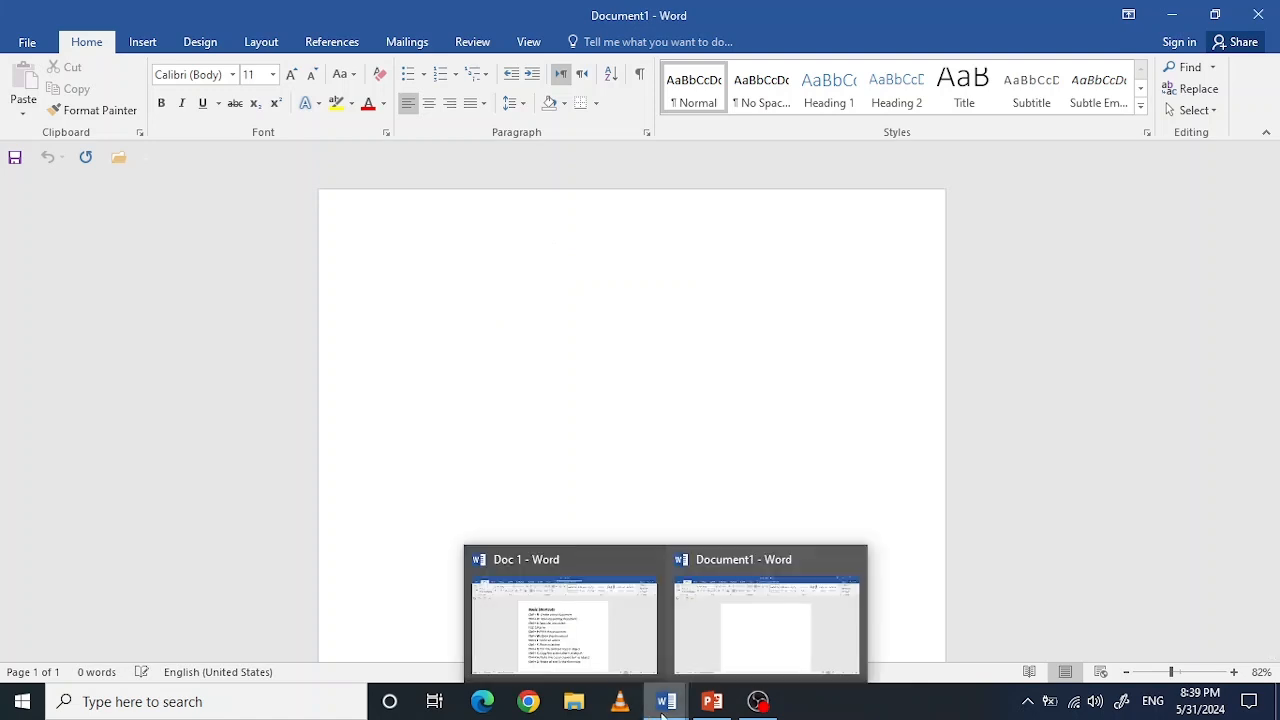
pyautogui.moveTo(702, 650)
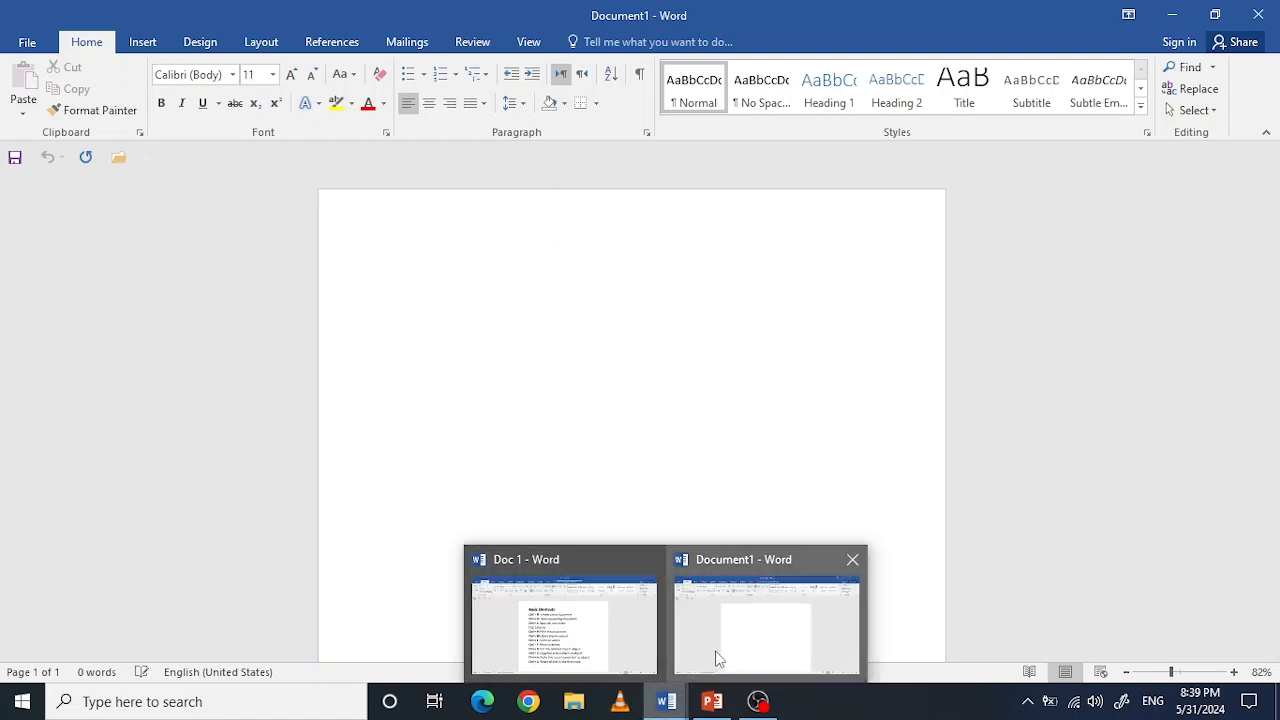
pyautogui.click(852, 560)
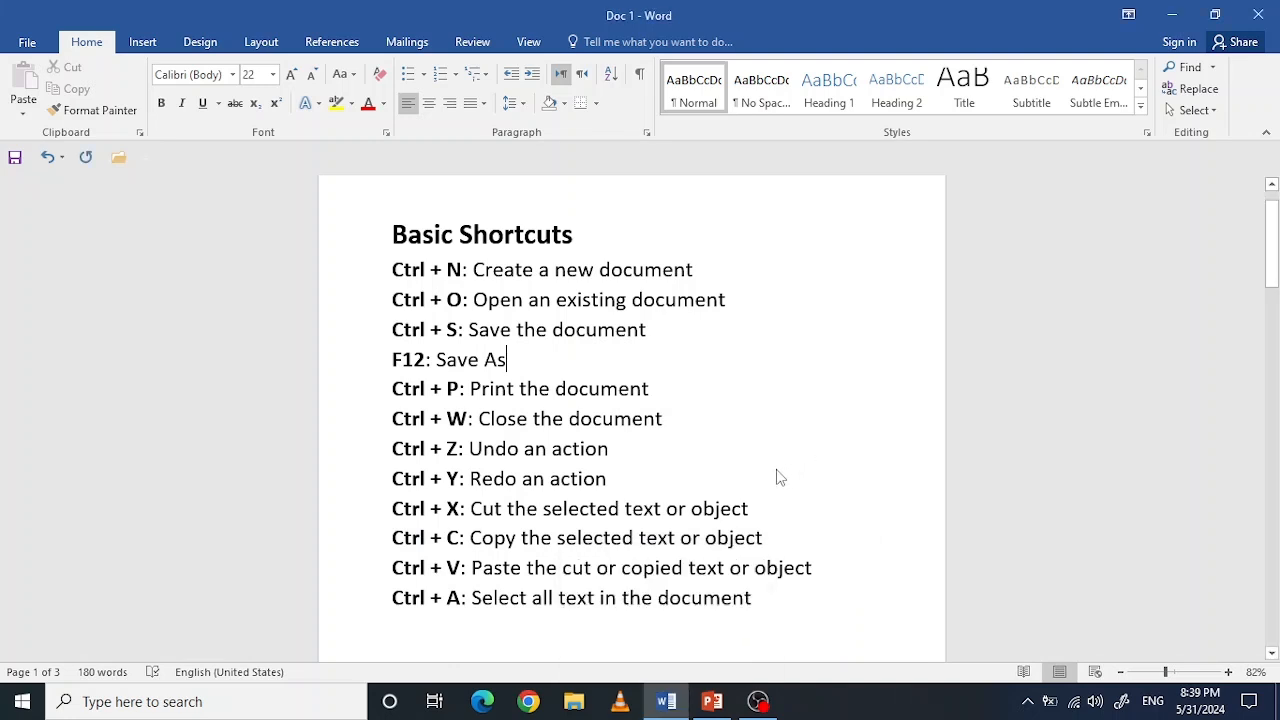
# Step: Create another new blank document and switch back to the Doc 1 document
pyautogui.hotkey('ctrl', 'n')
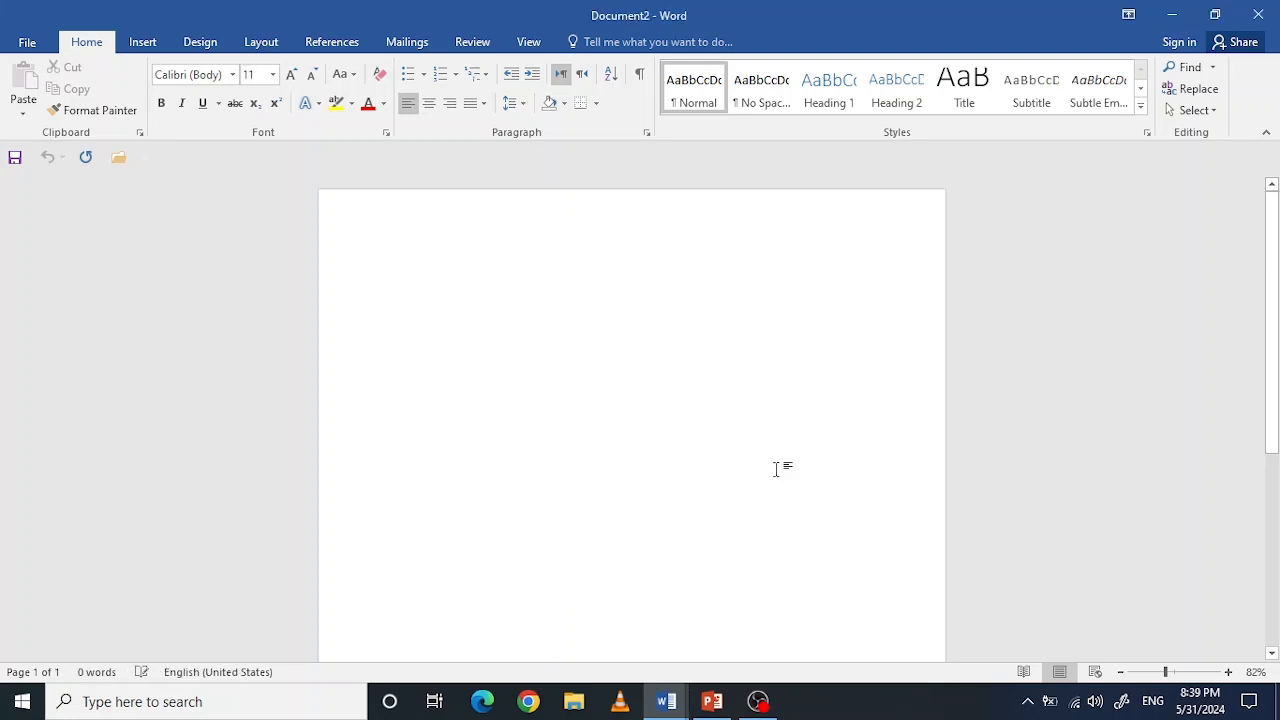
pyautogui.moveTo(668, 706)
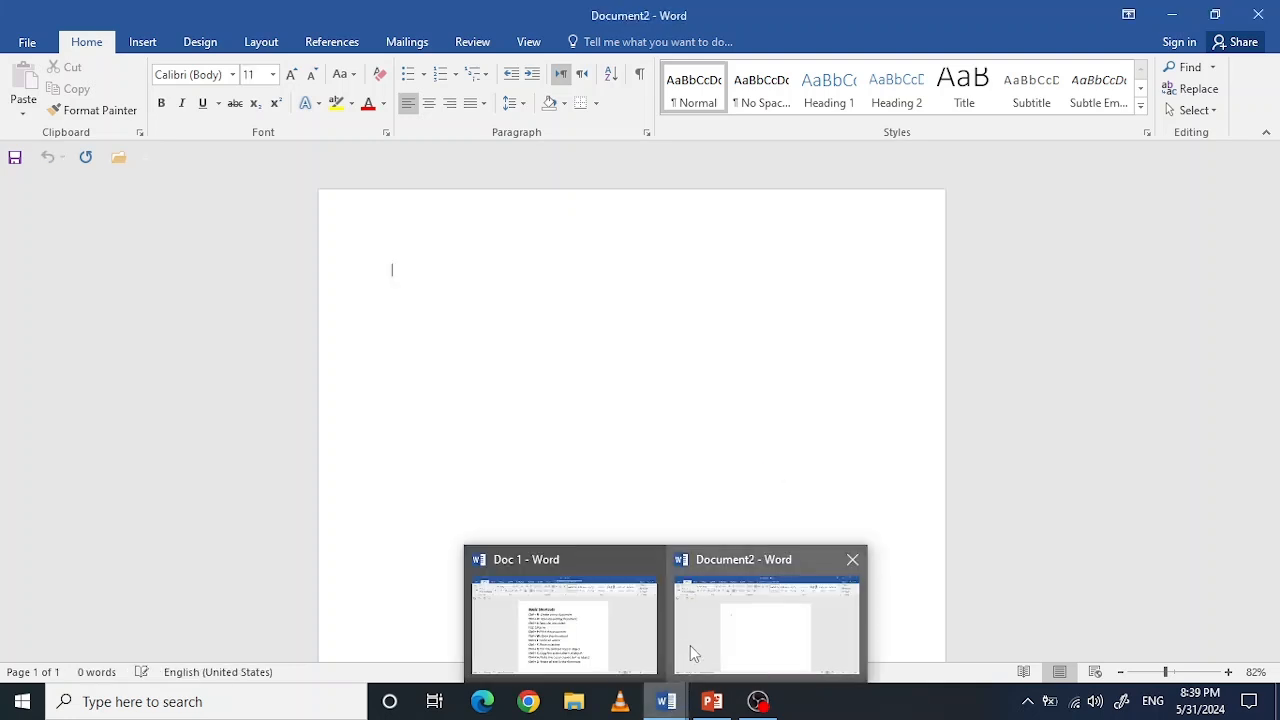
pyautogui.click(623, 633)
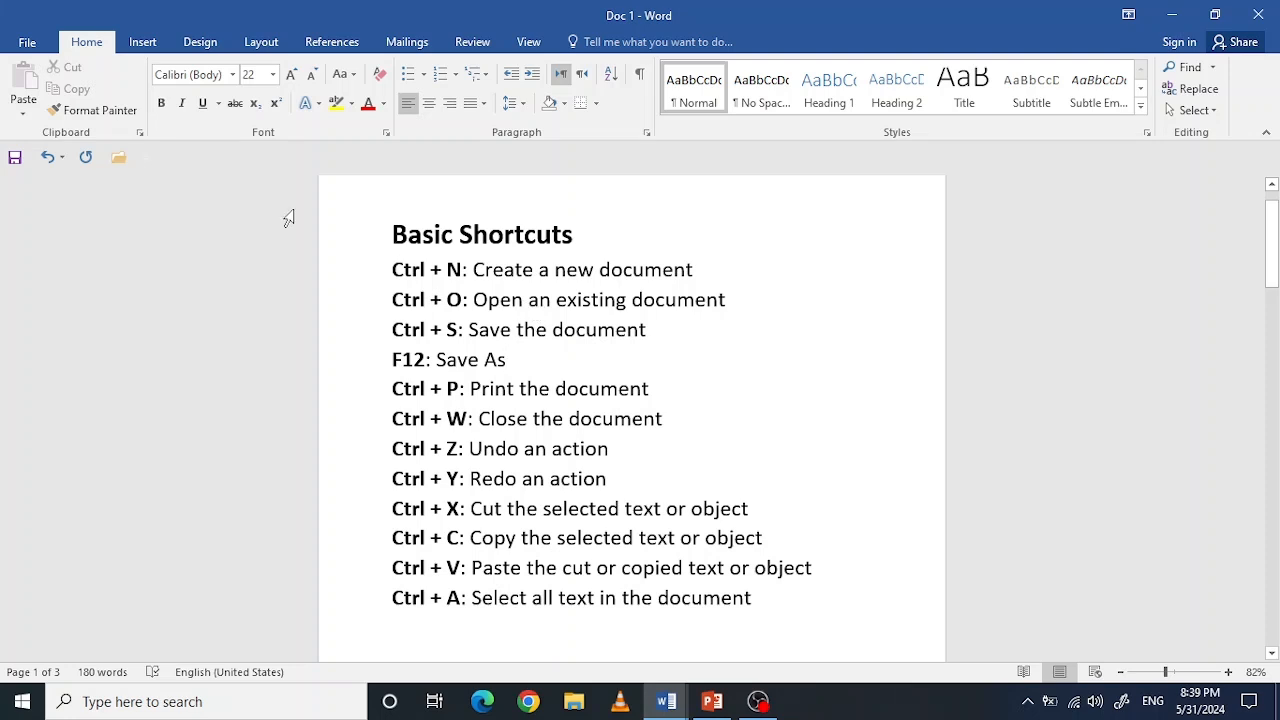
# Step: View the list of recent documents available to open and return to Doc 1
pyautogui.click(30, 44)
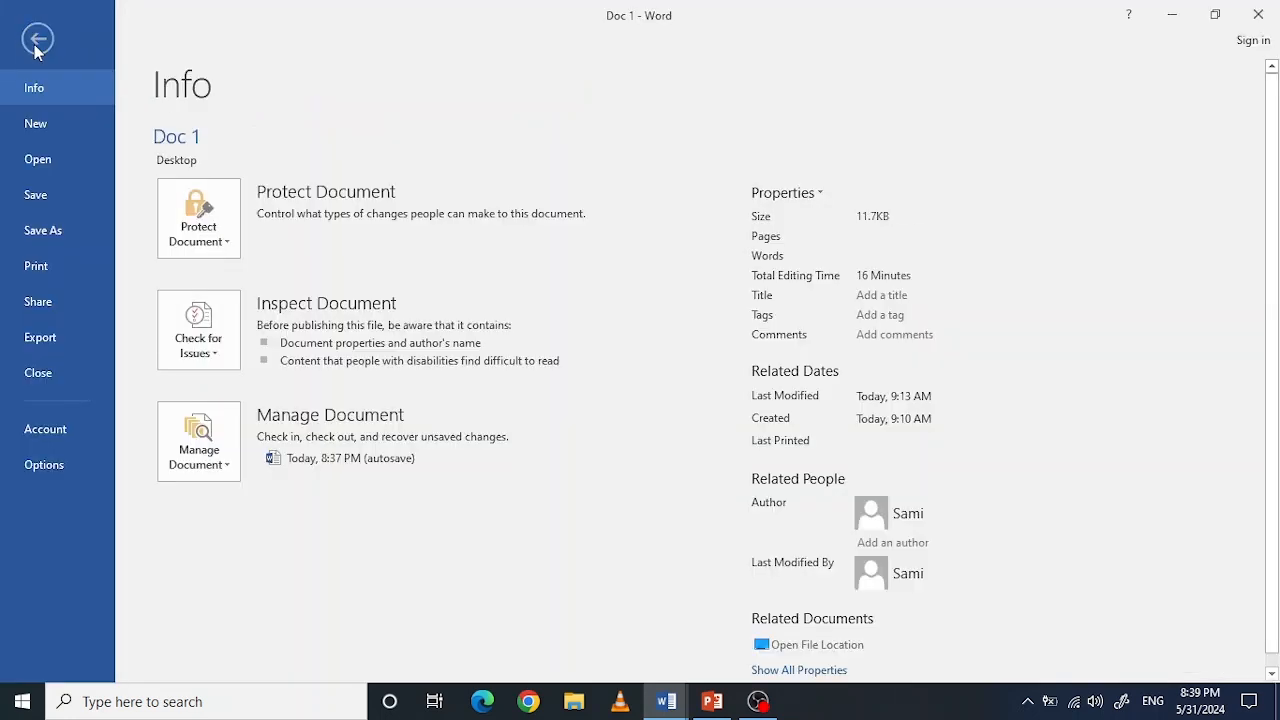
pyautogui.click(54, 173)
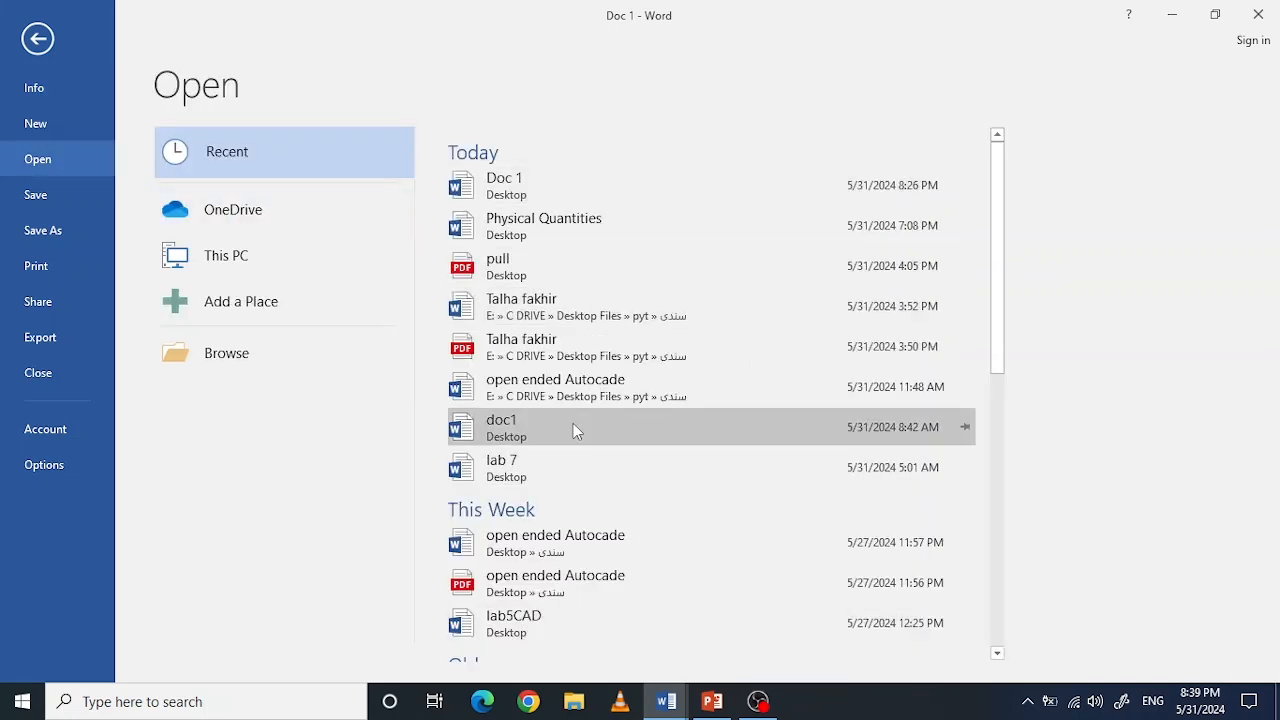
pyautogui.click(45, 40)
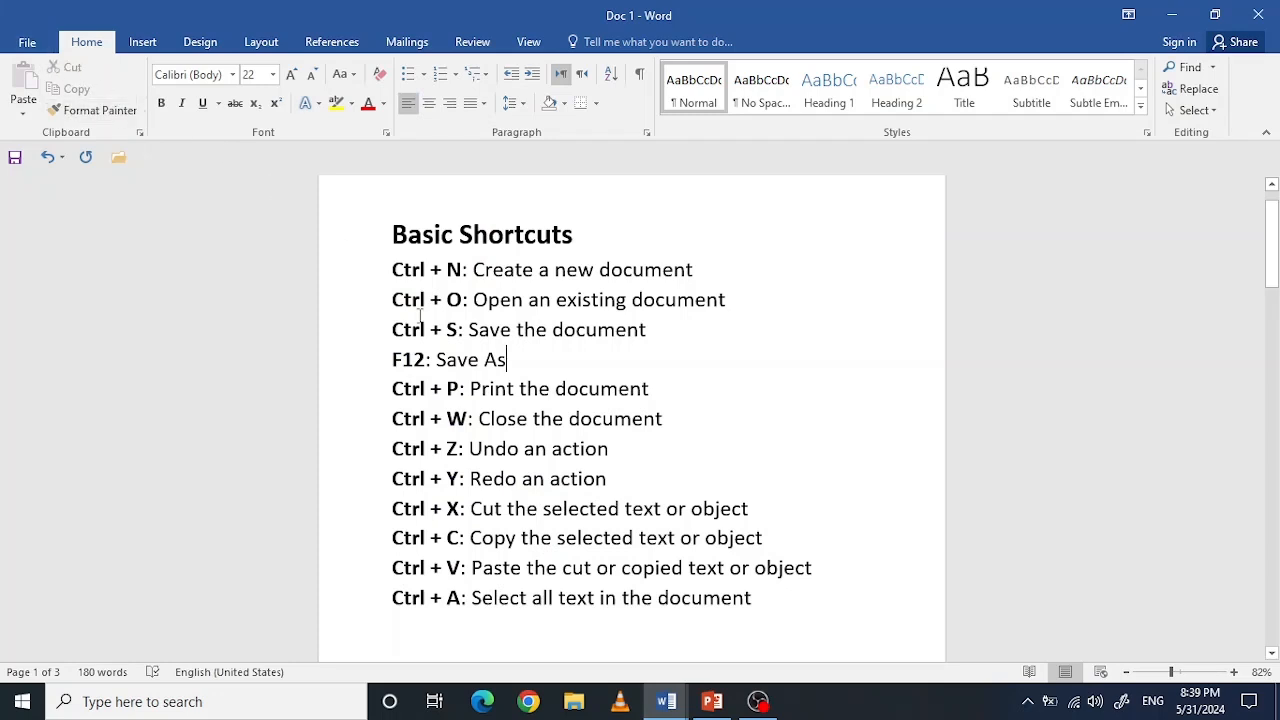
pyautogui.hotkey('ctrl', 'o')
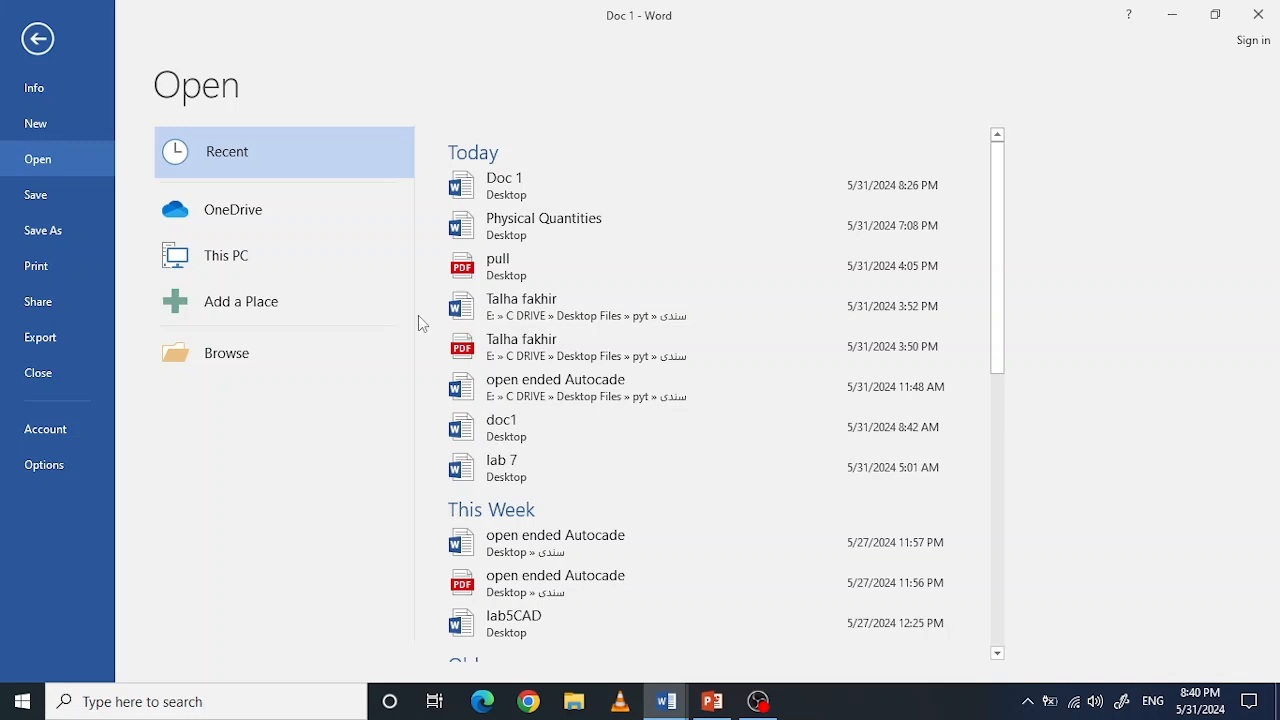
pyautogui.click(38, 39)
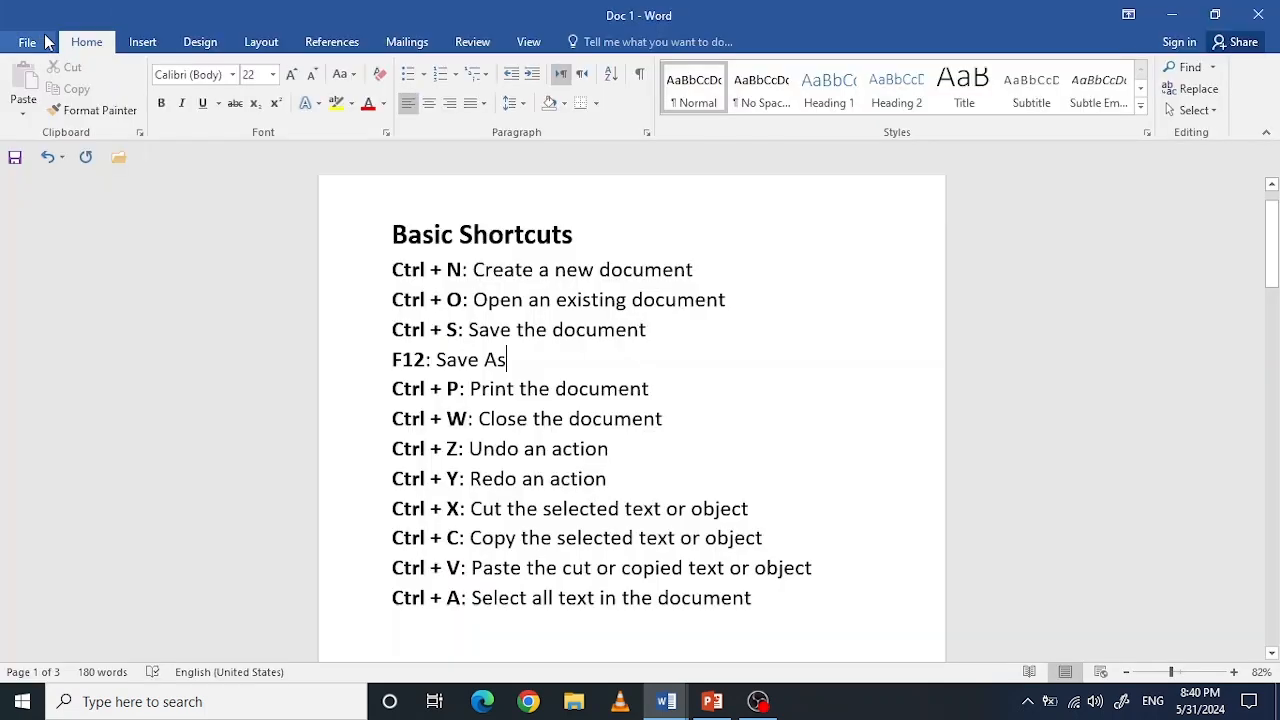
pyautogui.click(44, 41)
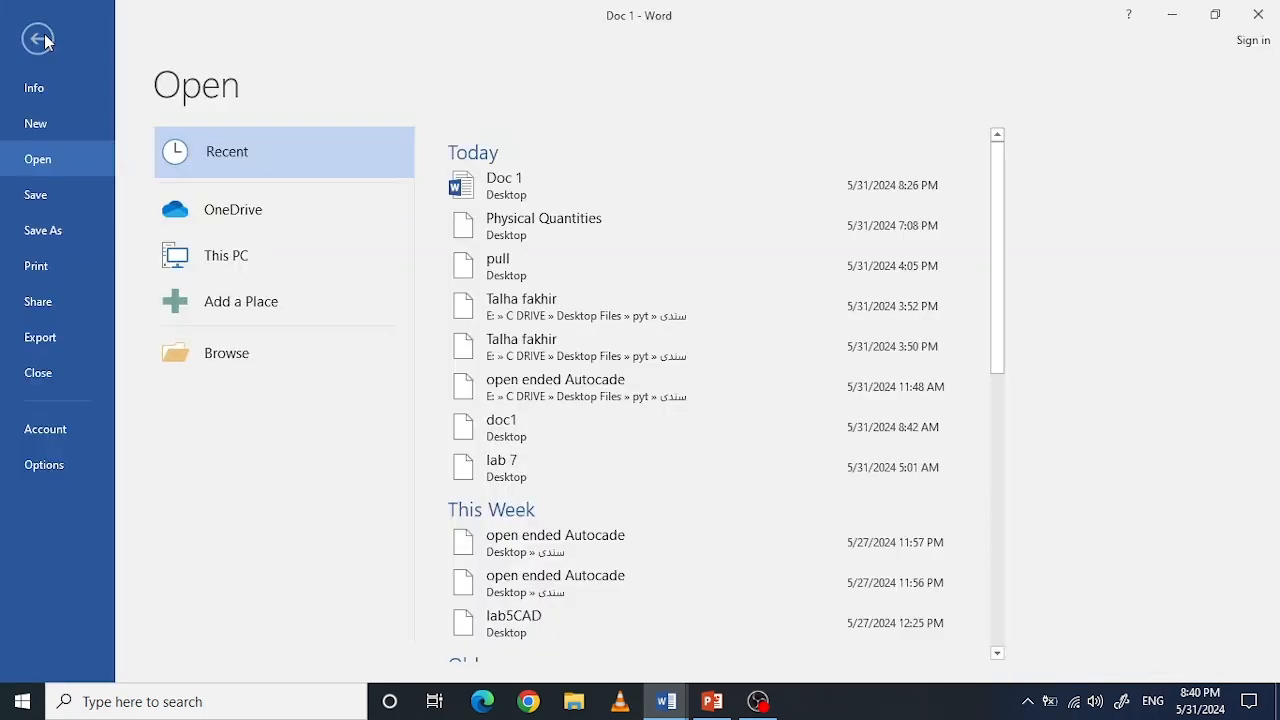
pyautogui.click(44, 40)
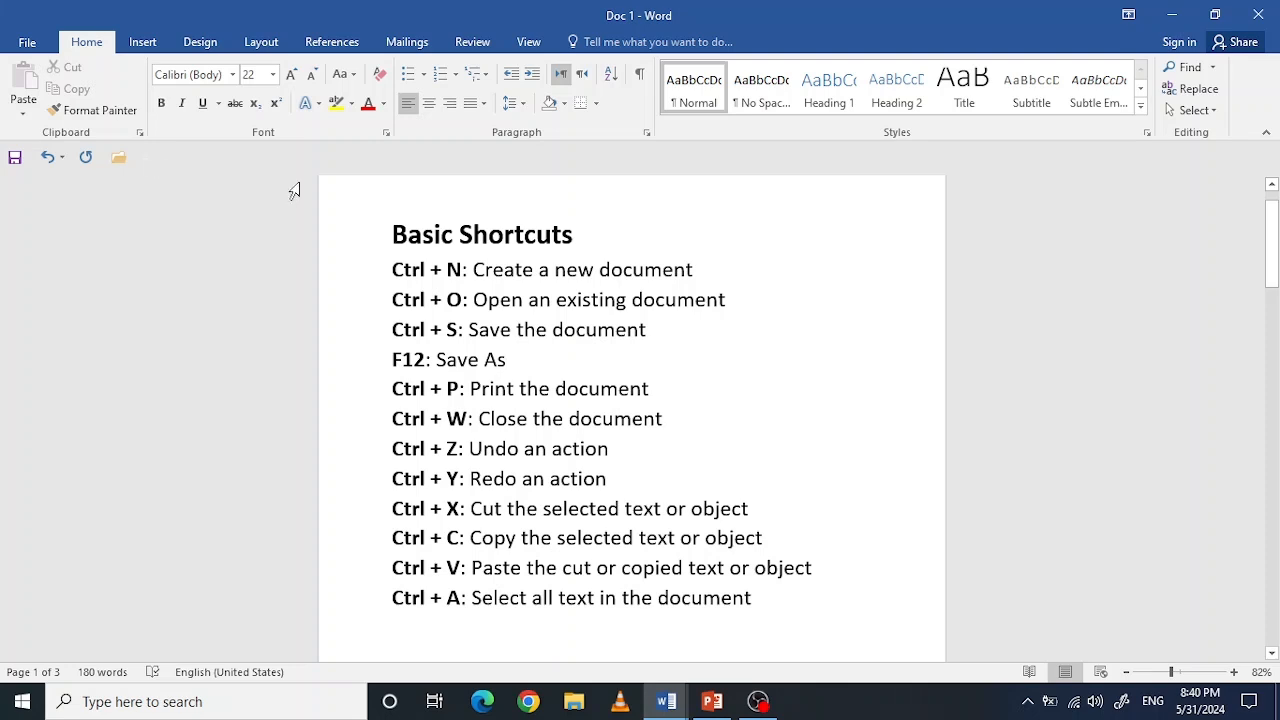
# Step: Save the Doc 1 document under its existing name
pyautogui.click(38, 44)
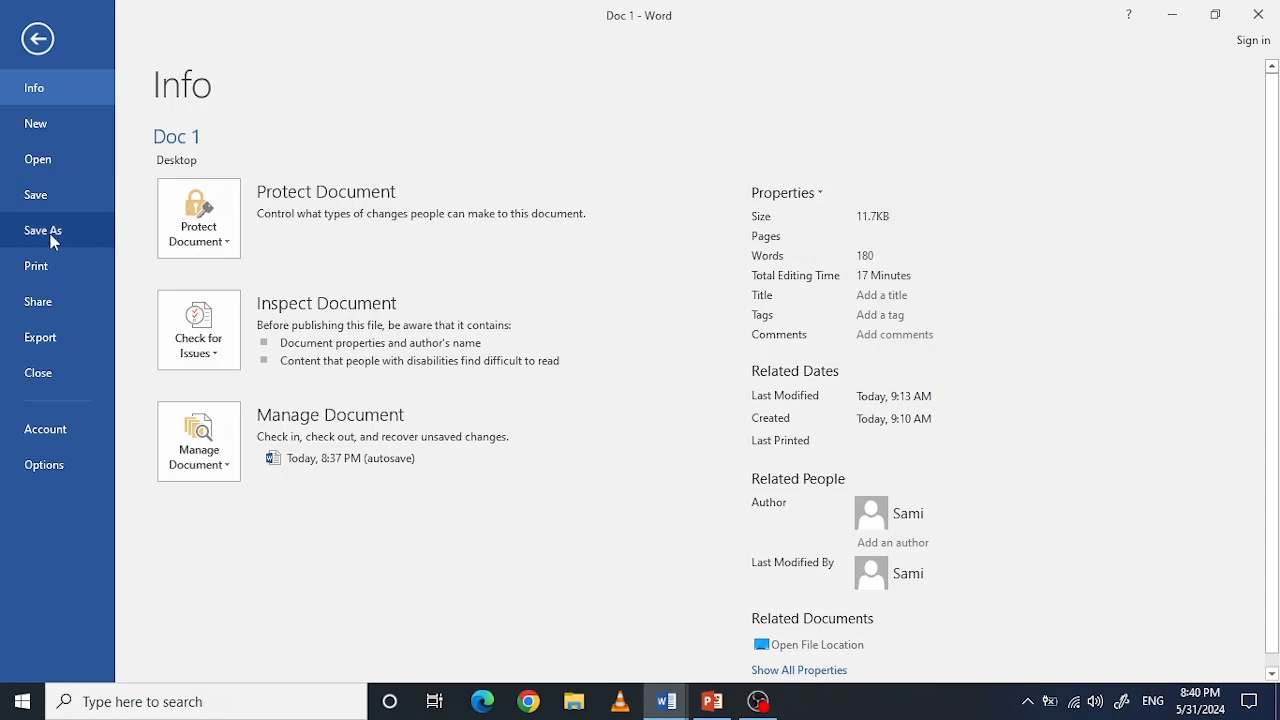
pyautogui.click(38, 40)
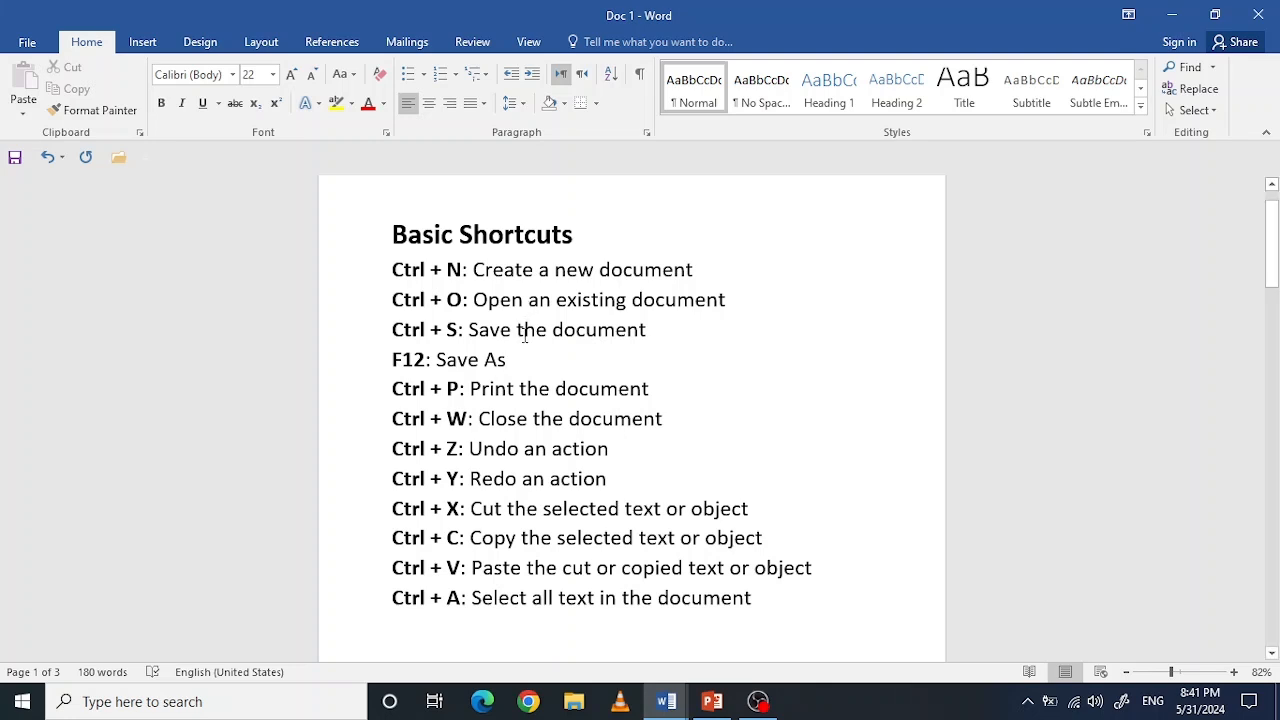
pyautogui.hotkey('ctrl', 's')
# Step: Add the filler text "ererdfds" after "Print the document" and undo the typing
pyautogui.click(661, 385)
pyautogui.write('ererdfds')
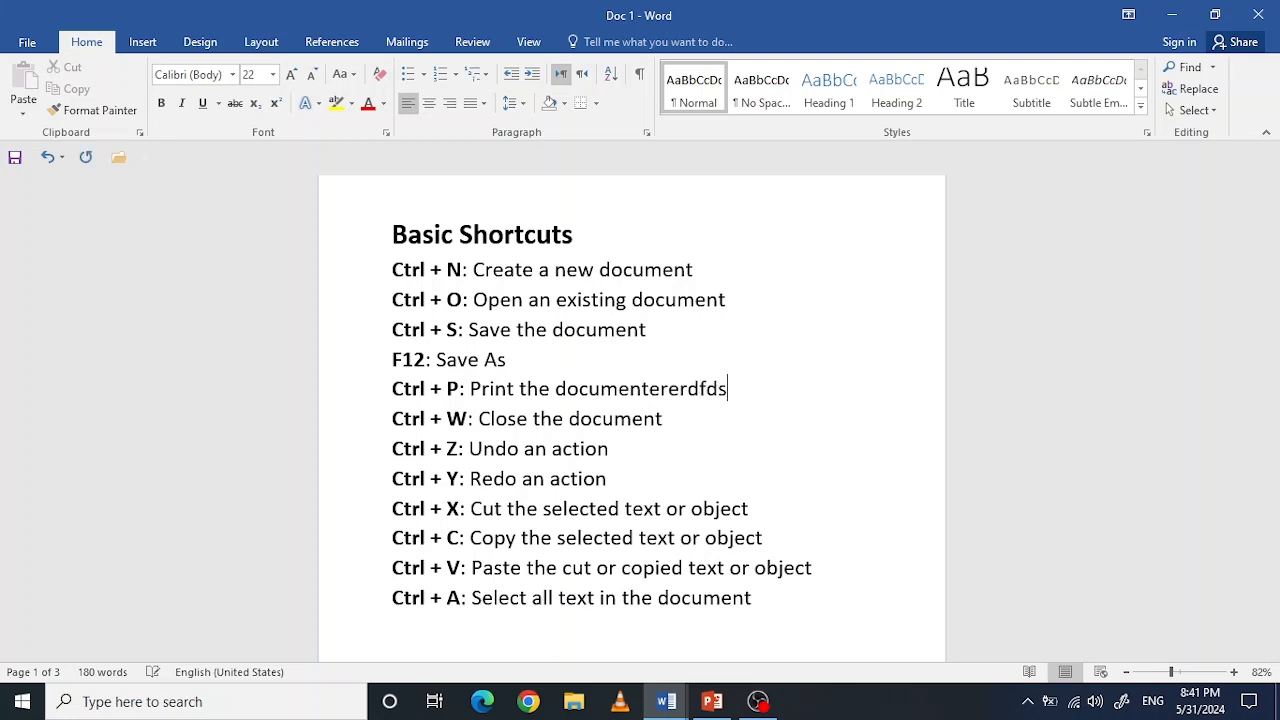
pyautogui.write('rxdf')
pyautogui.hotkey('ctrl', 'z')
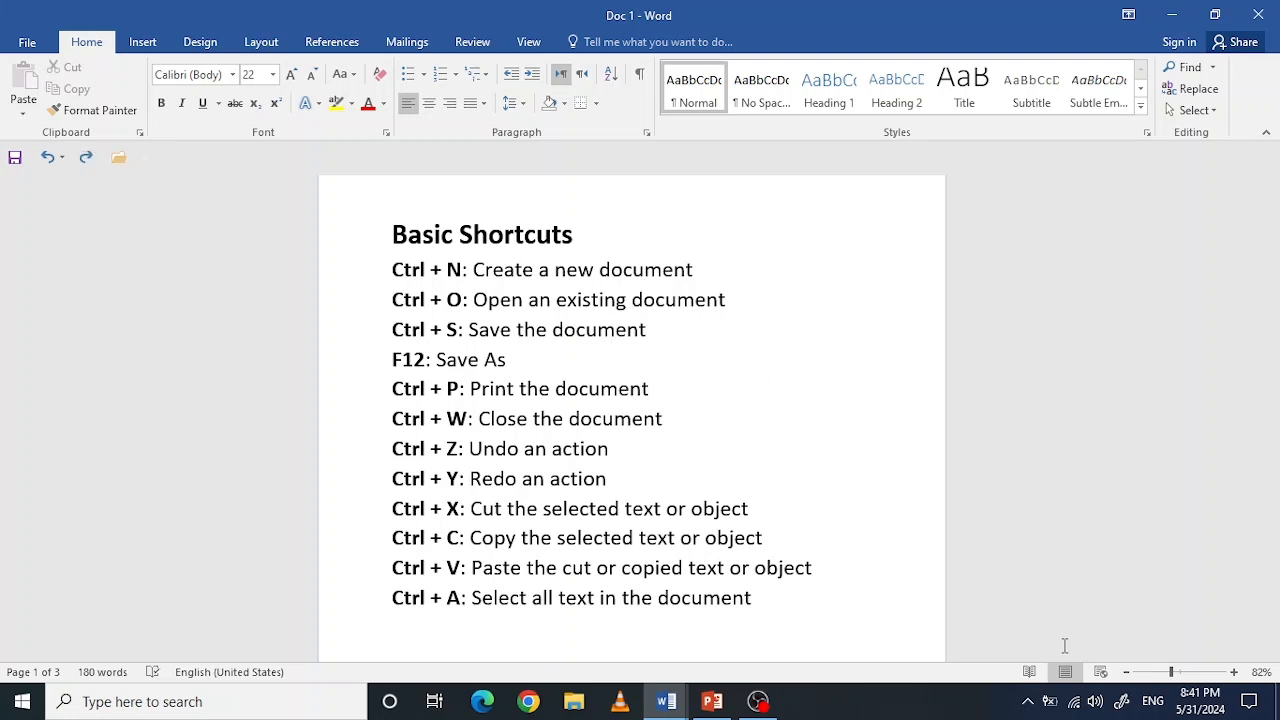
# Step: Save Doc 1 again and save a copy of it on the Desktop as a Word document named Key
pyautogui.hotkey('ctrl', 's')
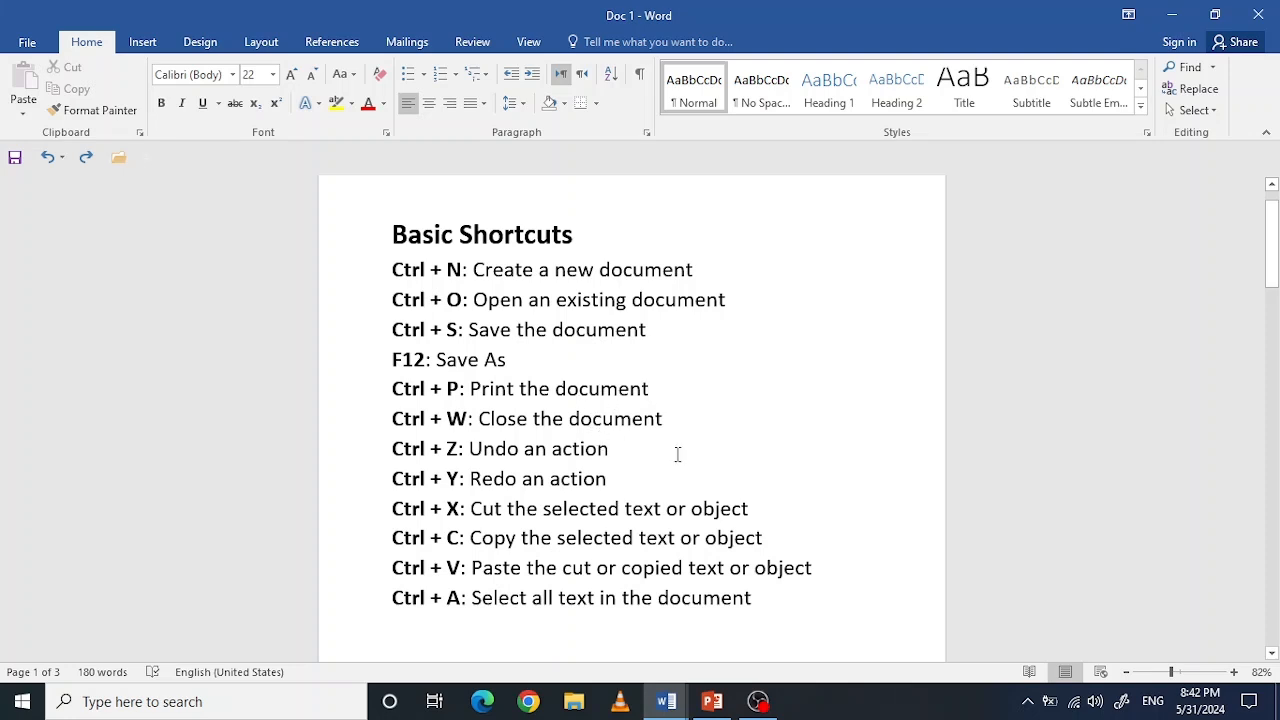
pyautogui.press('F12')
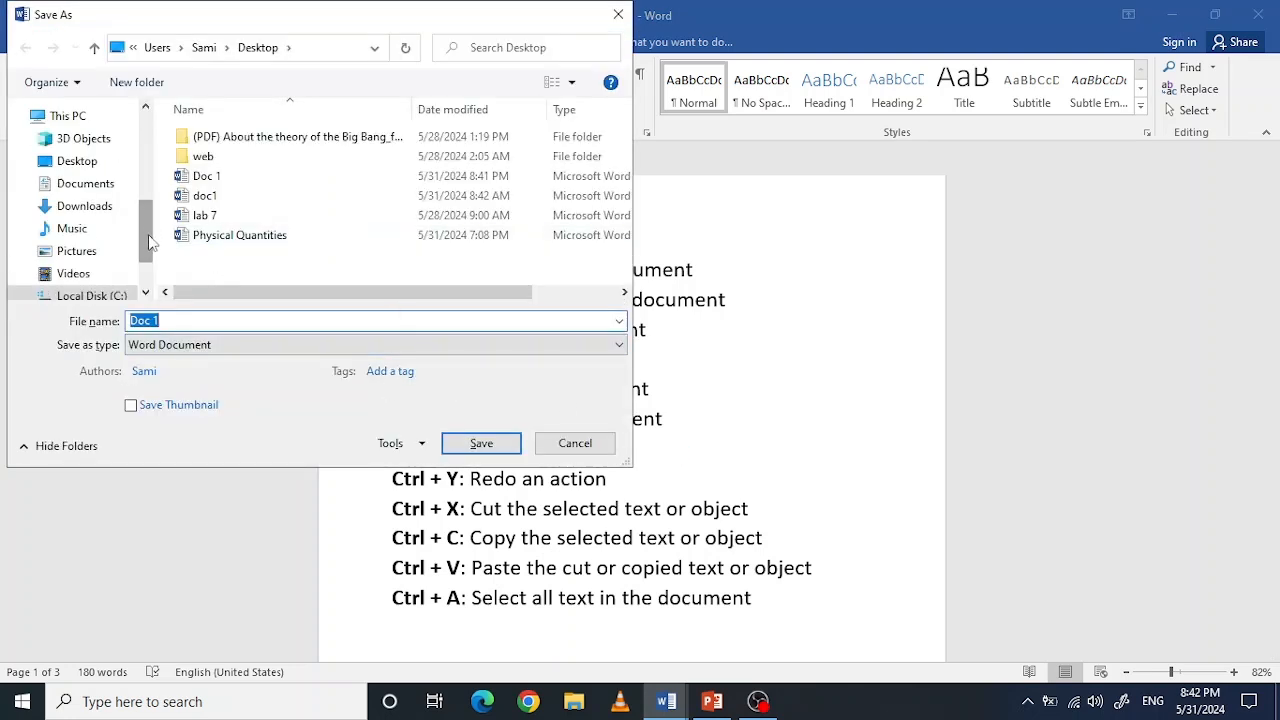
pyautogui.scroll(-1, 147, 240)
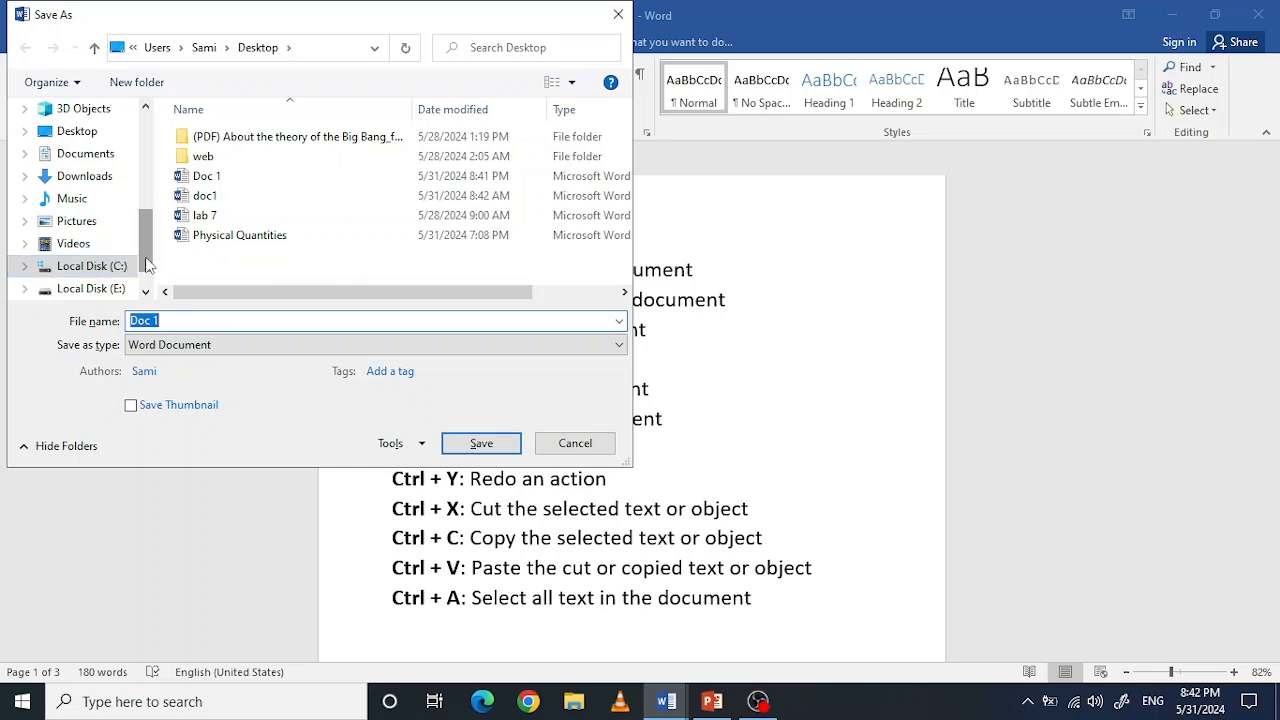
pyautogui.moveTo(146, 260); pyautogui.dragTo(145, 236)
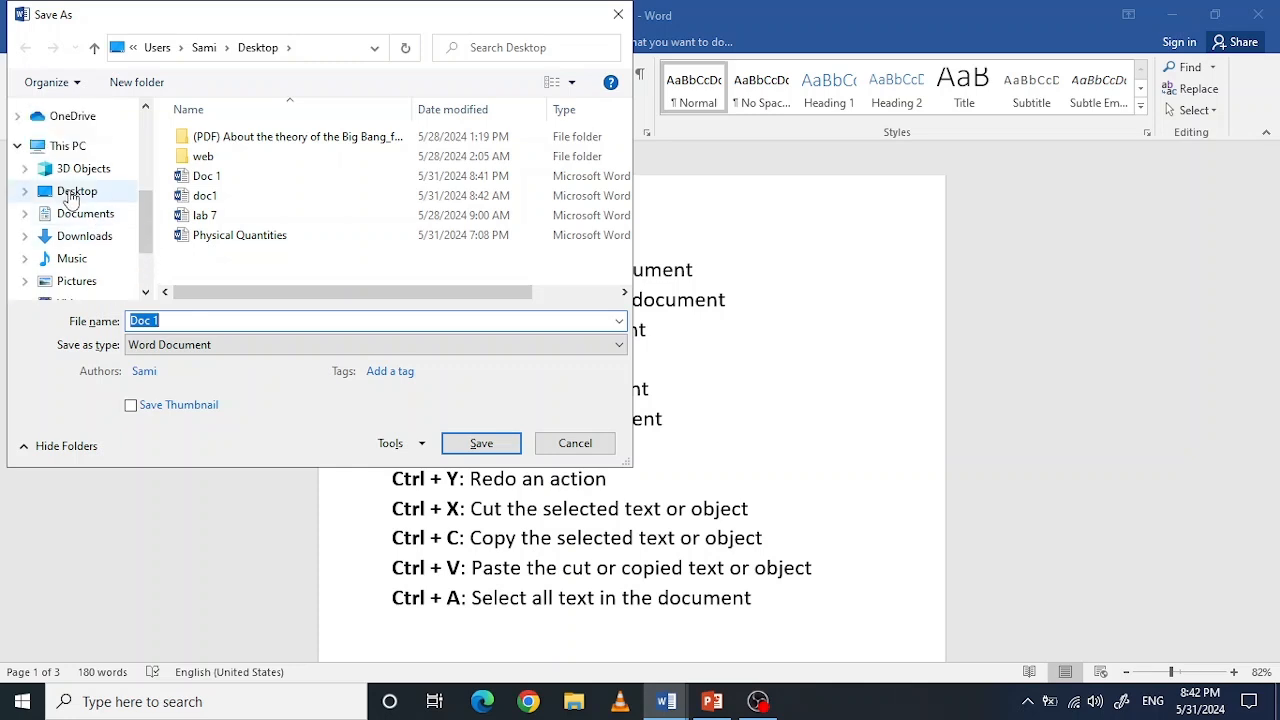
pyautogui.click(70, 195)
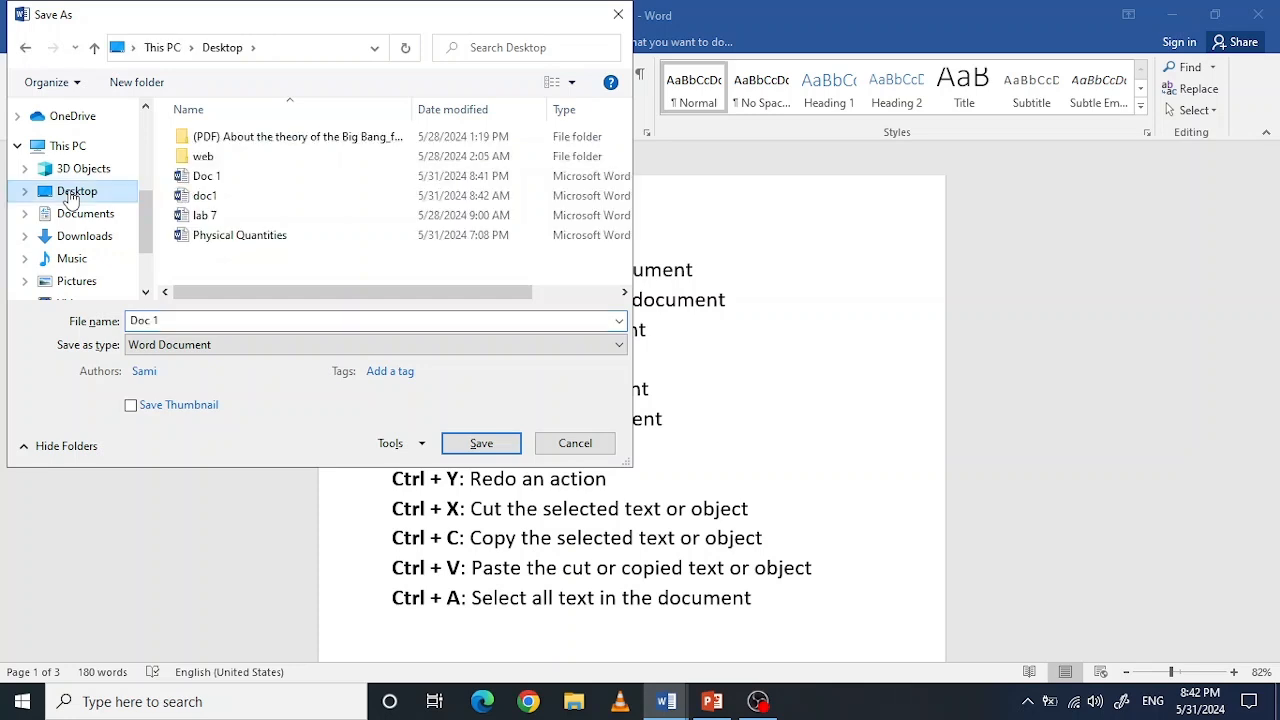
pyautogui.click(195, 318)
pyautogui.press('BackSpace')
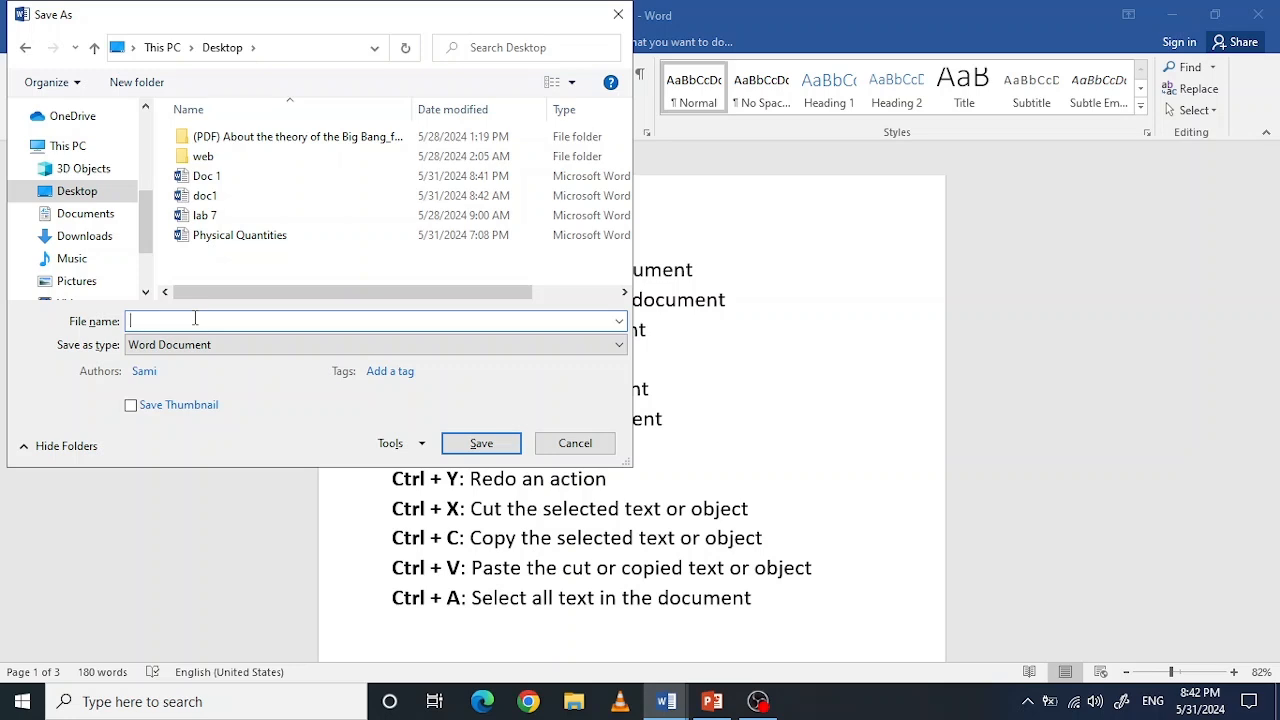
pyautogui.write('Key')
pyautogui.press('Return')
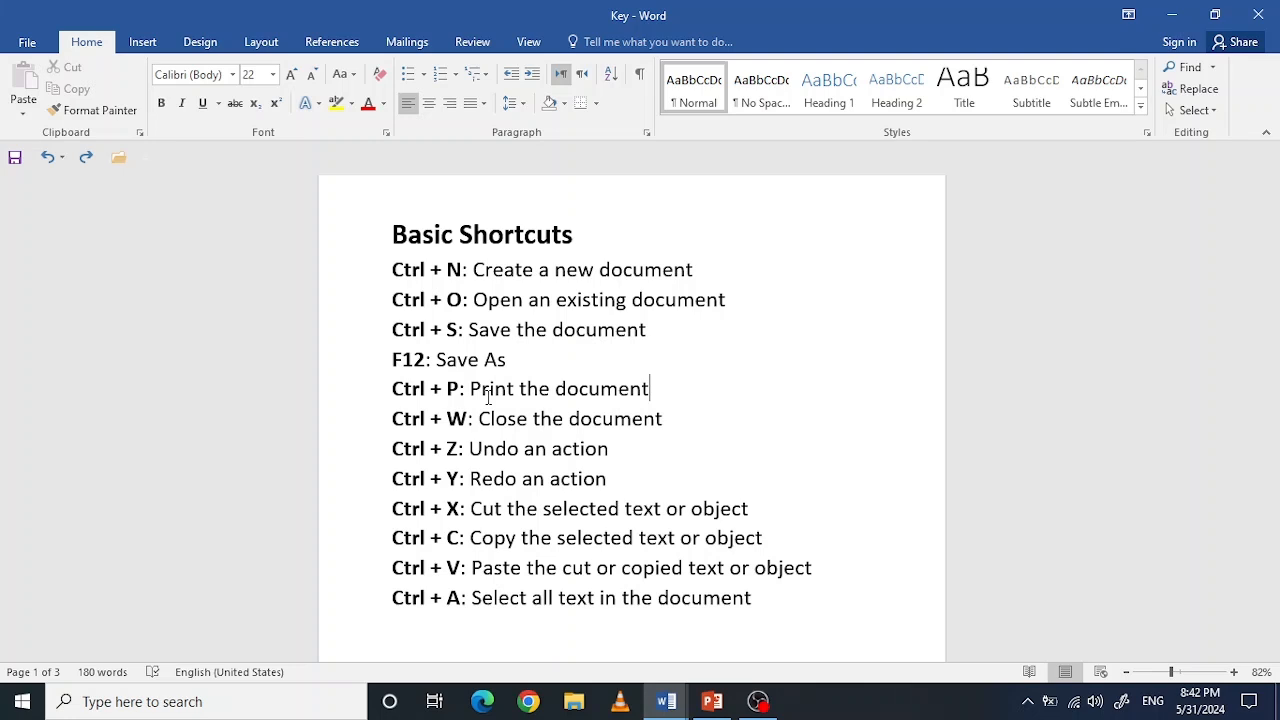
# Step: View the print settings and preview of the Key document and return to the page
pyautogui.hotkey('ctrl', 'p')
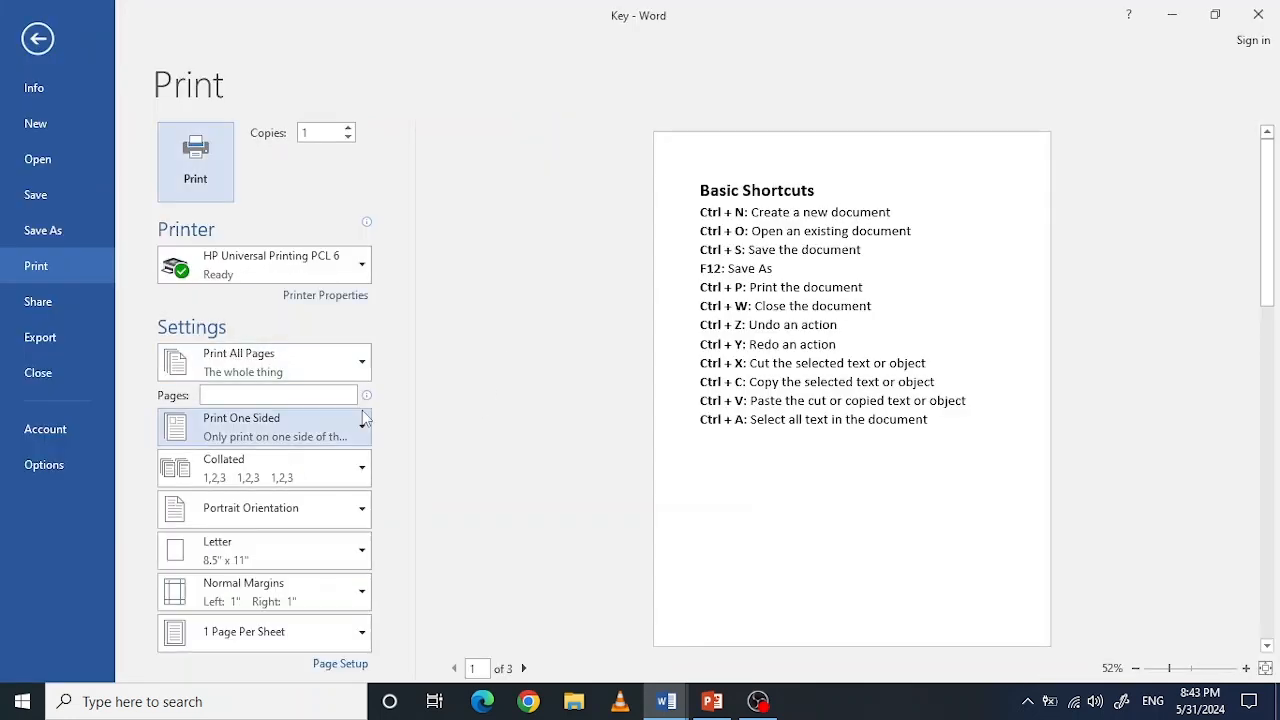
pyautogui.click(38, 40)
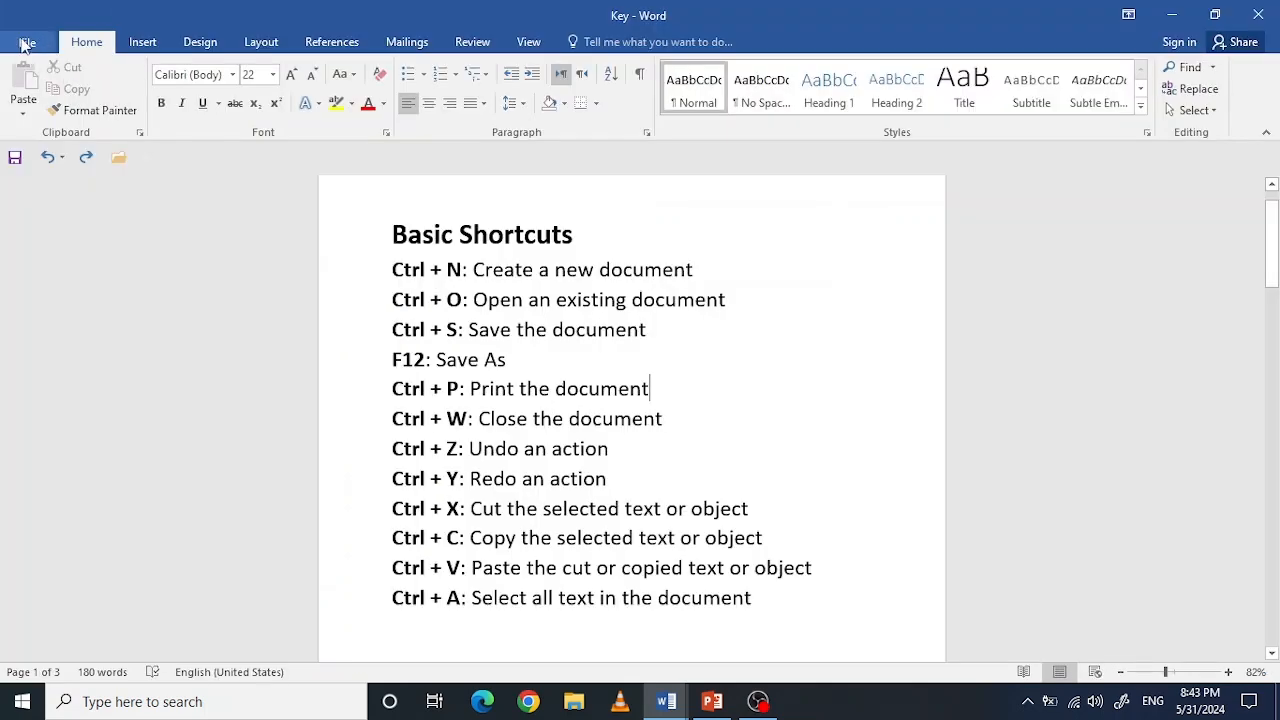
pyautogui.click(27, 44)
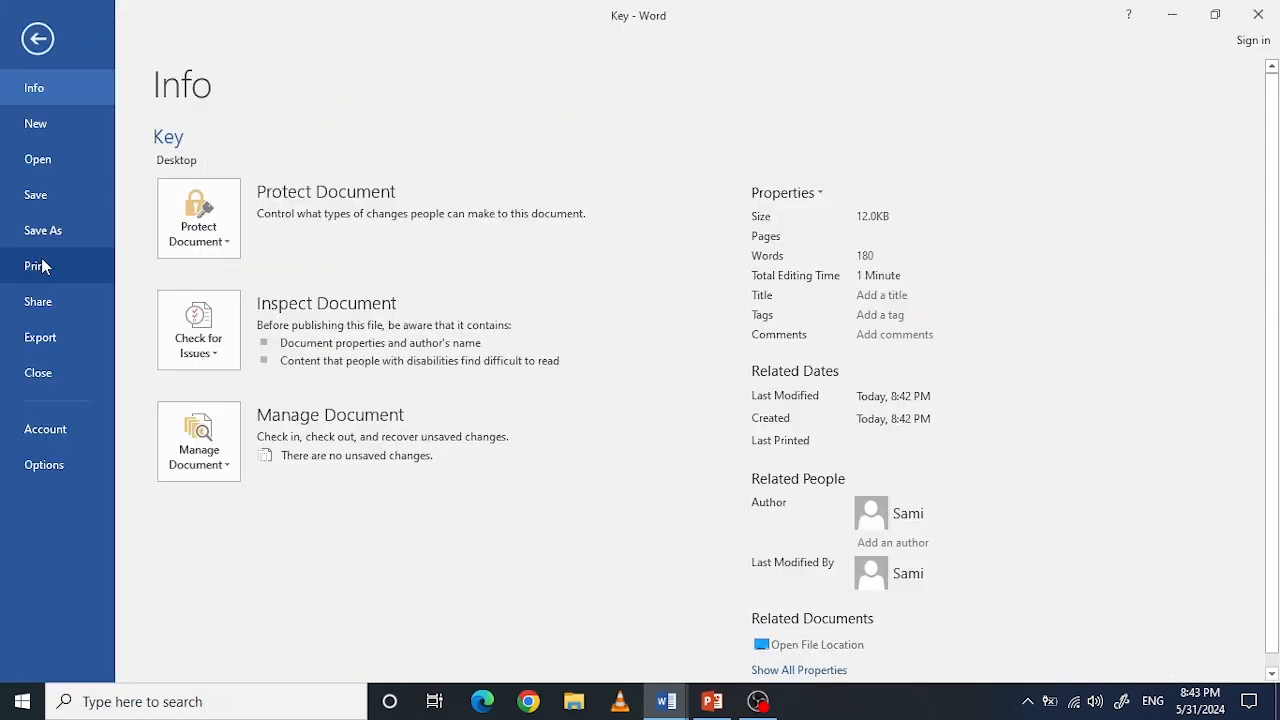
pyautogui.click(40, 42)
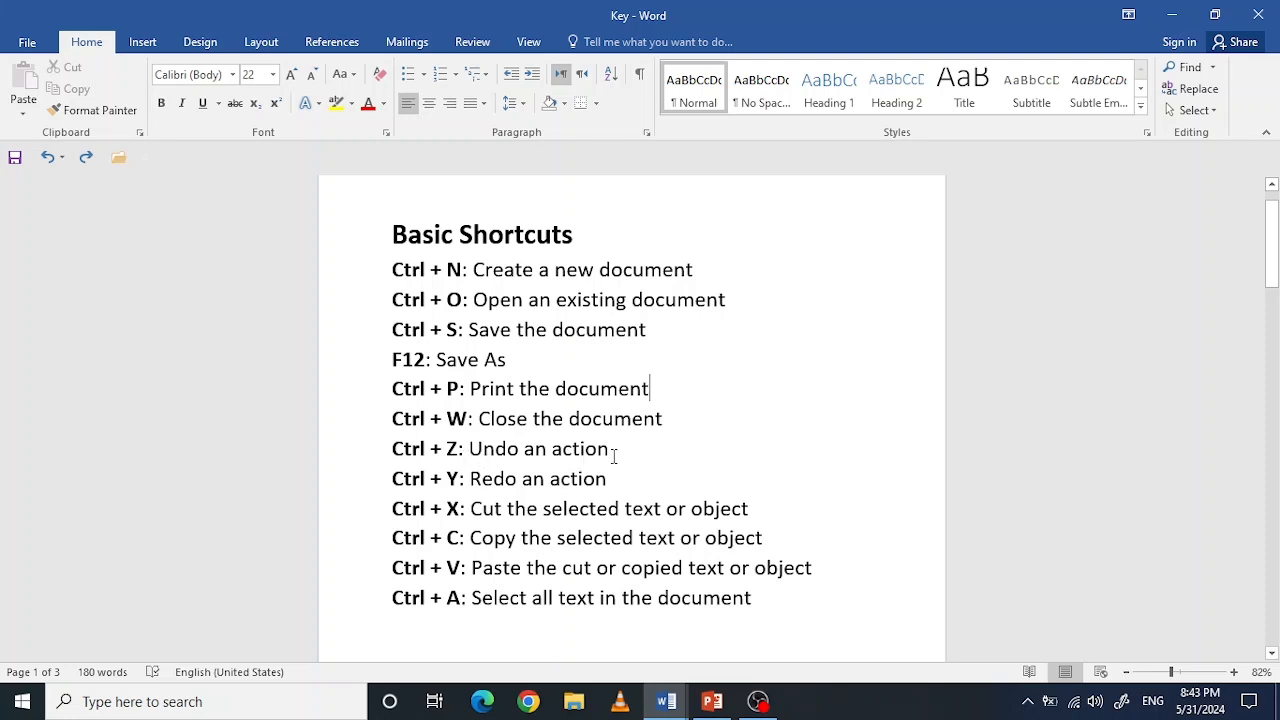
# Step: Add the filler text "jhjgjgku" after "Undo an action", undo the typing and restore it
pyautogui.click(615, 452)
pyautogui.write('jhjgjgku')
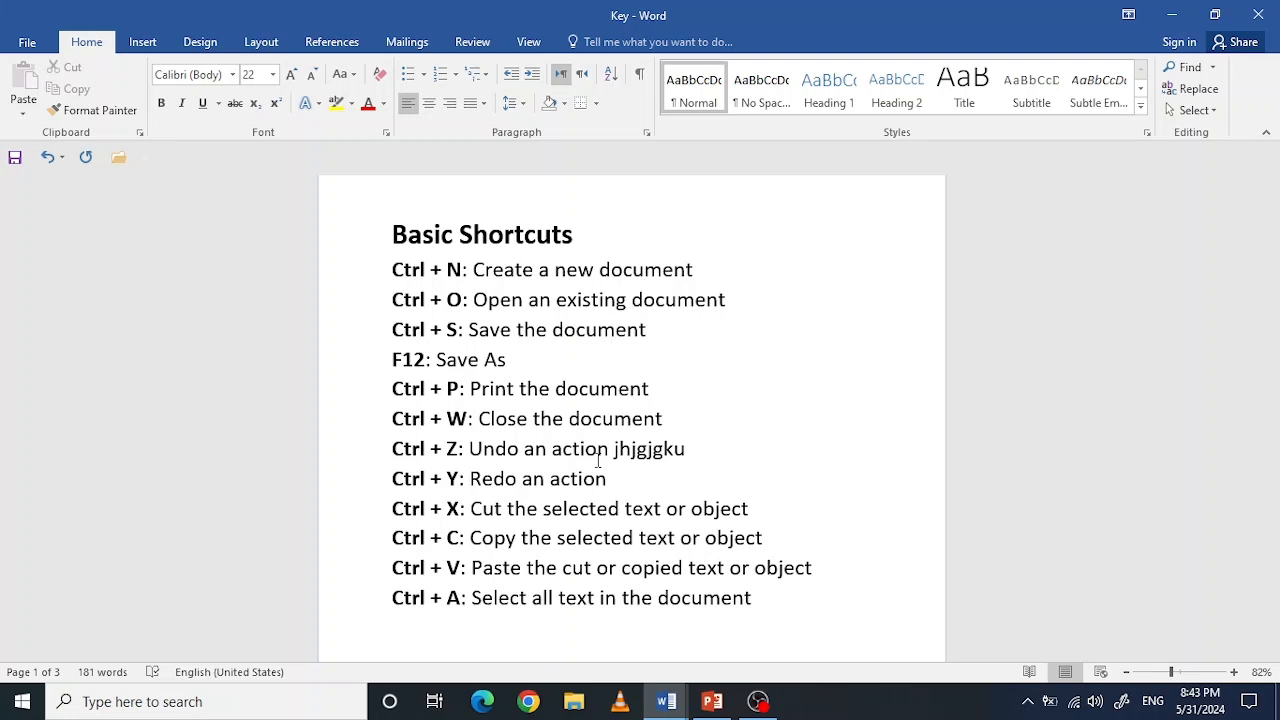
pyautogui.hotkey('ctrl', 'z')
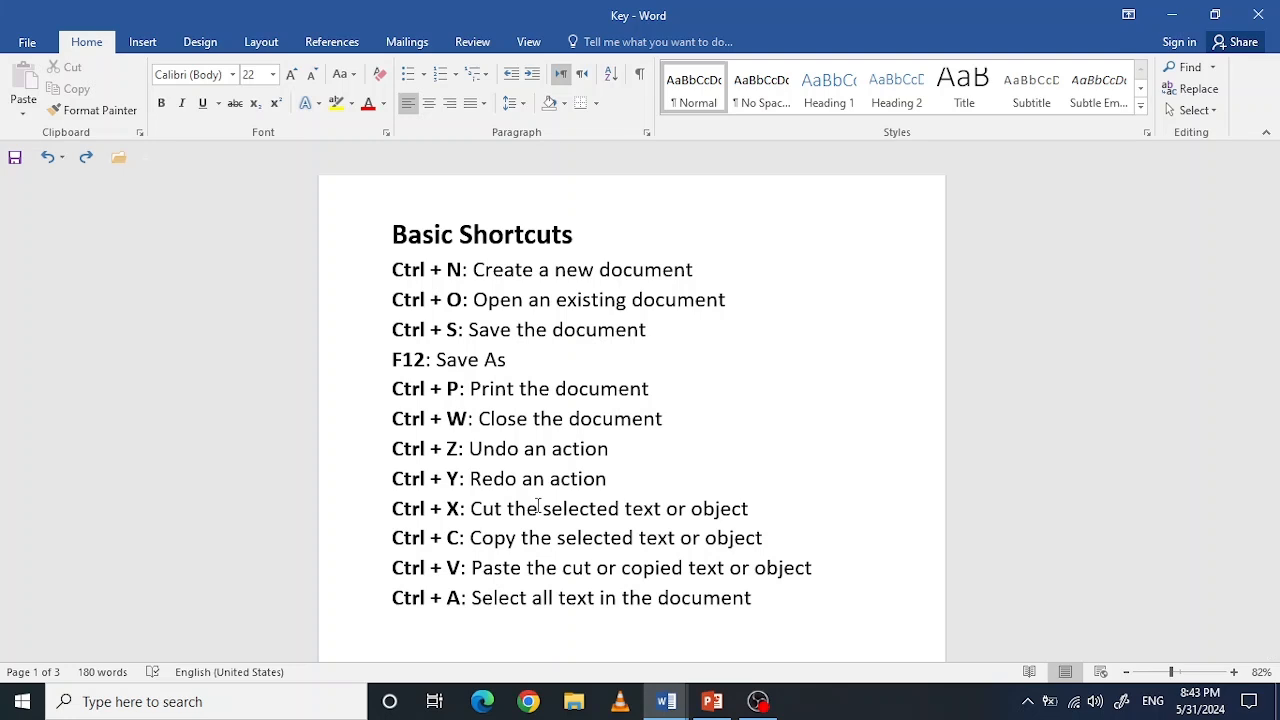
pyautogui.write('jhjgjgku')
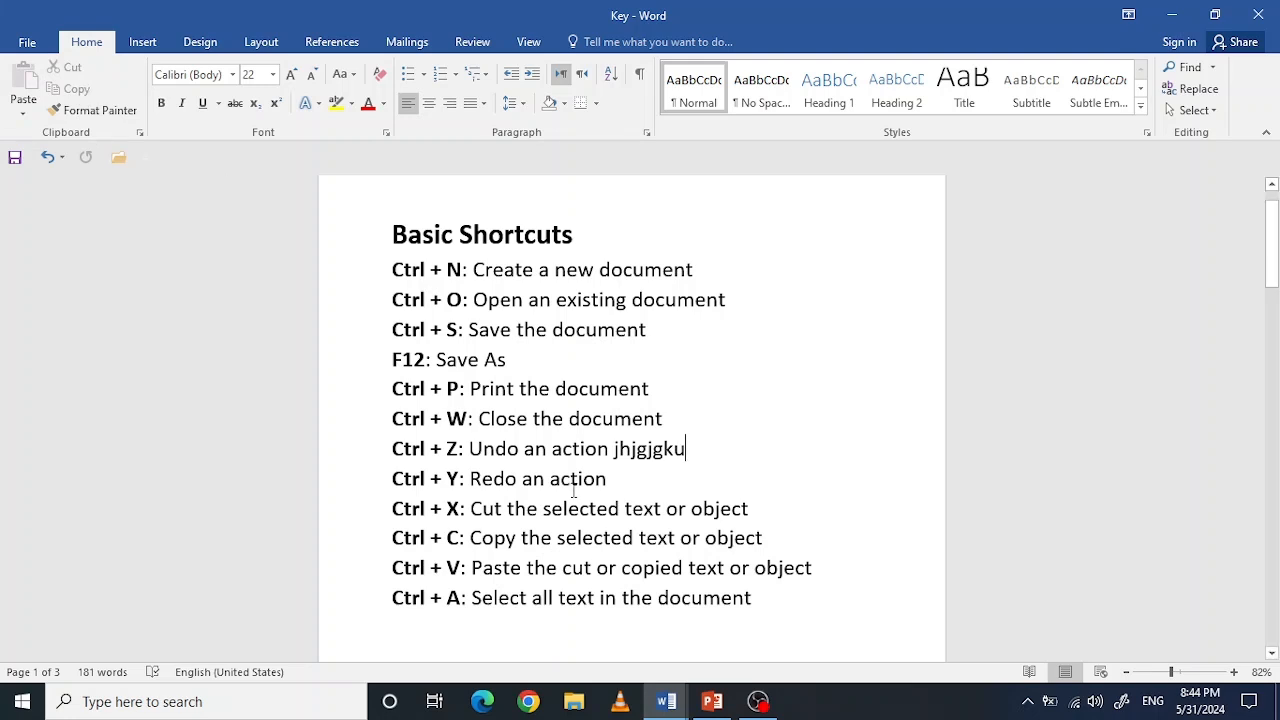
# Step: Cut "Redo an action" from the Ctrl + Y line and paste it after "Save As" on the F12 line
pyautogui.moveTo(607, 487); pyautogui.dragTo(471, 486)
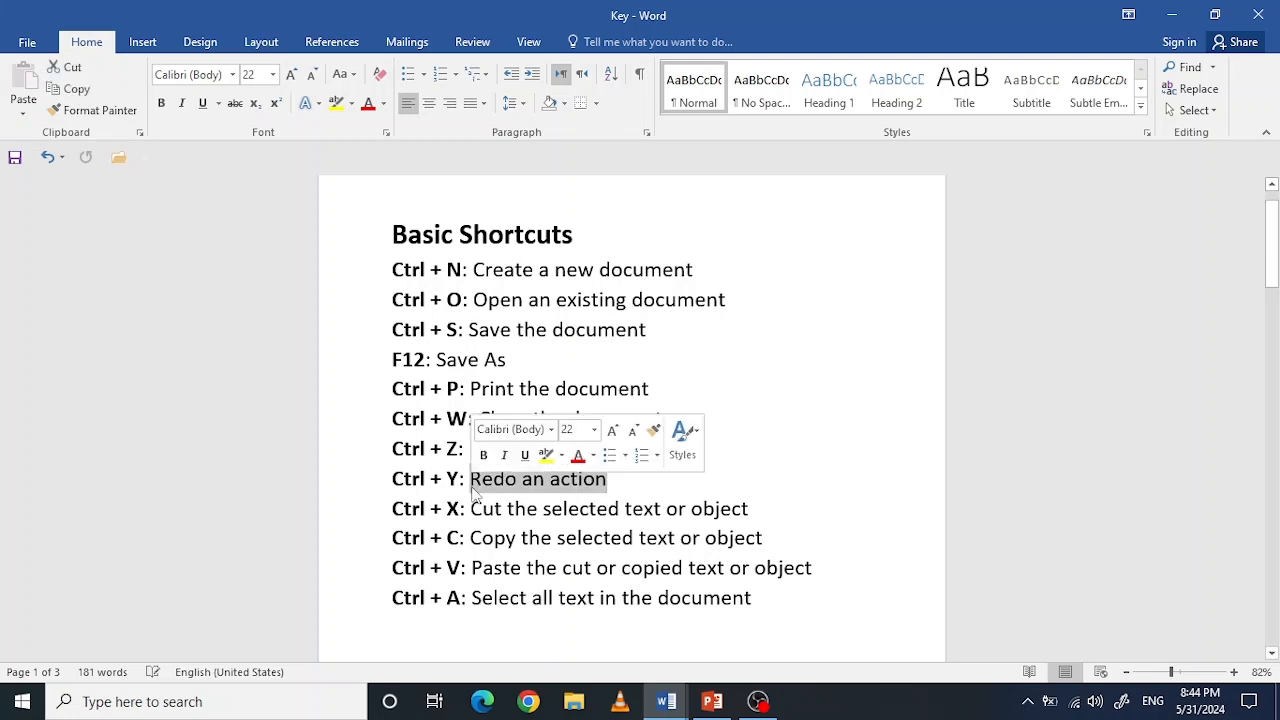
pyautogui.click(78, 93)
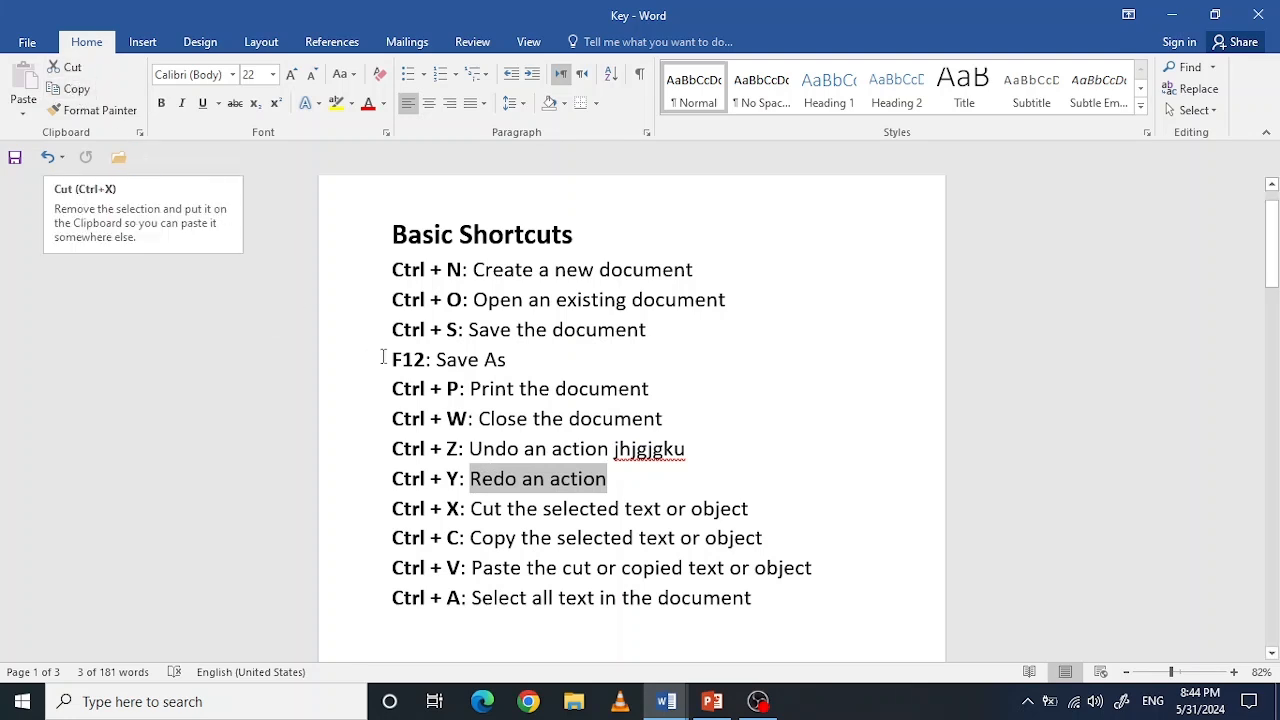
pyautogui.click(635, 494)
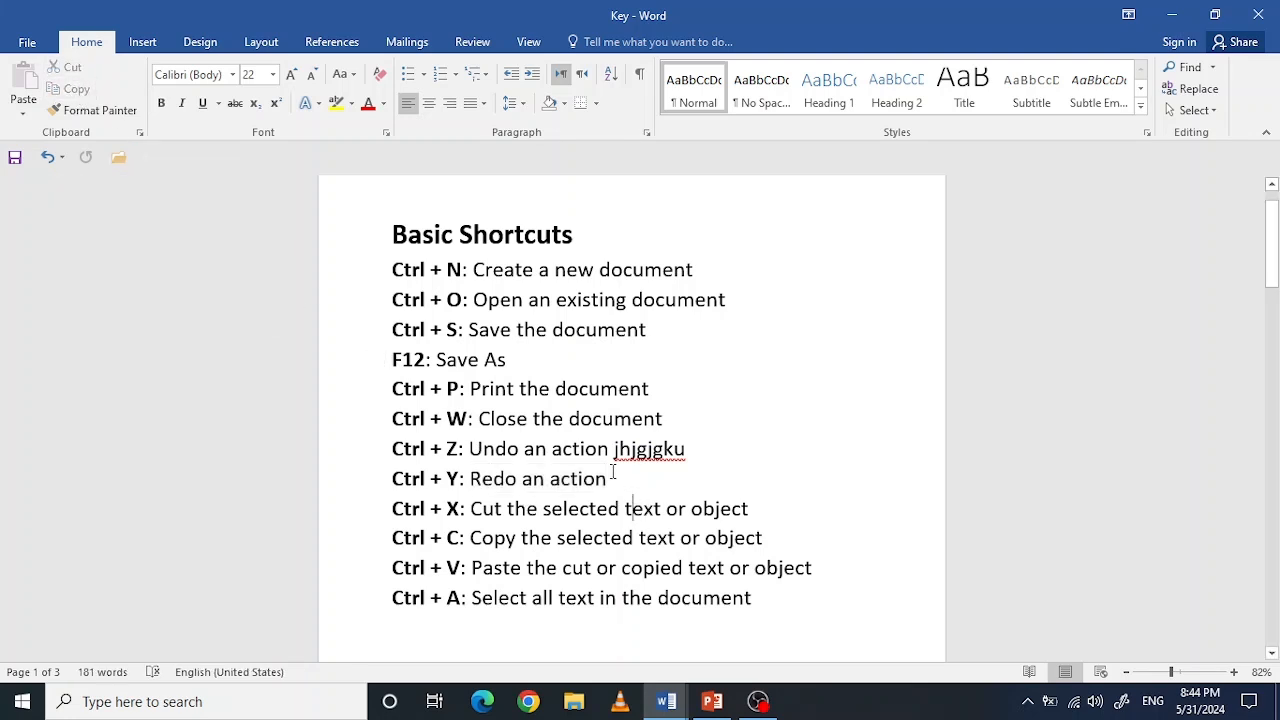
pyautogui.moveTo(615, 481); pyautogui.dragTo(470, 481)
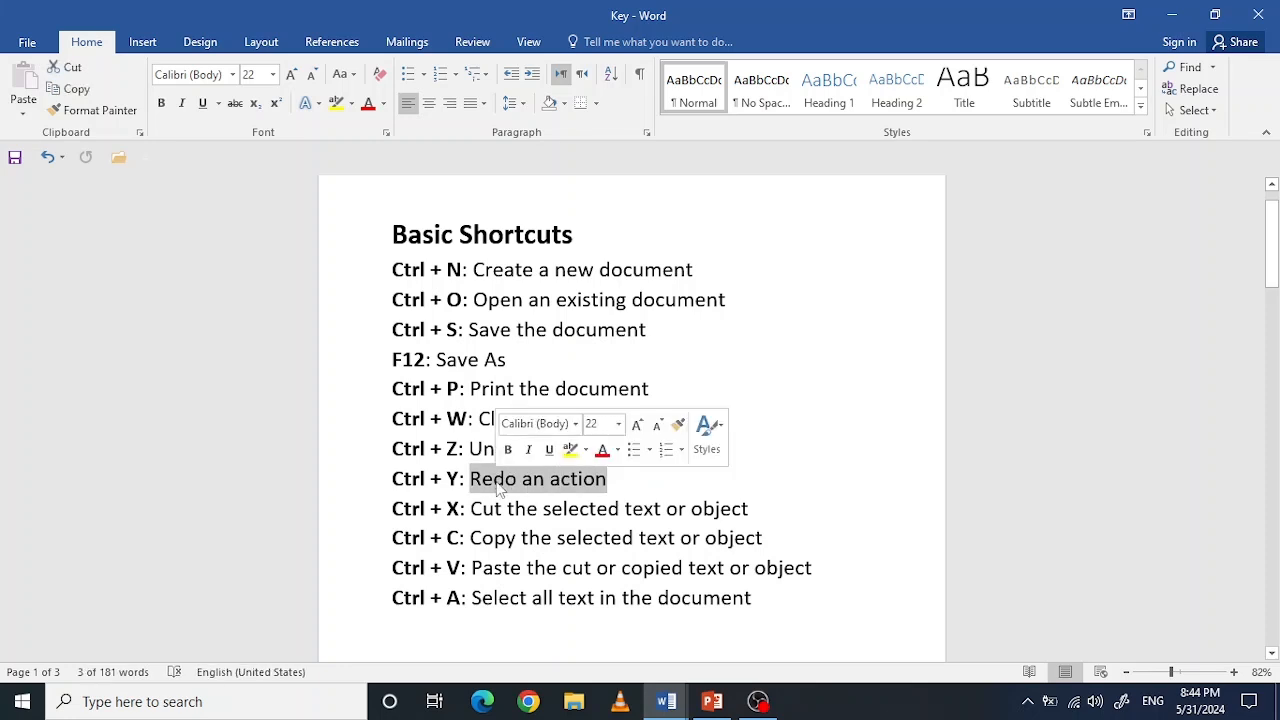
pyautogui.hotkey('ctrl', 'x')
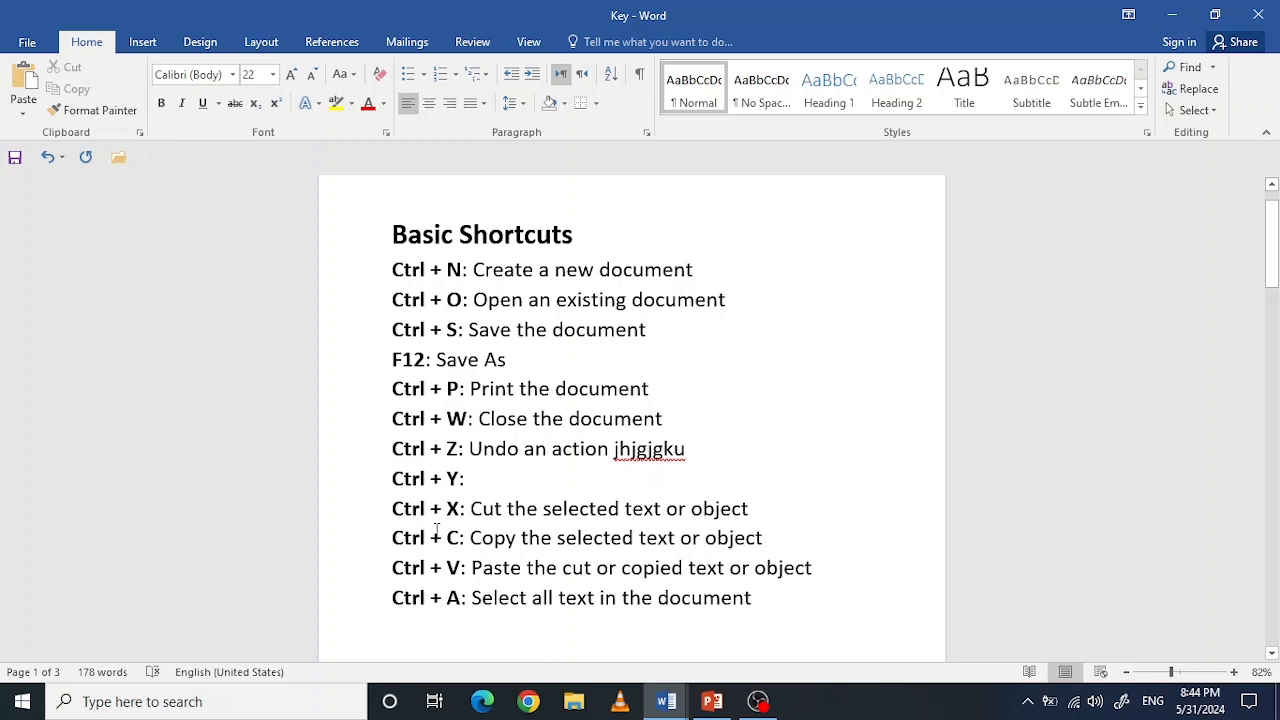
pyautogui.hotkey('ctrl', 'v')
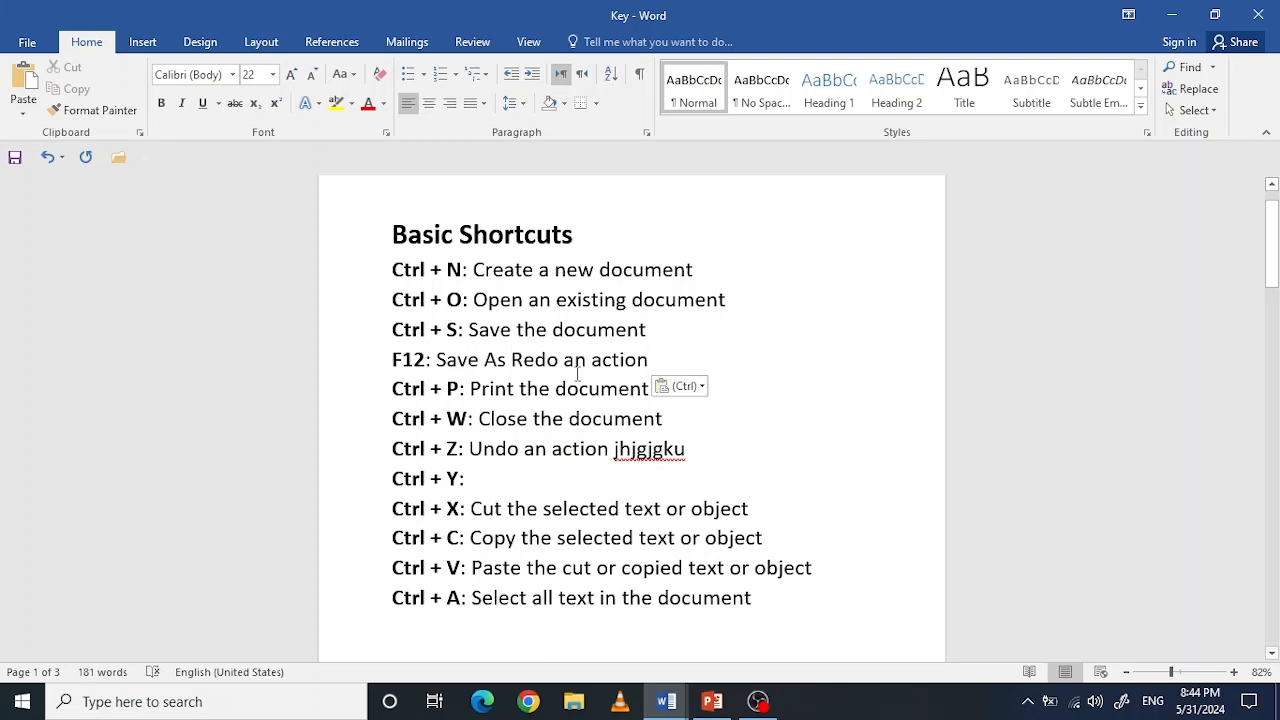
# Step: Undo the paste and cut of "Redo an action" and the filler text "jhjgjgku" after "Undo an action"
pyautogui.hotkey('ctrl', 'z')
pyautogui.click(477, 481)
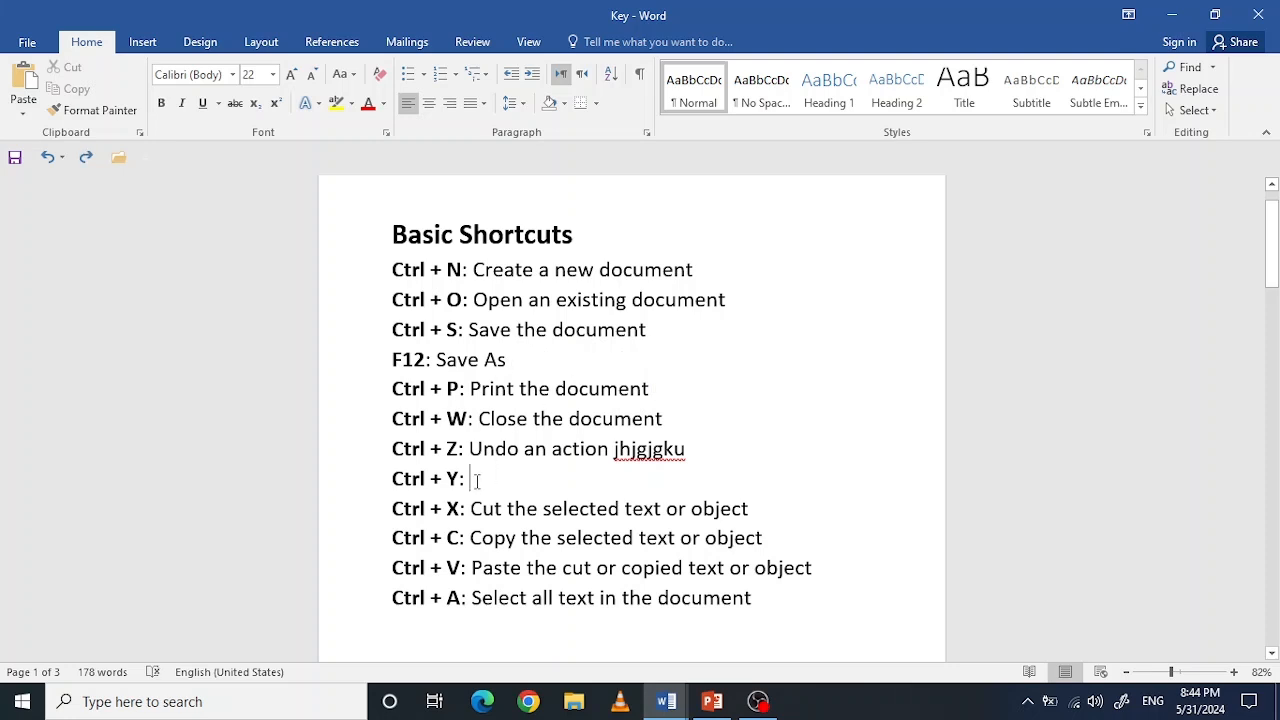
pyautogui.hotkey('ctrl', 'z')
pyautogui.hotkey('ctrl', 'z')
pyautogui.hotkey('ctrl', 'z')
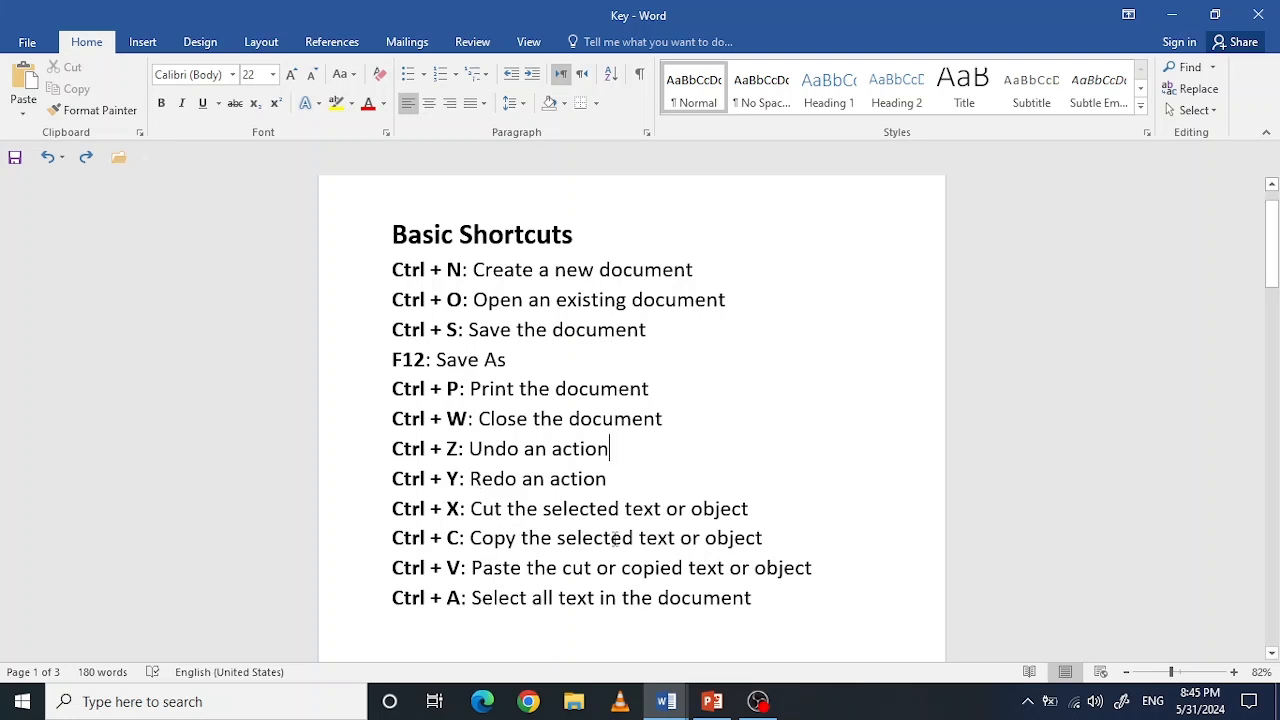
# Step: Paste a copy of "Copy the selected text or object" on the empty line below the Ctrl + A line and undo it
pyautogui.moveTo(764, 538); pyautogui.dragTo(484, 550)
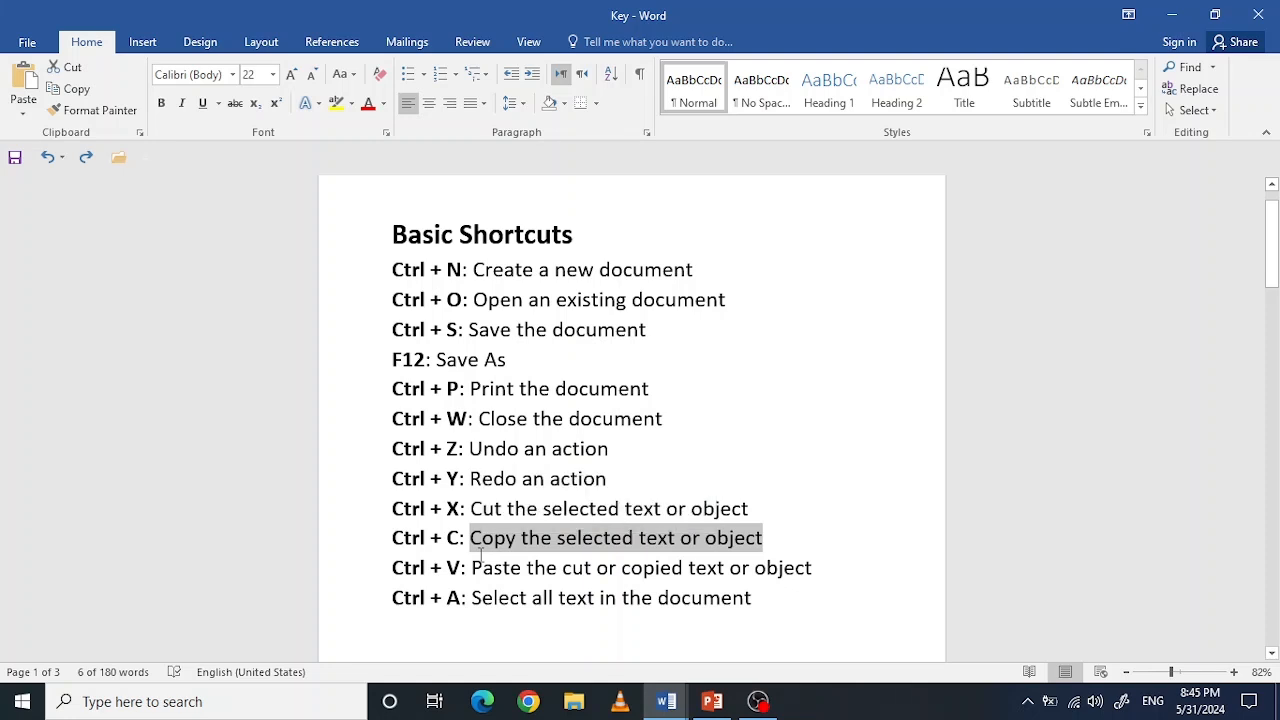
pyautogui.click(594, 232)
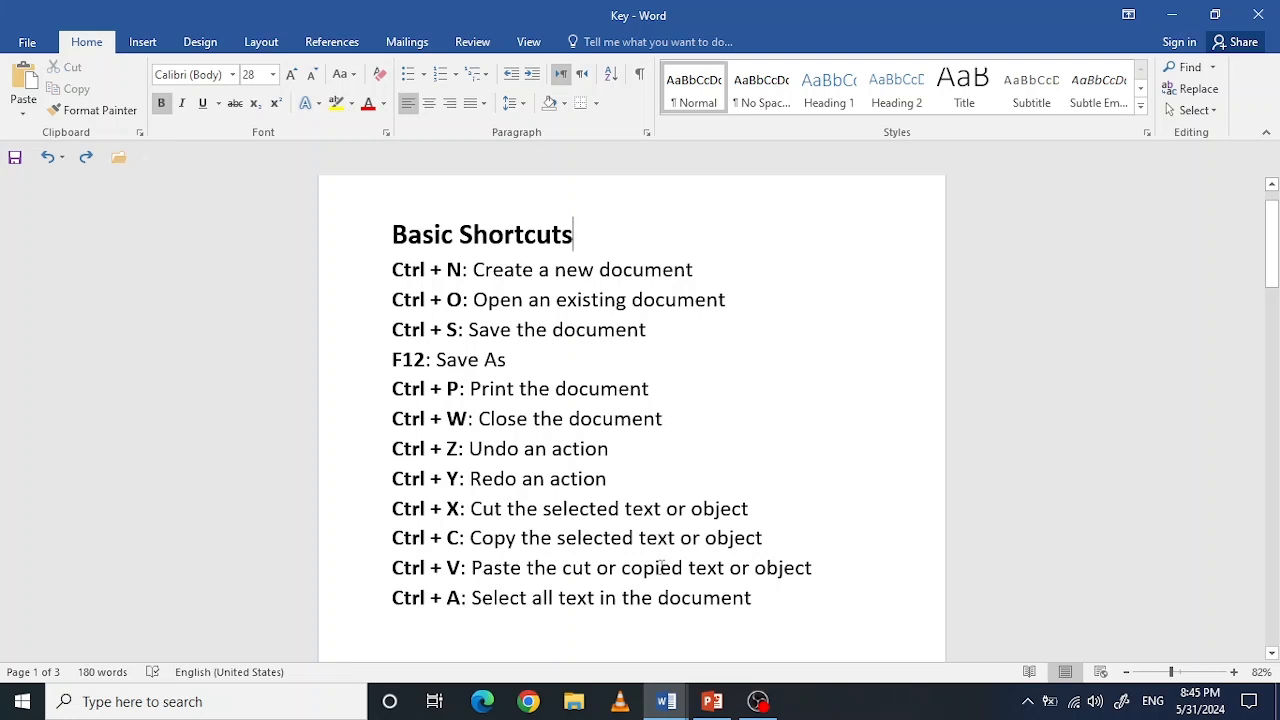
pyautogui.click(421, 630)
pyautogui.hotkey('ctrl', 'v')
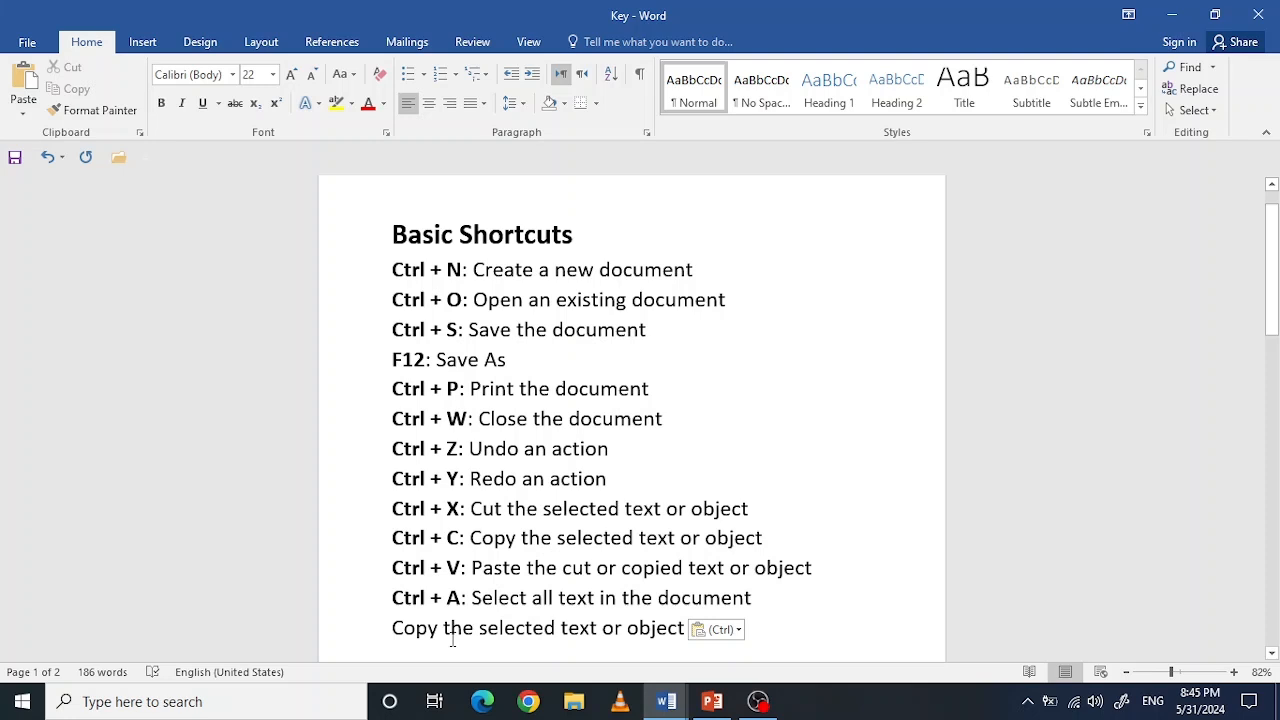
pyautogui.press('ctrl')
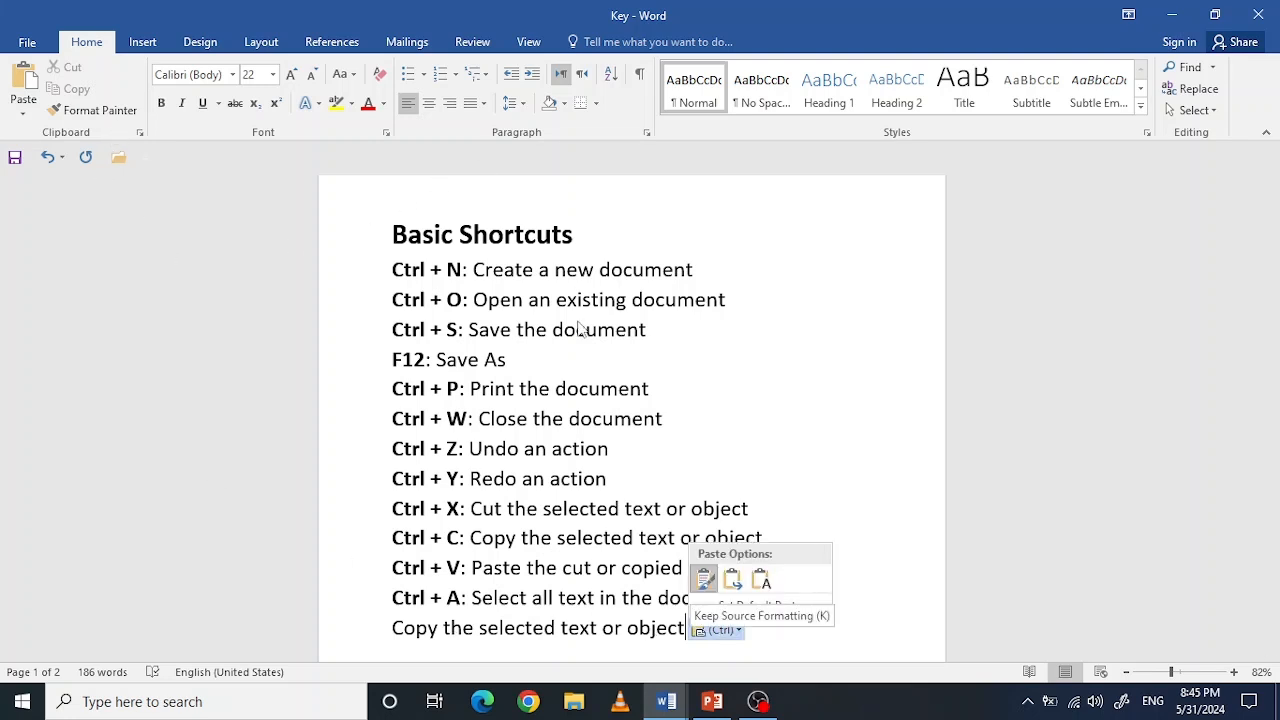
pyautogui.press('Escape')
pyautogui.hotkey('ctrl', 'z')
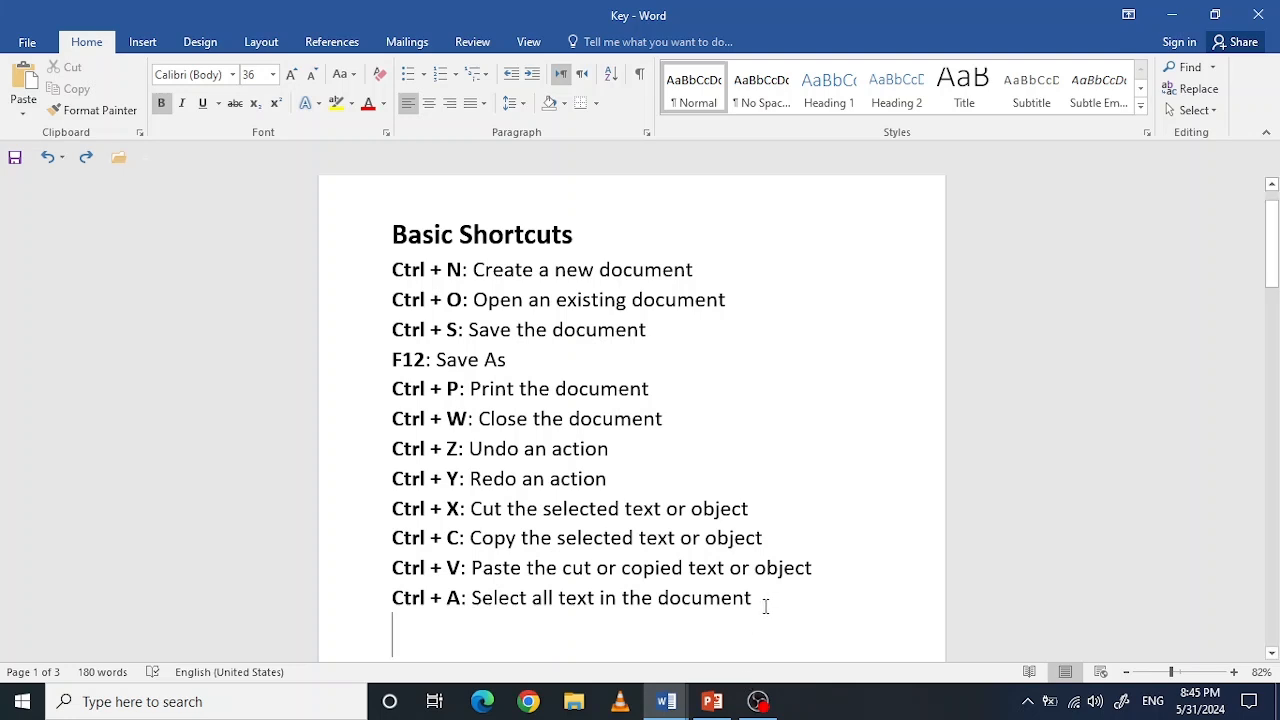
# Step: Select the list from the Ctrl + A line up to the Basic Shortcuts heading and clear the selection
pyautogui.moveTo(765, 606); pyautogui.dragTo(356, 233)
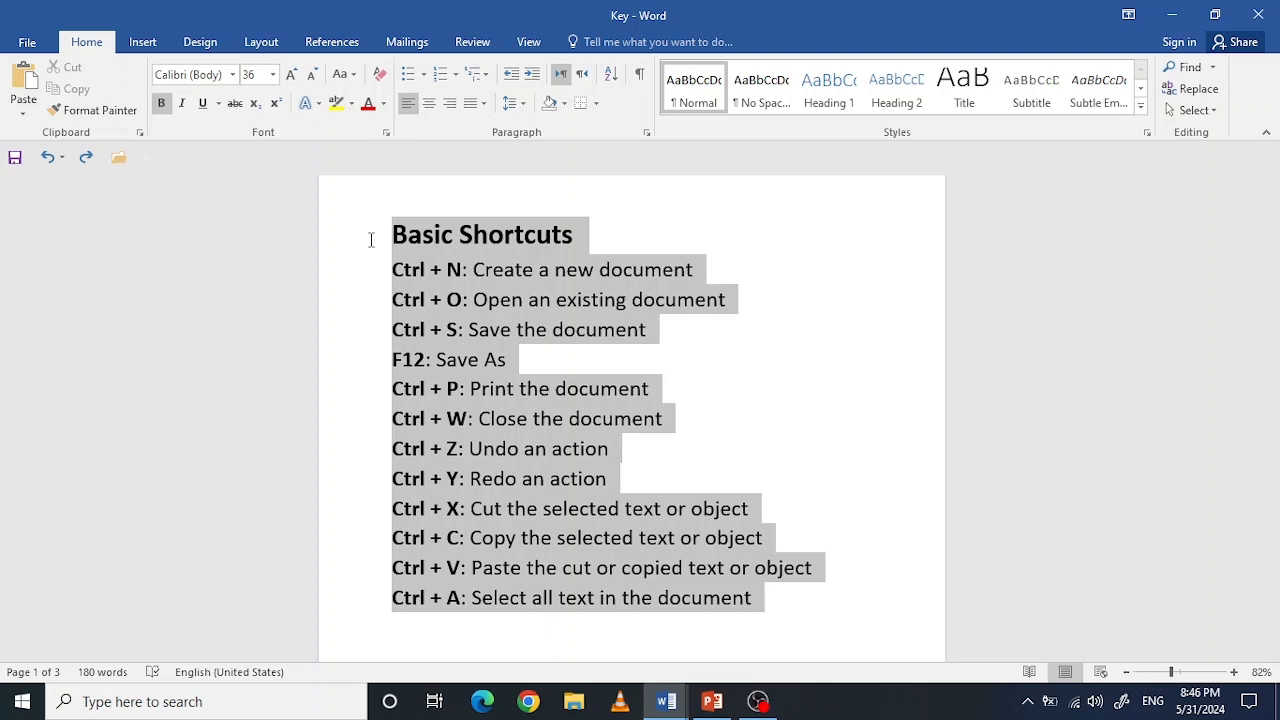
pyautogui.moveTo(359, 216); pyautogui.dragTo(332, 208)
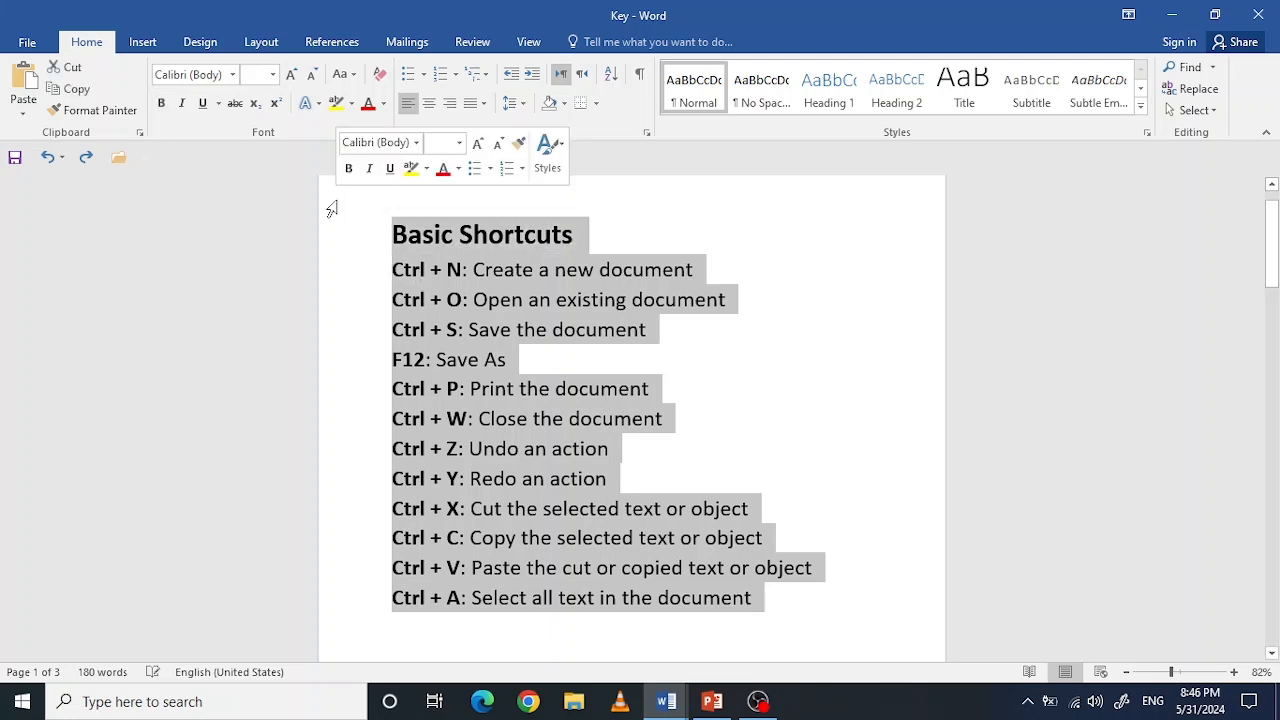
pyautogui.click(670, 464)
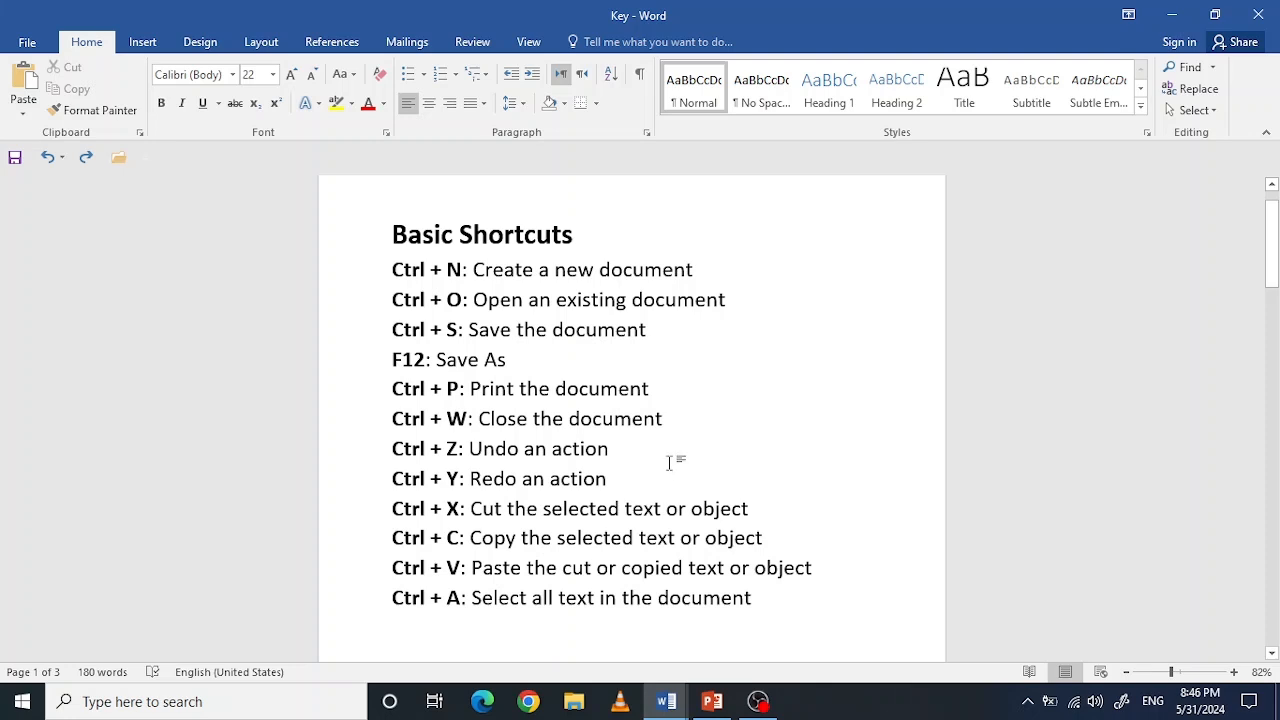
# Step: Step back through two font size changes of the Basic Shortcuts list and reapply one, leaving the list items at size 24
pyautogui.hotkey('ctrl', 'y')
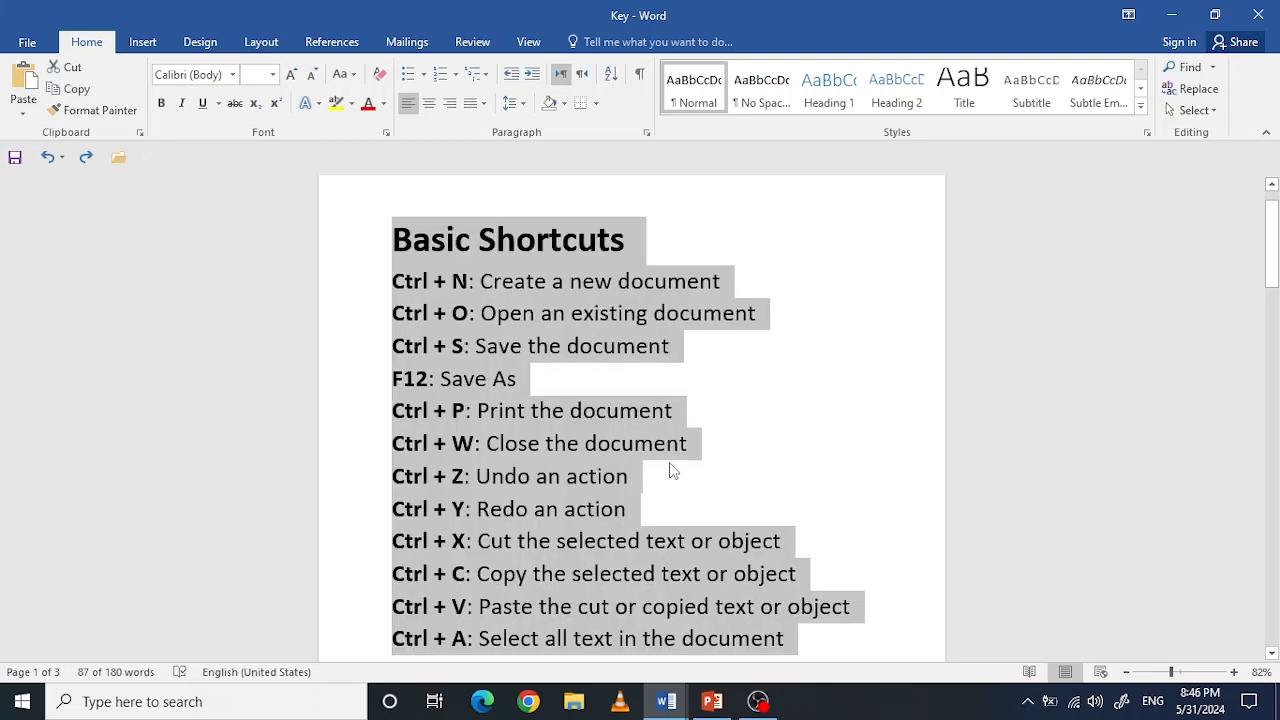
pyautogui.hotkey('ctrl', 'y')
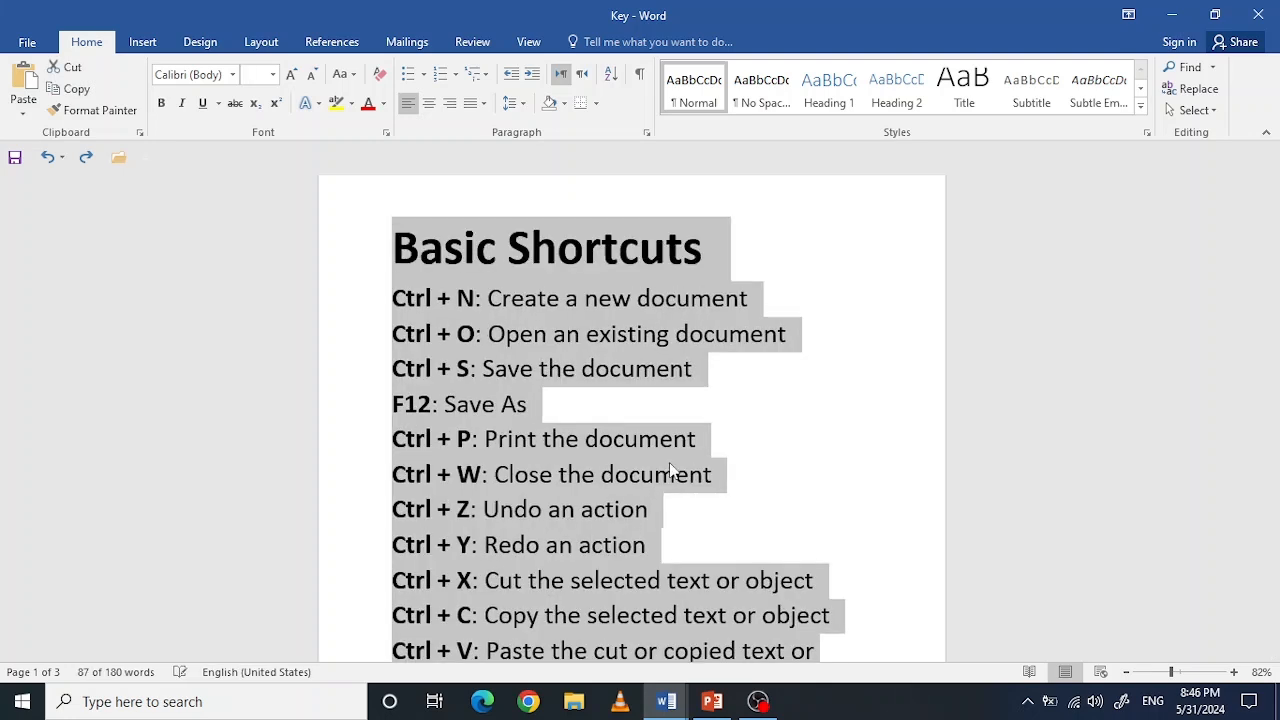
pyautogui.hotkey('ctrl', 'z')
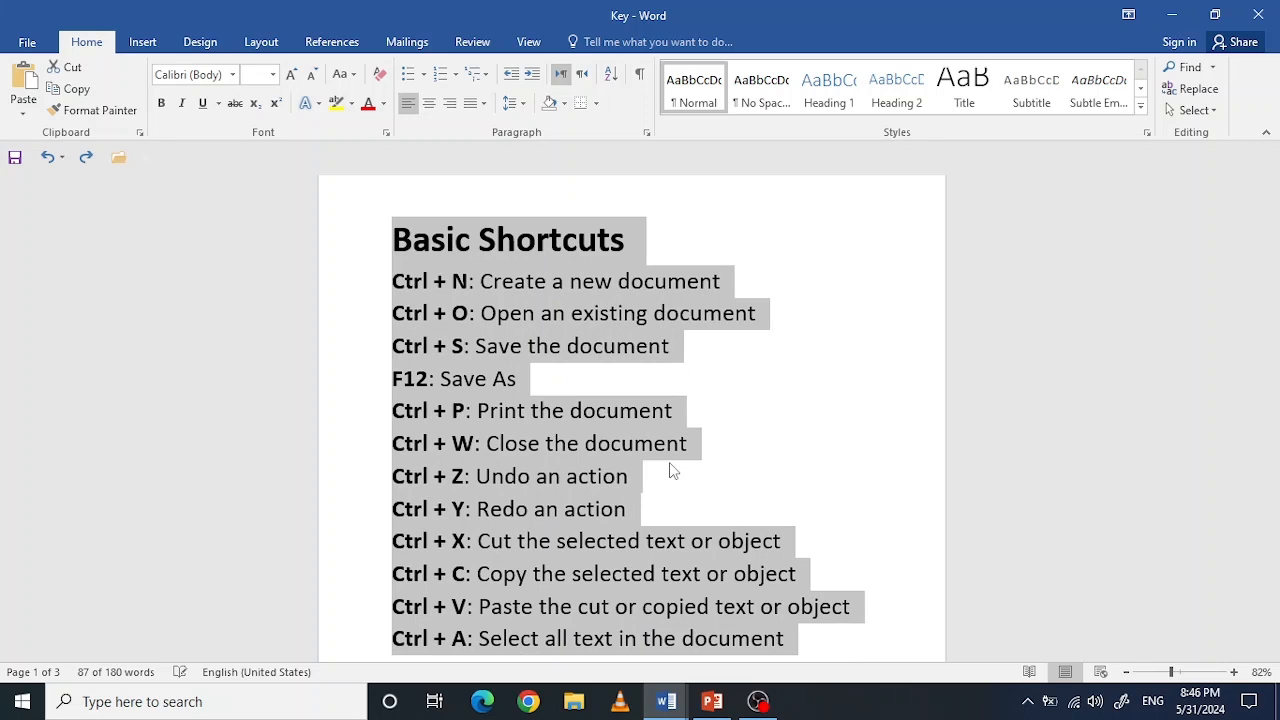
pyautogui.click(838, 489)
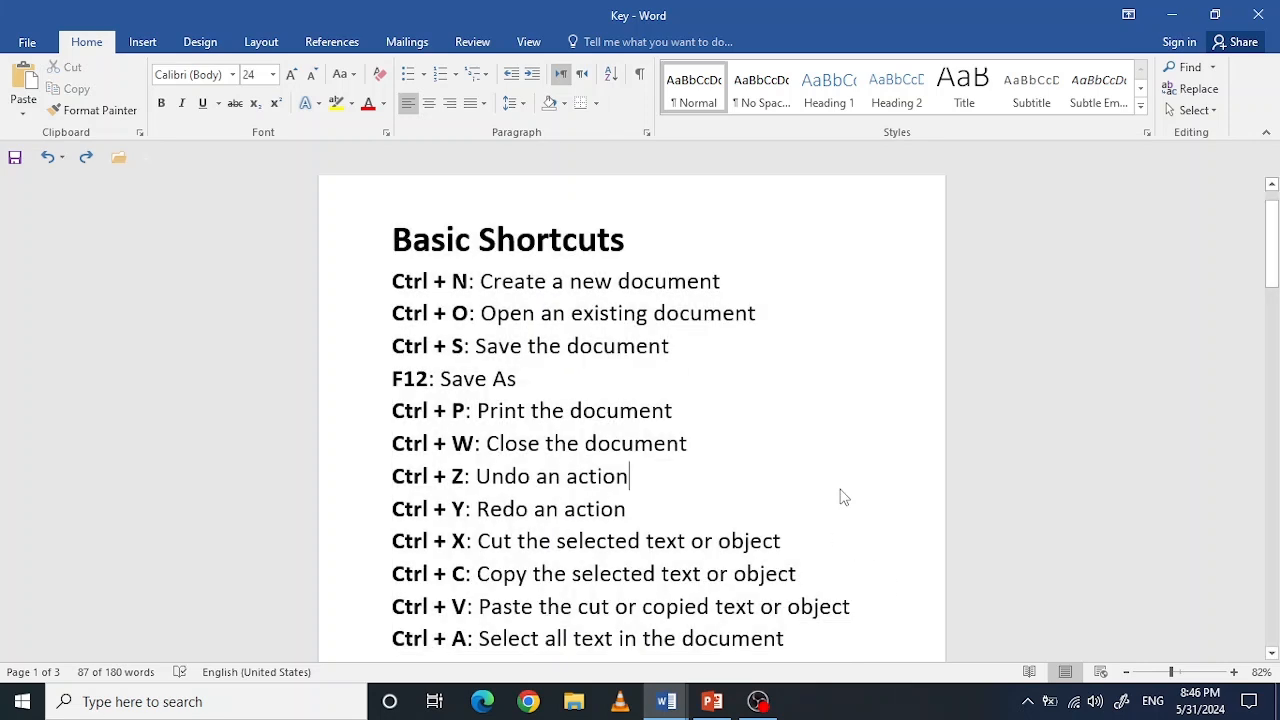
# Step: Select all text in the document, delete it and restore it through undo and redo
pyautogui.hotkey('ctrl', 'a')
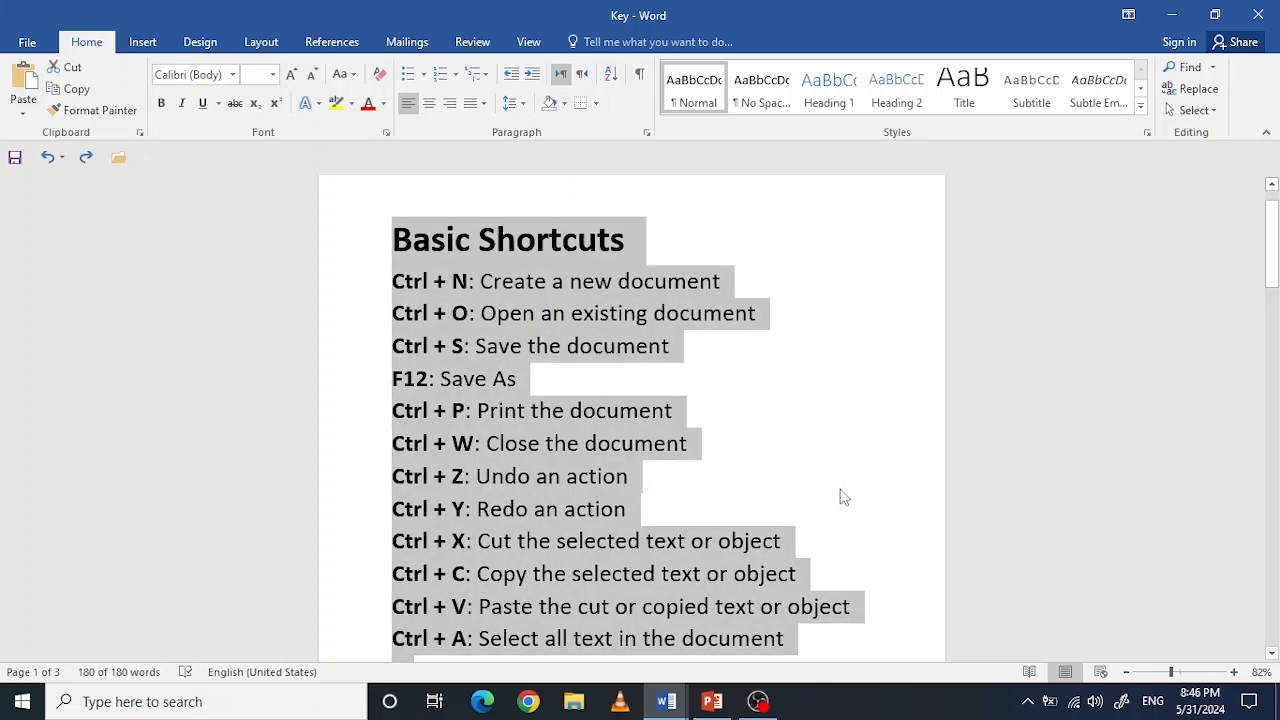
pyautogui.click(843, 538)
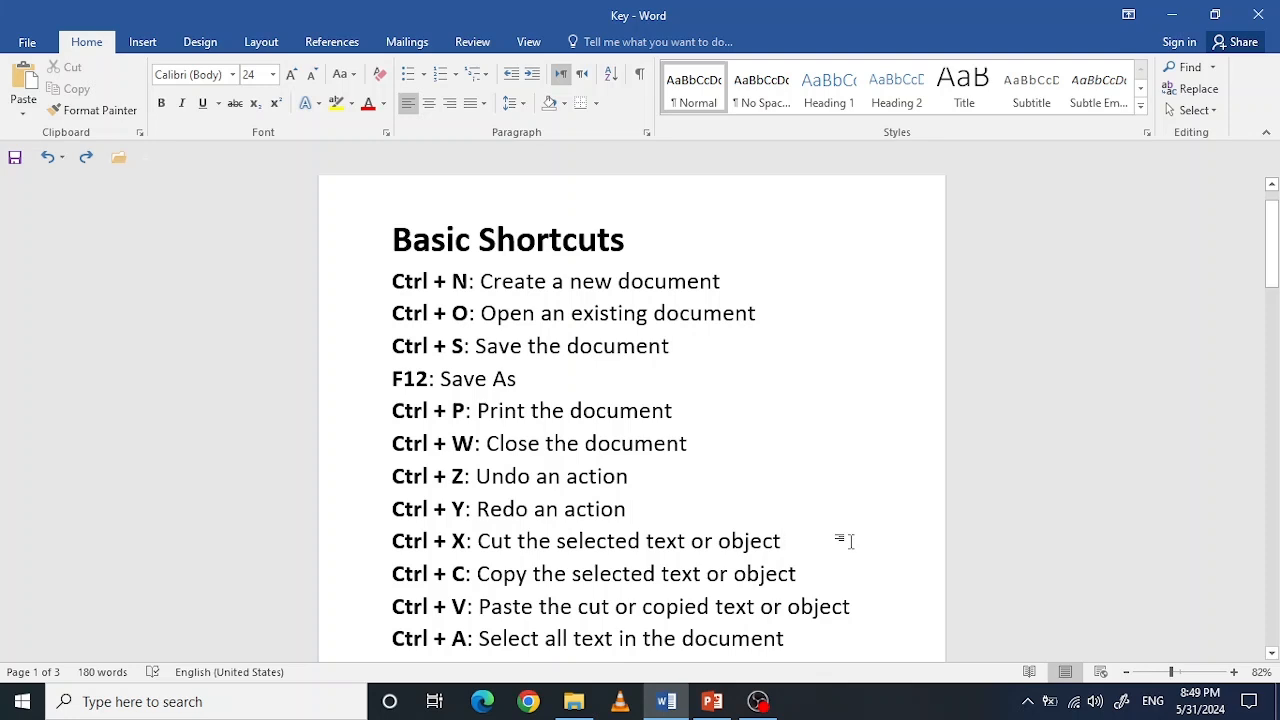
pyautogui.hotkey('ctrl', 'a')
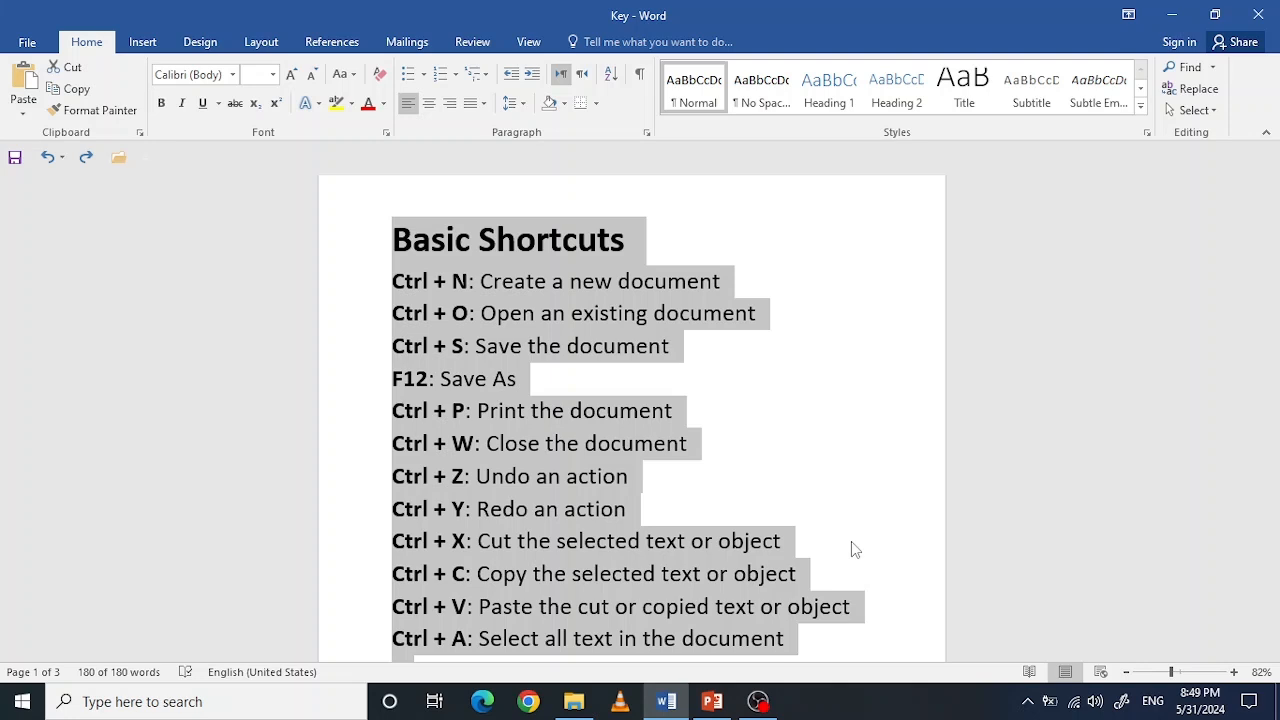
pyautogui.hotkey('ctrl', 'x')
pyautogui.hotkey('ctrl', 'z')
pyautogui.press('Delete')
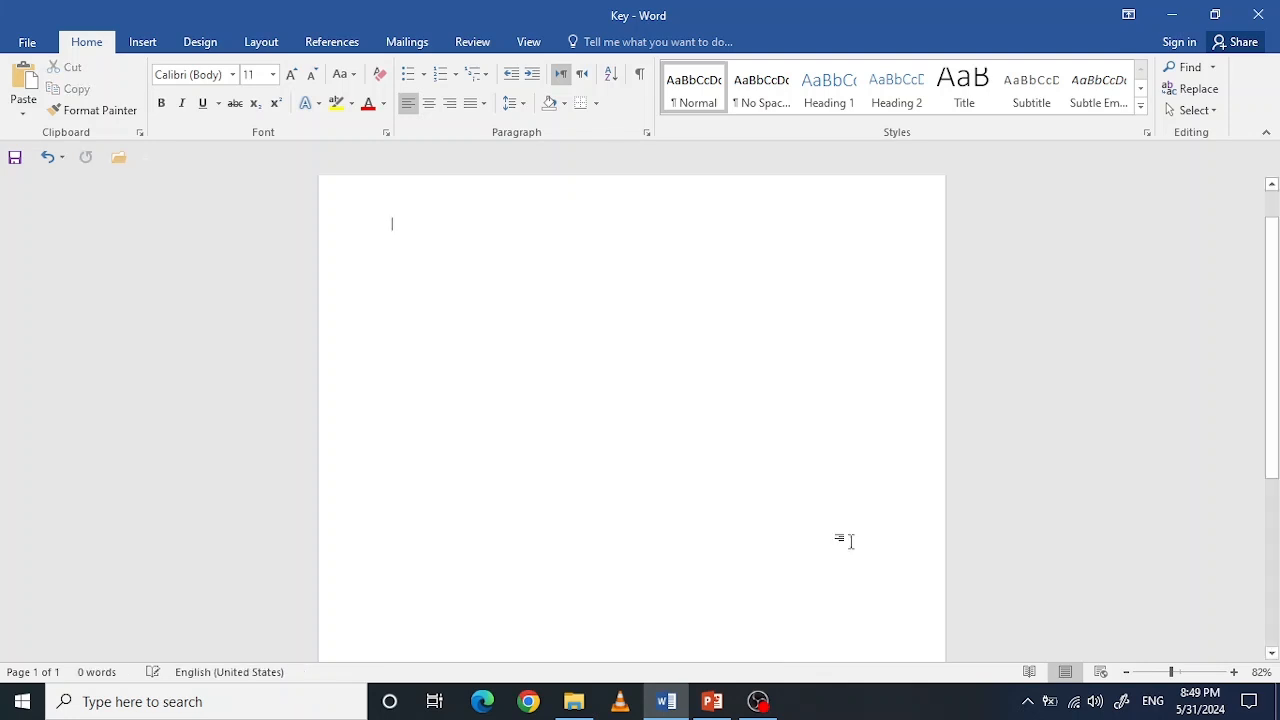
pyautogui.hotkey('ctrl', 'z')
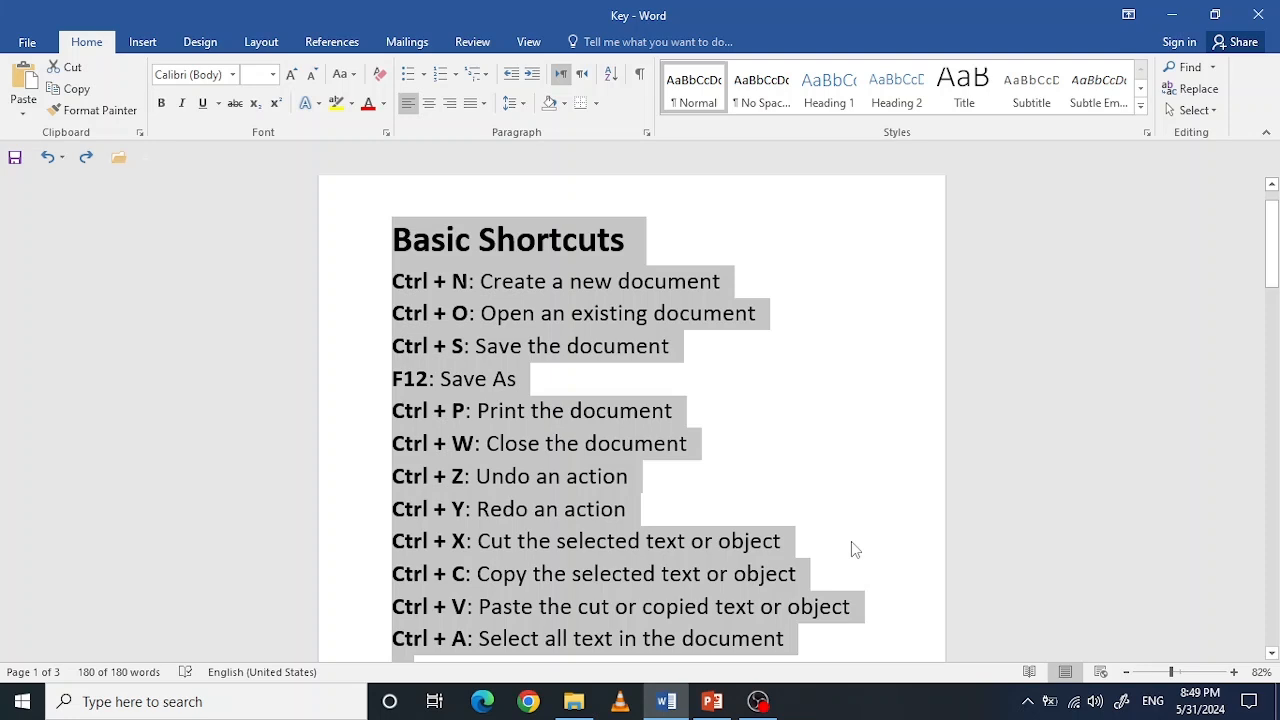
pyautogui.hotkey('ctrl', 'z')
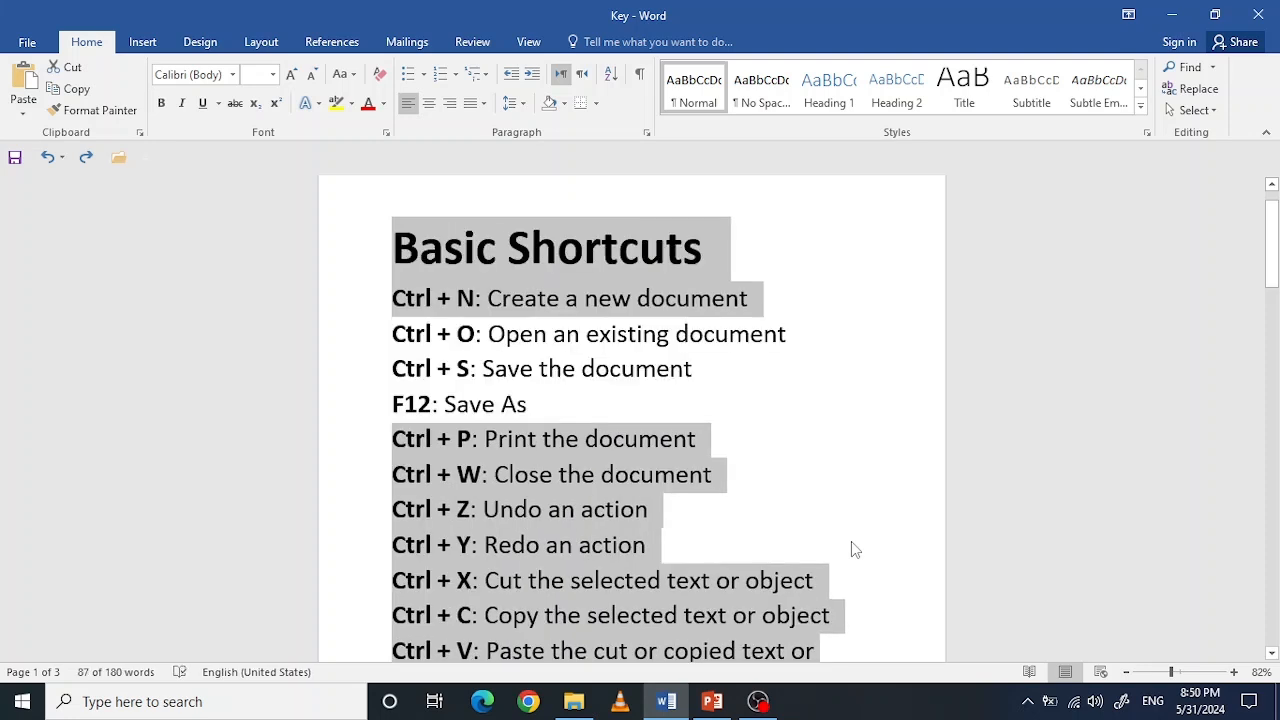
pyautogui.hotkey('ctrl', 'y')
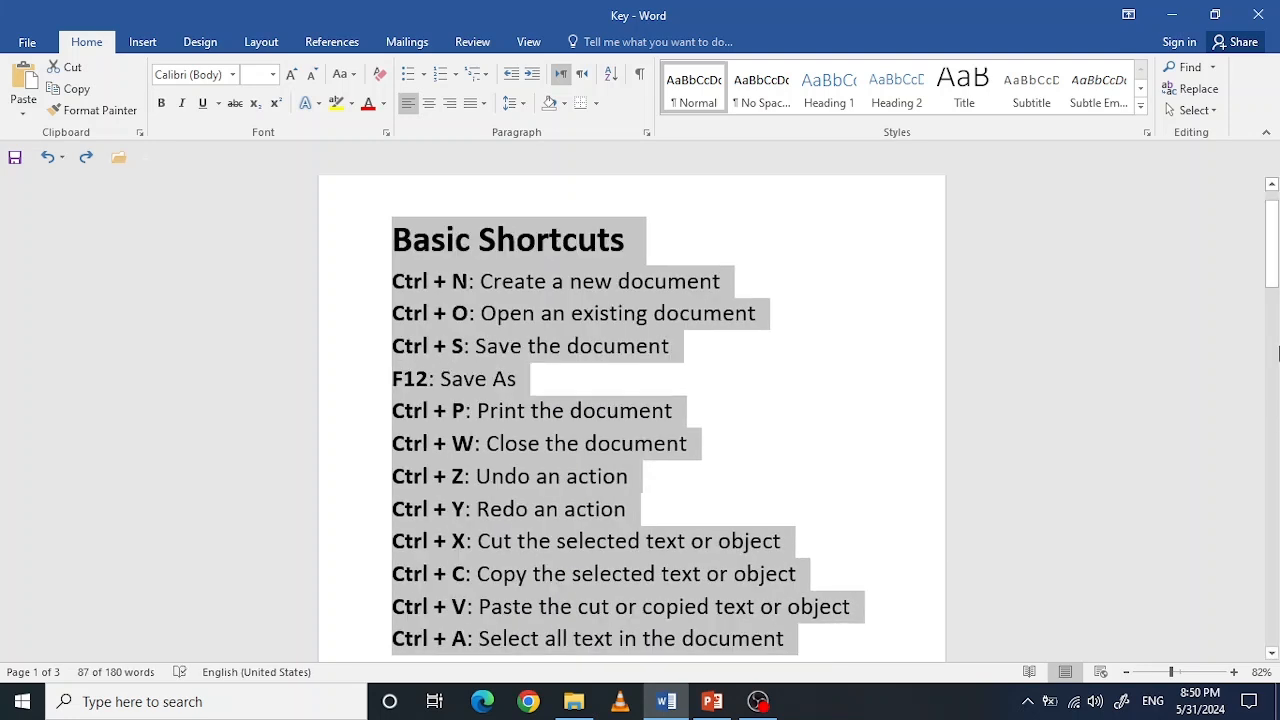
# Step: Turn bold off and back on twice for the line "Ctrl + B: Bold the selected text" under Formatting Text
pyautogui.moveTo(1274, 262)
pyautogui.mouseDown()
pyautogui.moveTo(1274, 290)
pyautogui.moveTo(1275, 275)
pyautogui.mouseUp()
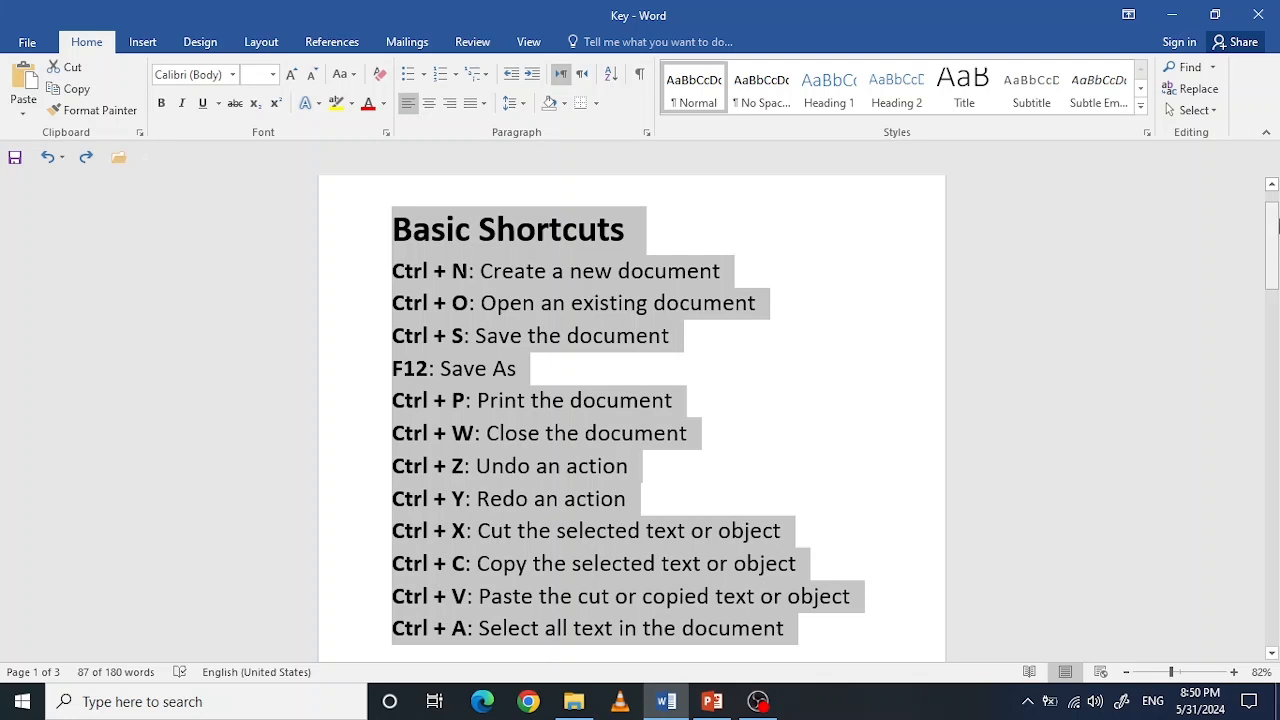
pyautogui.moveTo(1276, 276); pyautogui.dragTo(1271, 442)
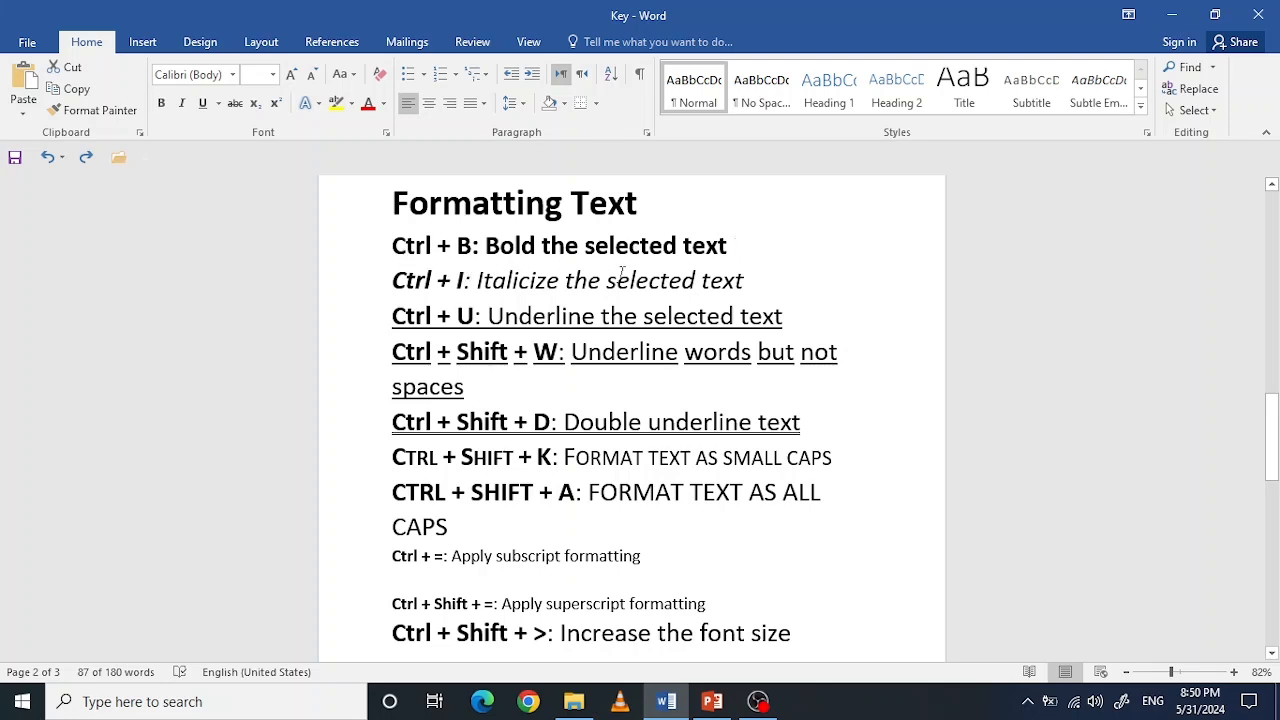
pyautogui.moveTo(727, 246); pyautogui.dragTo(400, 245)
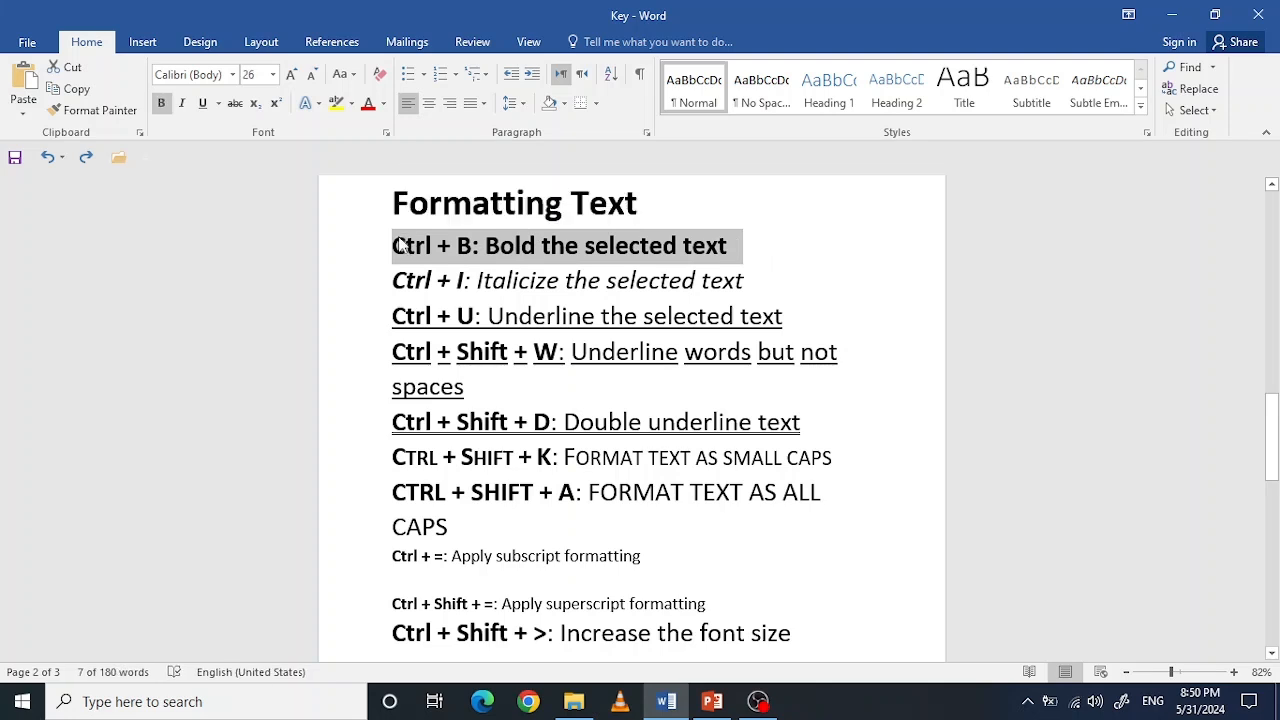
pyautogui.click(162, 105)
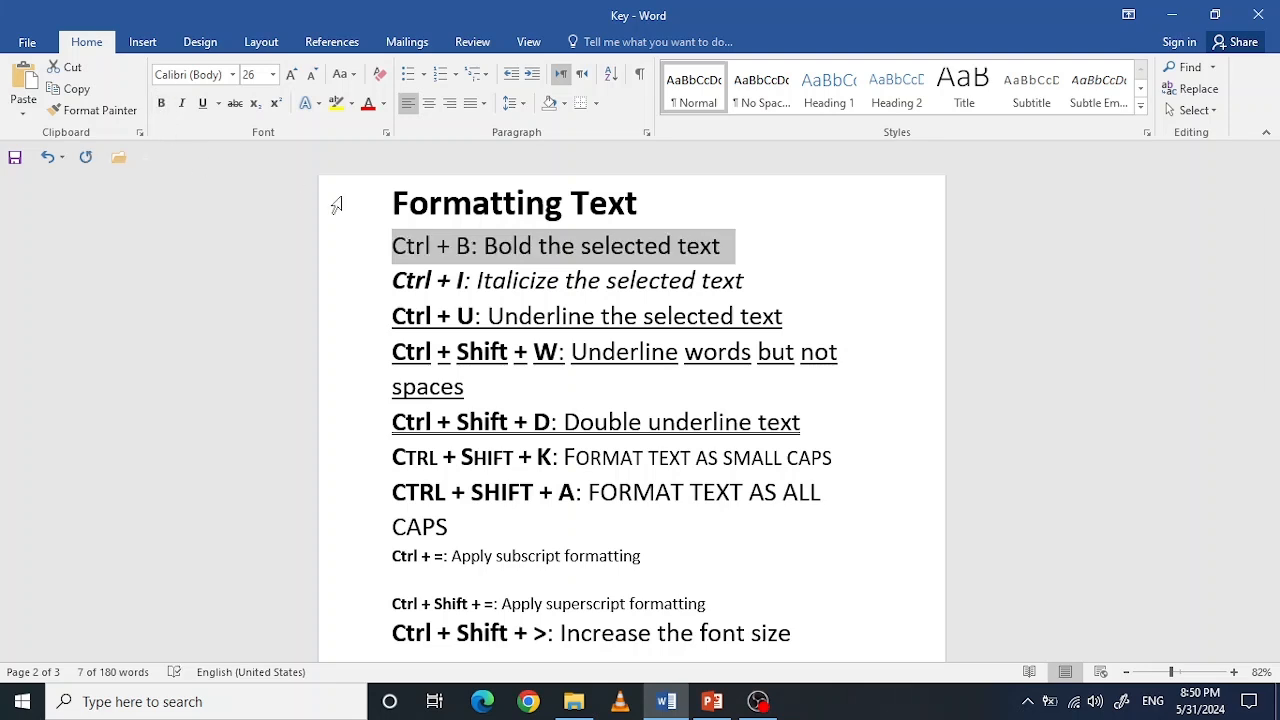
pyautogui.click(160, 104)
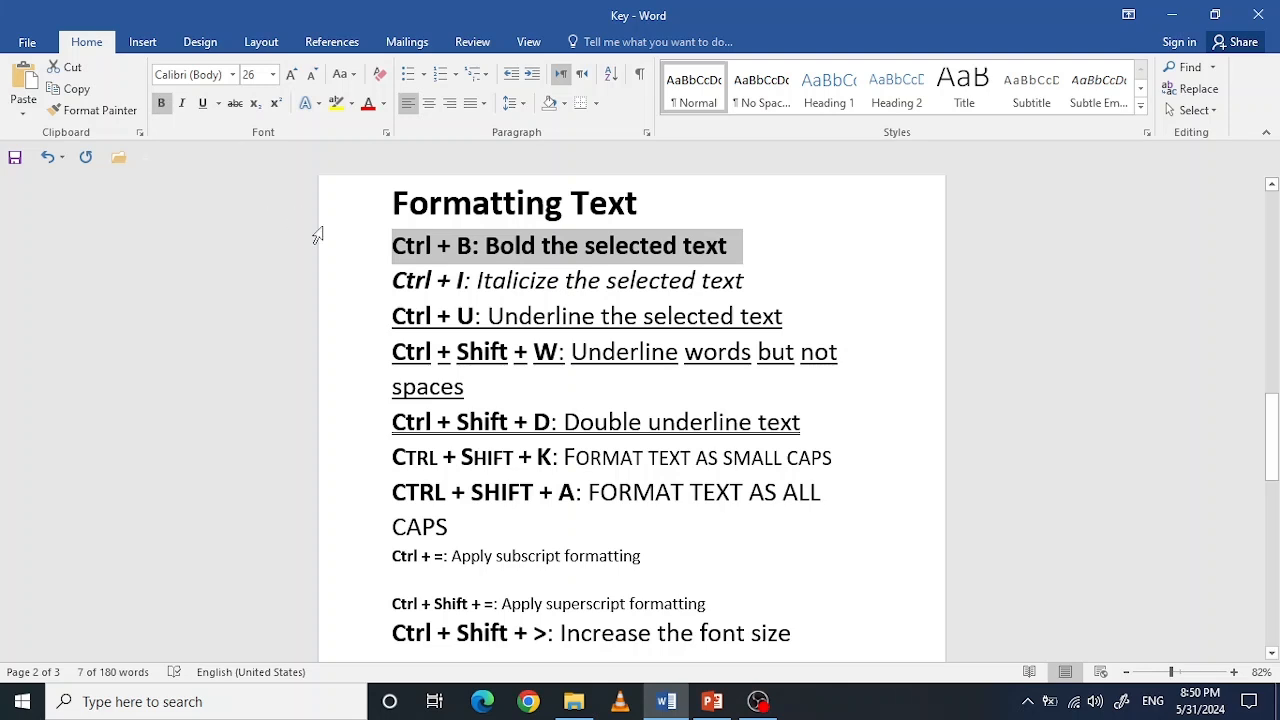
pyautogui.hotkey('ctrl', 'b')
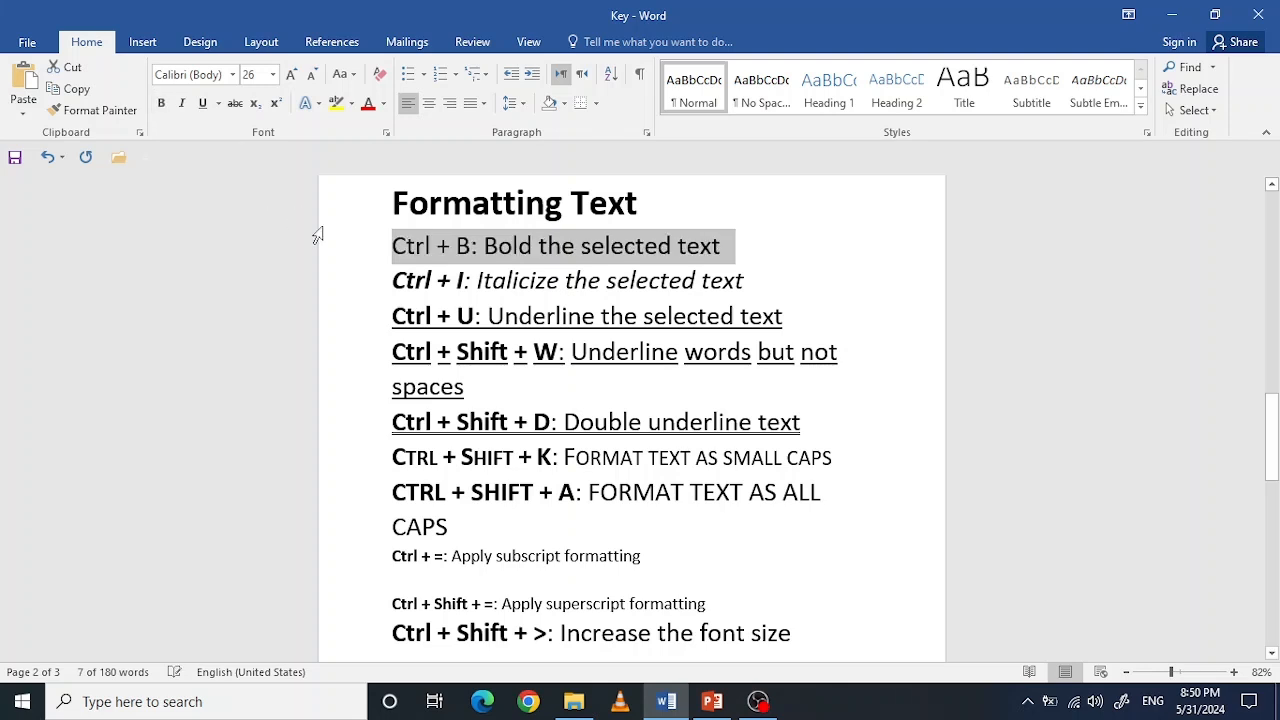
pyautogui.hotkey('ctrl', 'b')
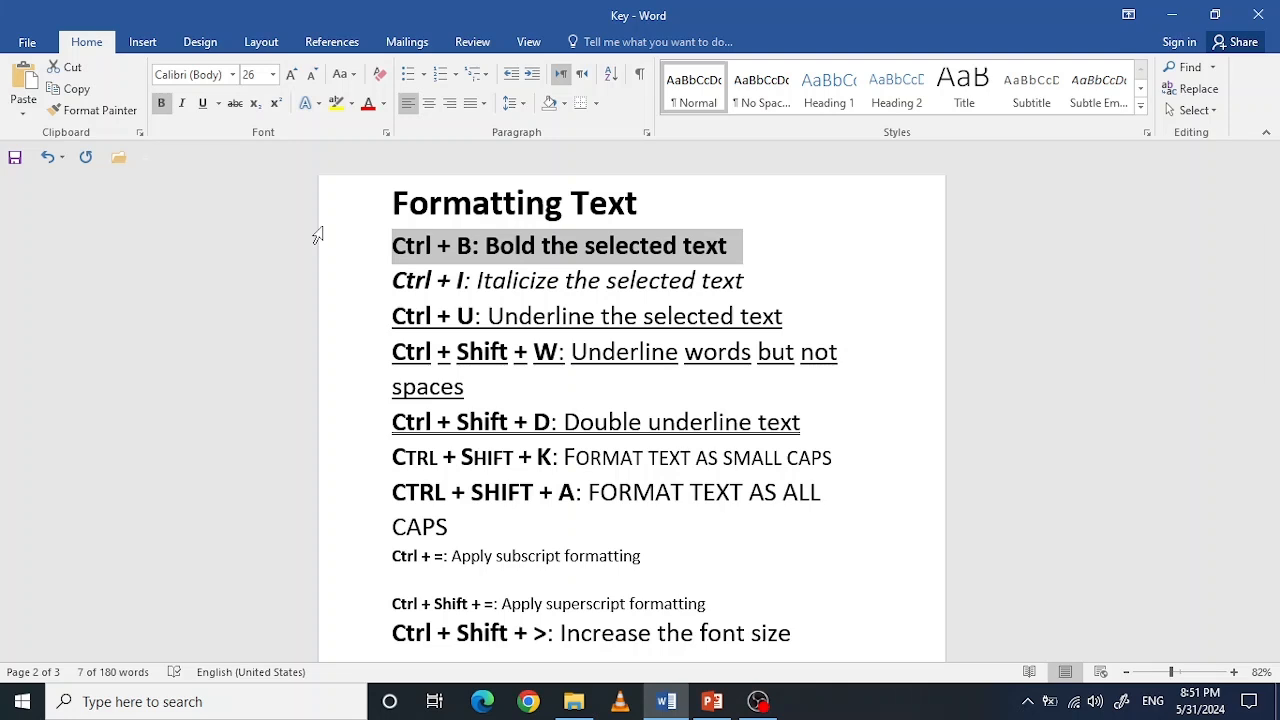
pyautogui.click(557, 287)
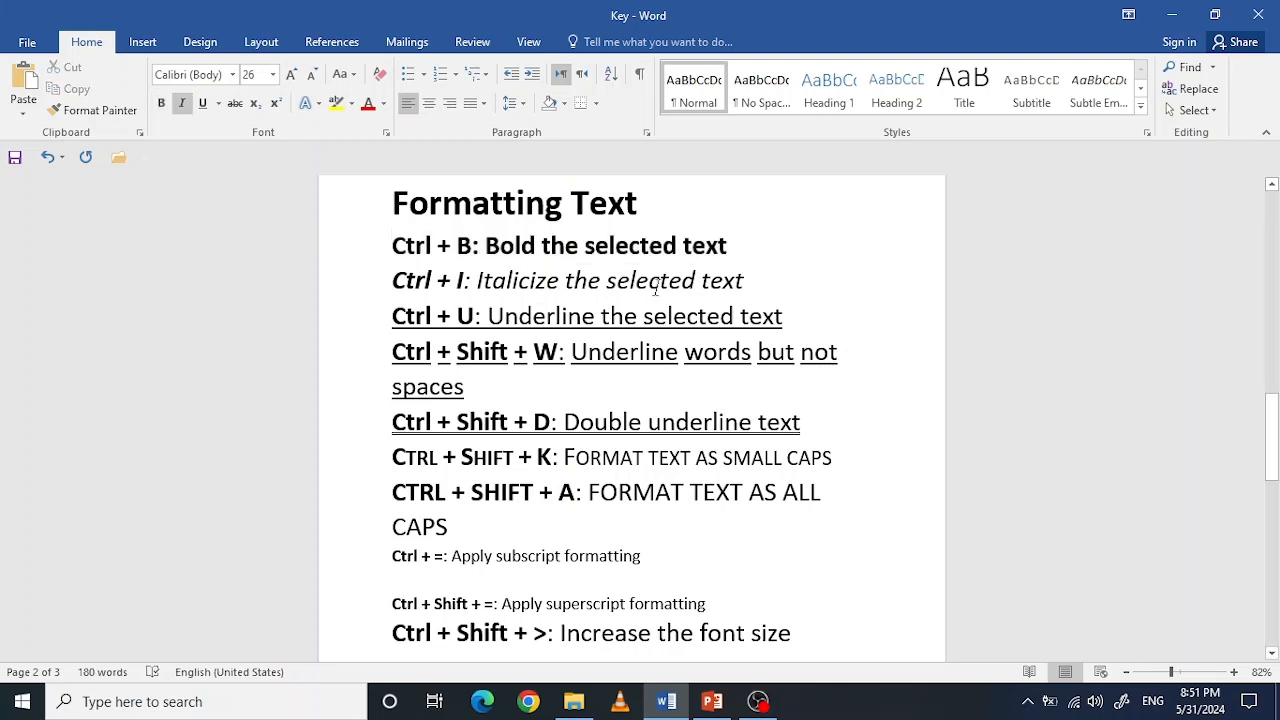
# Step: Turn italics off and back on for the line "Ctrl + I: Italicize the selected text"
pyautogui.moveTo(725, 283); pyautogui.dragTo(418, 283)
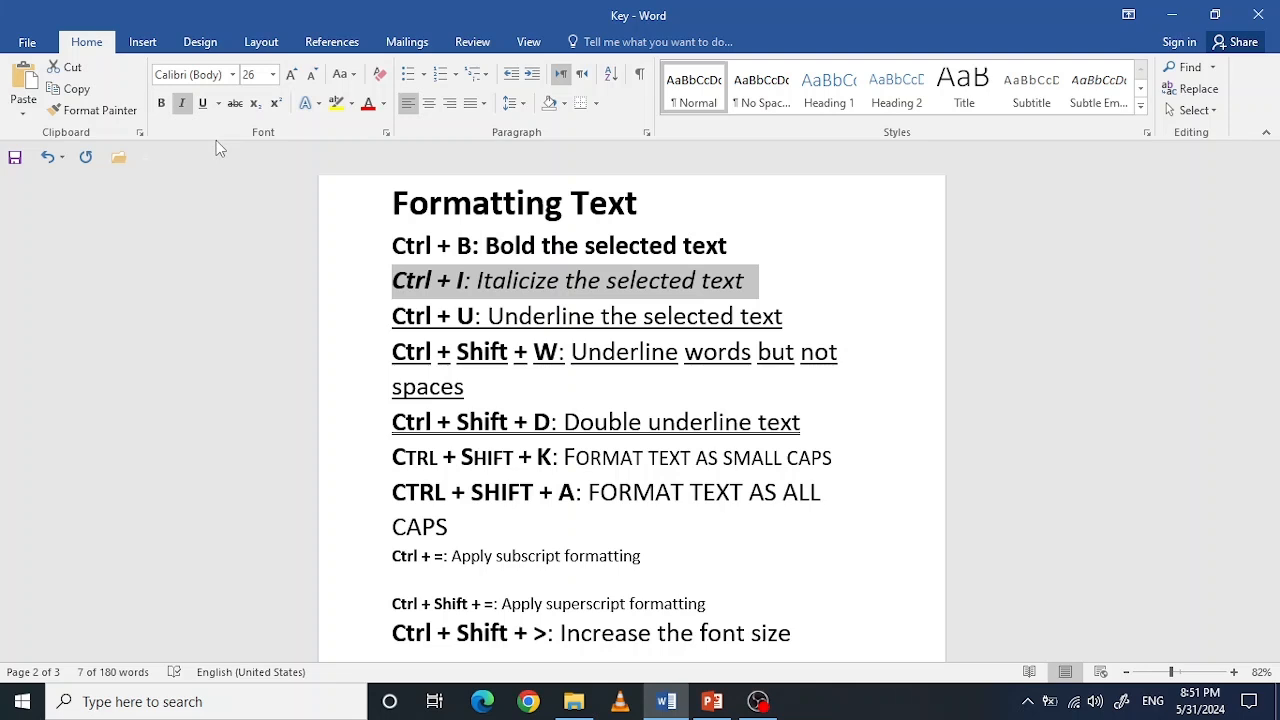
pyautogui.hotkey('ctrl', 'i')
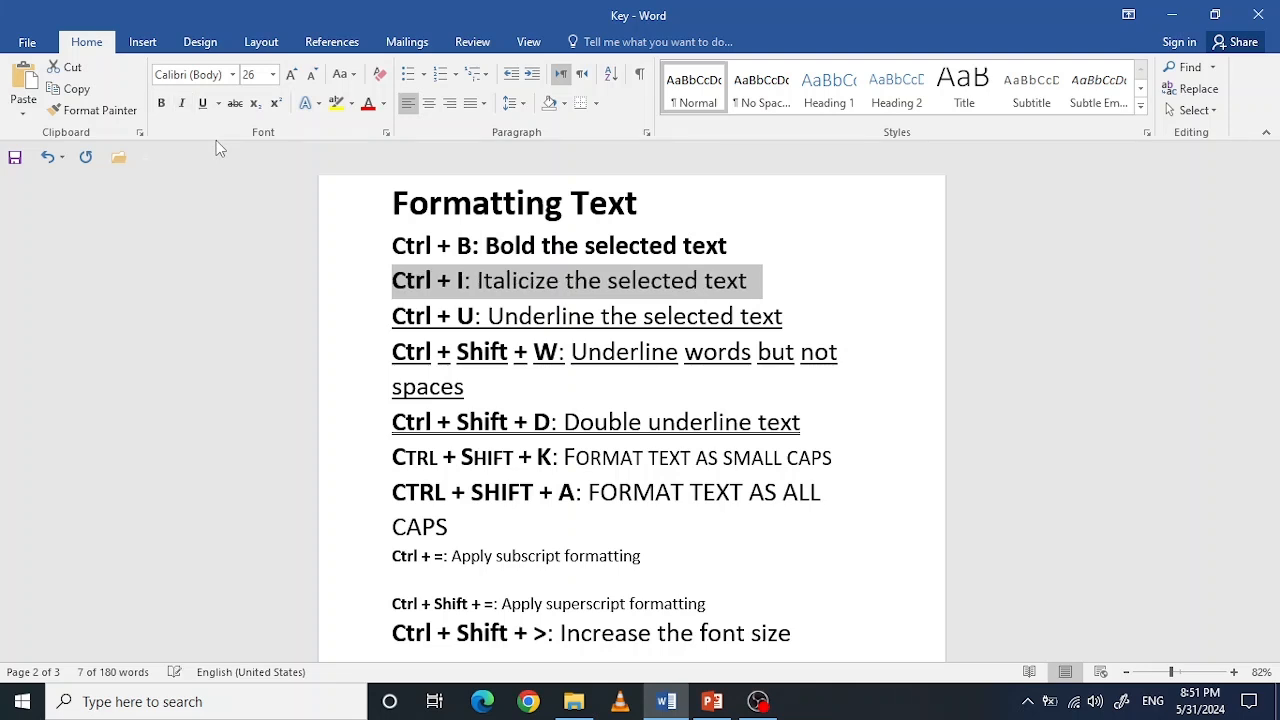
pyautogui.hotkey('ctrl', 'i')
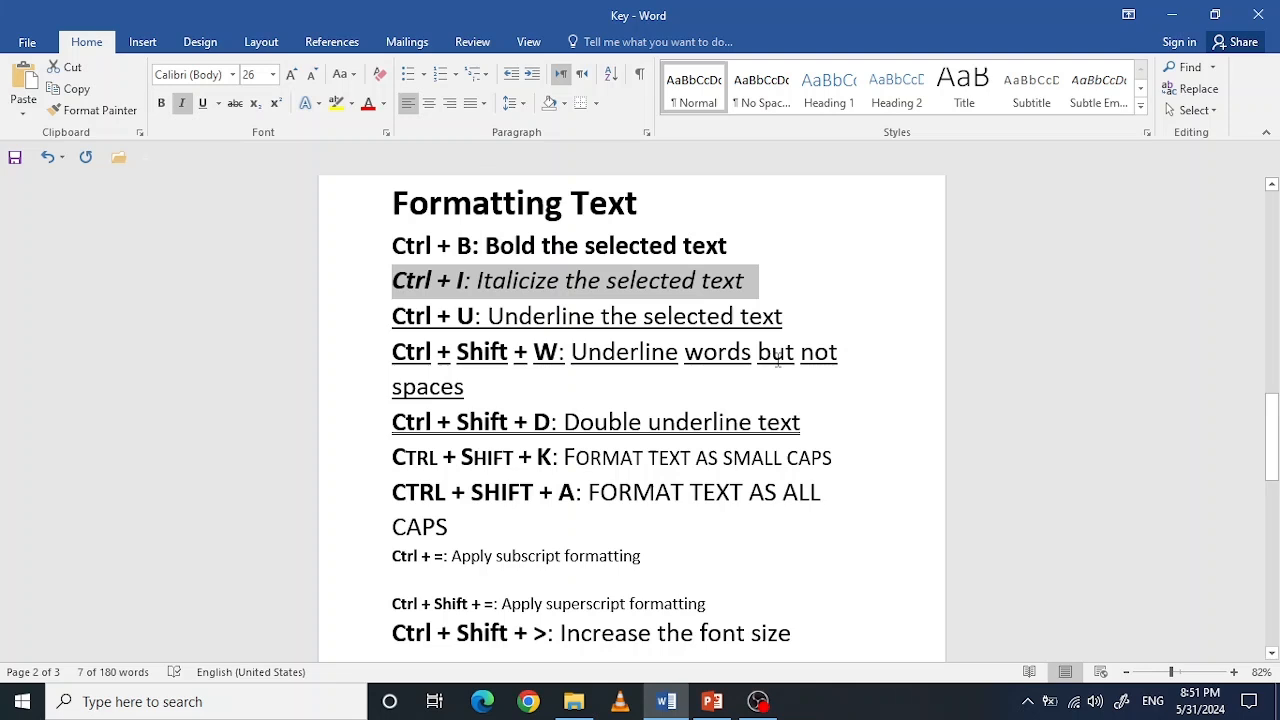
# Step: Turn the underline off and back on for the line "Ctrl + U: Underline the selected text"
pyautogui.moveTo(790, 320); pyautogui.dragTo(395, 330)
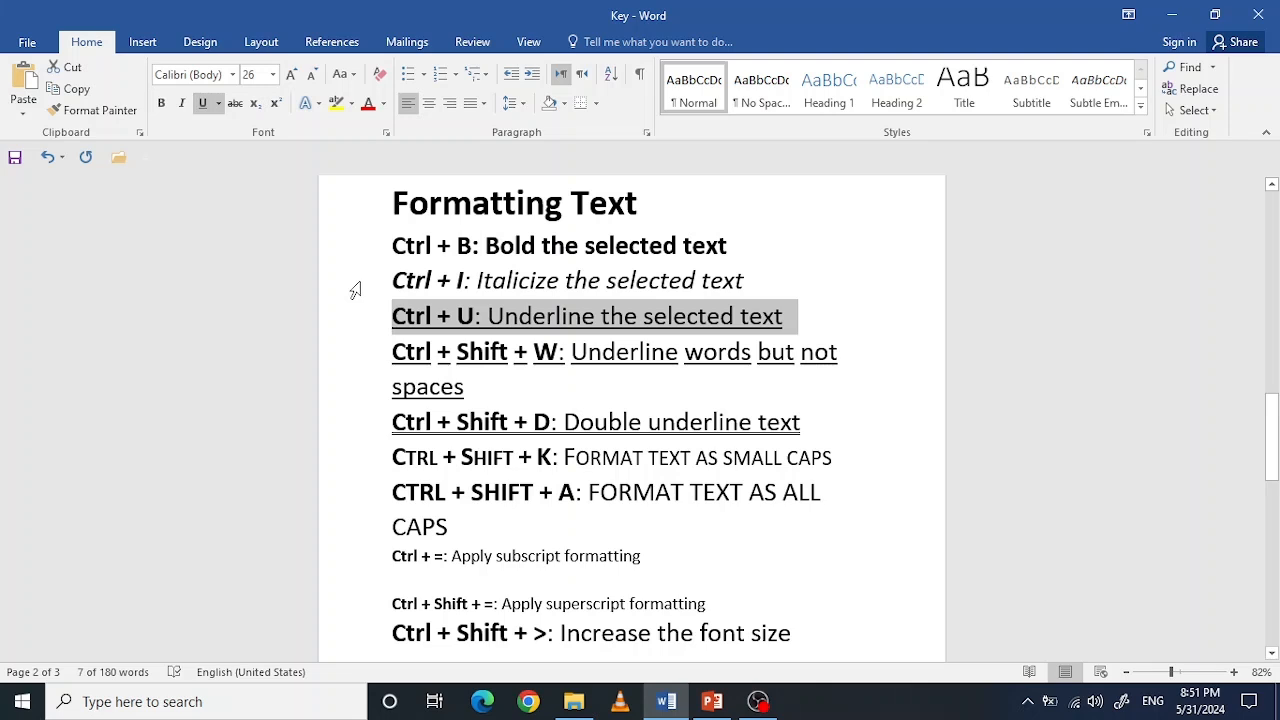
pyautogui.hotkey('ctrl', 'u')
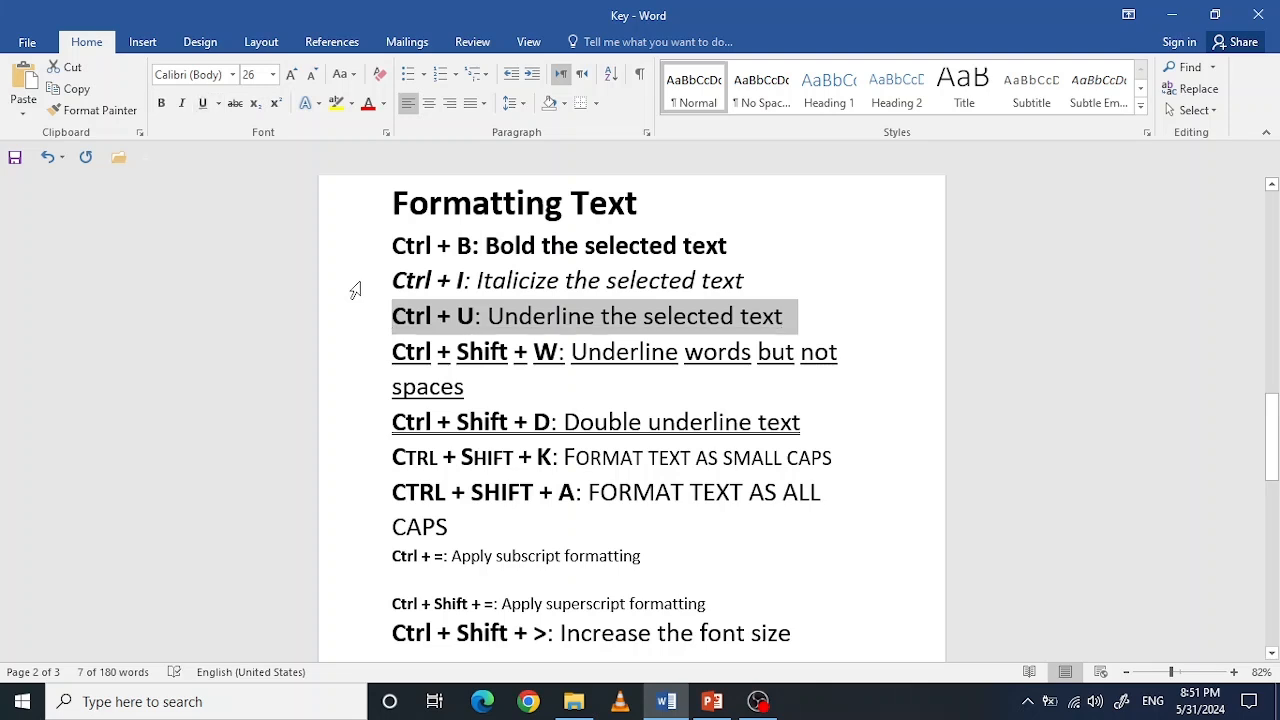
pyautogui.hotkey('ctrl', 'u')
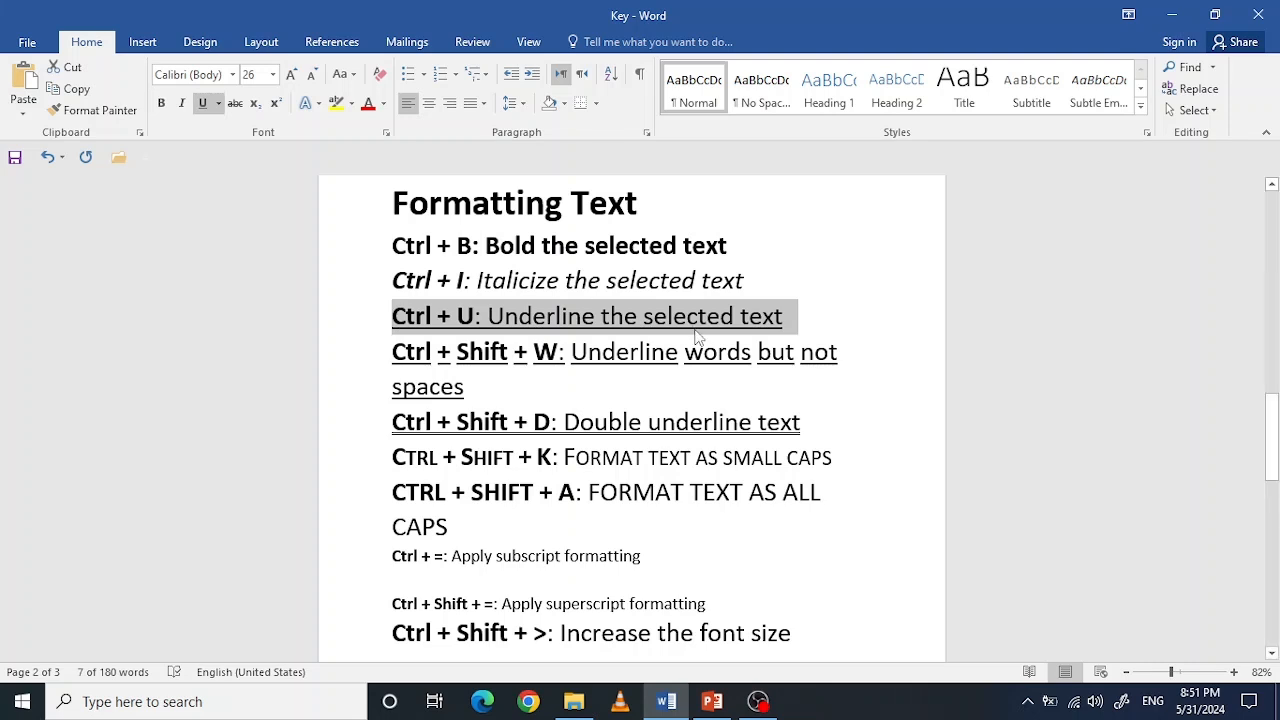
# Step: View the available underline styles for the "Underline words but not spaces" line without choosing one, and clear the selection
pyautogui.moveTo(468, 393); pyautogui.dragTo(392, 352)
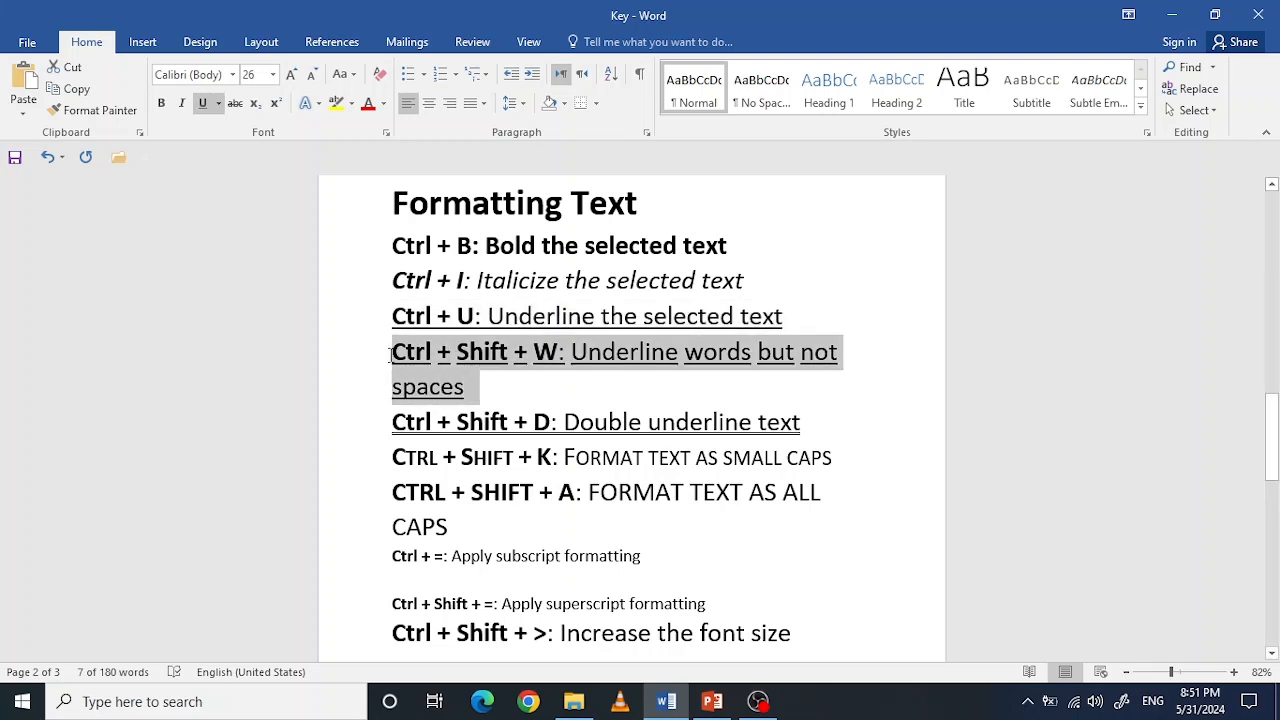
pyautogui.click(217, 104)
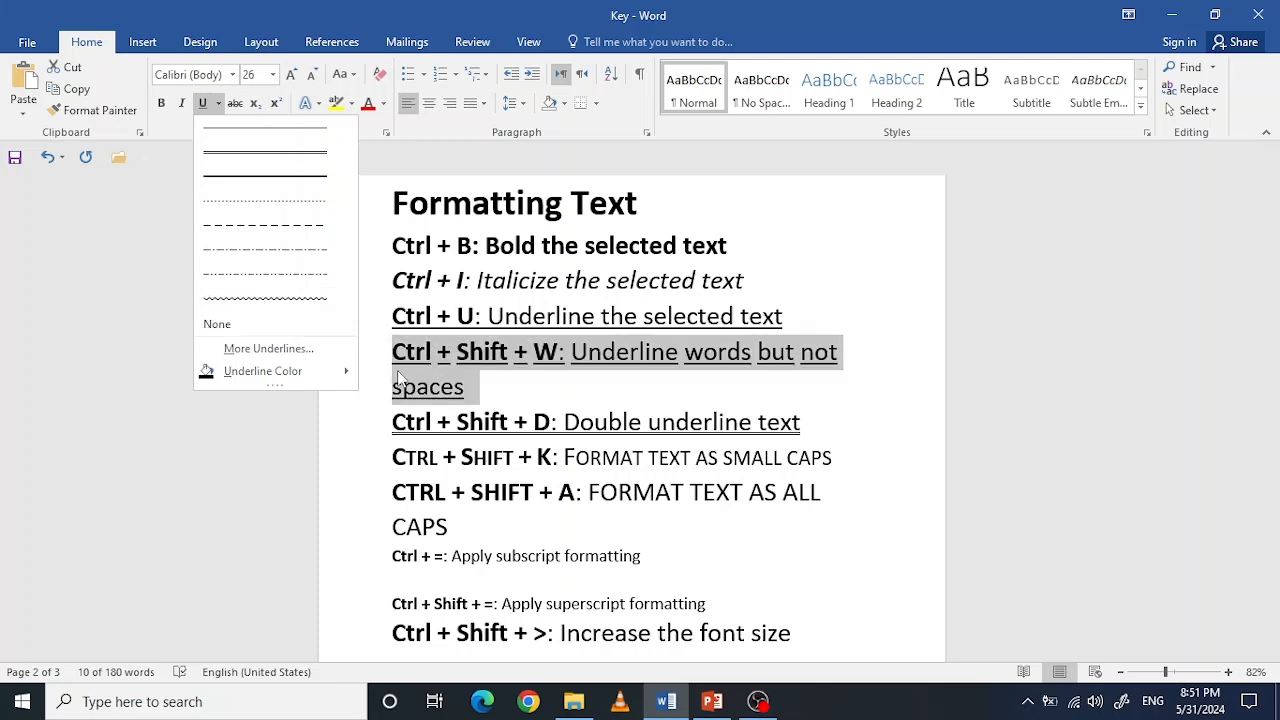
pyautogui.click(500, 438)
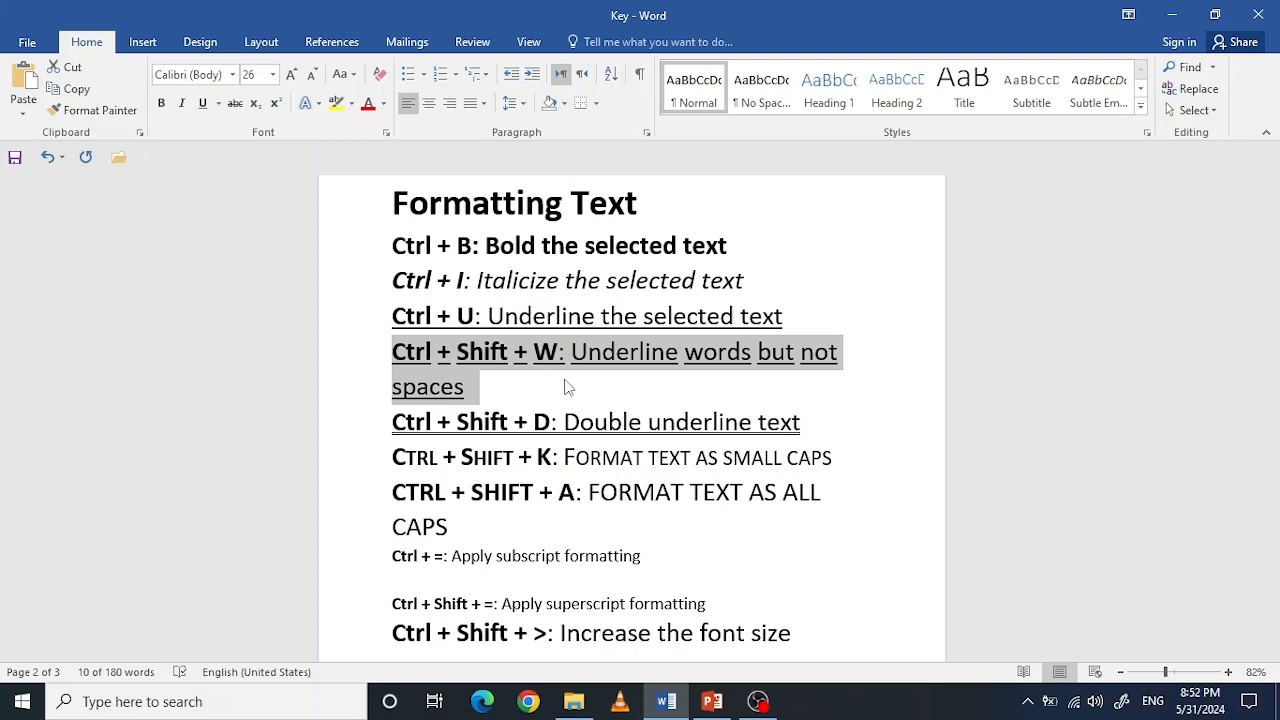
pyautogui.press('Right')
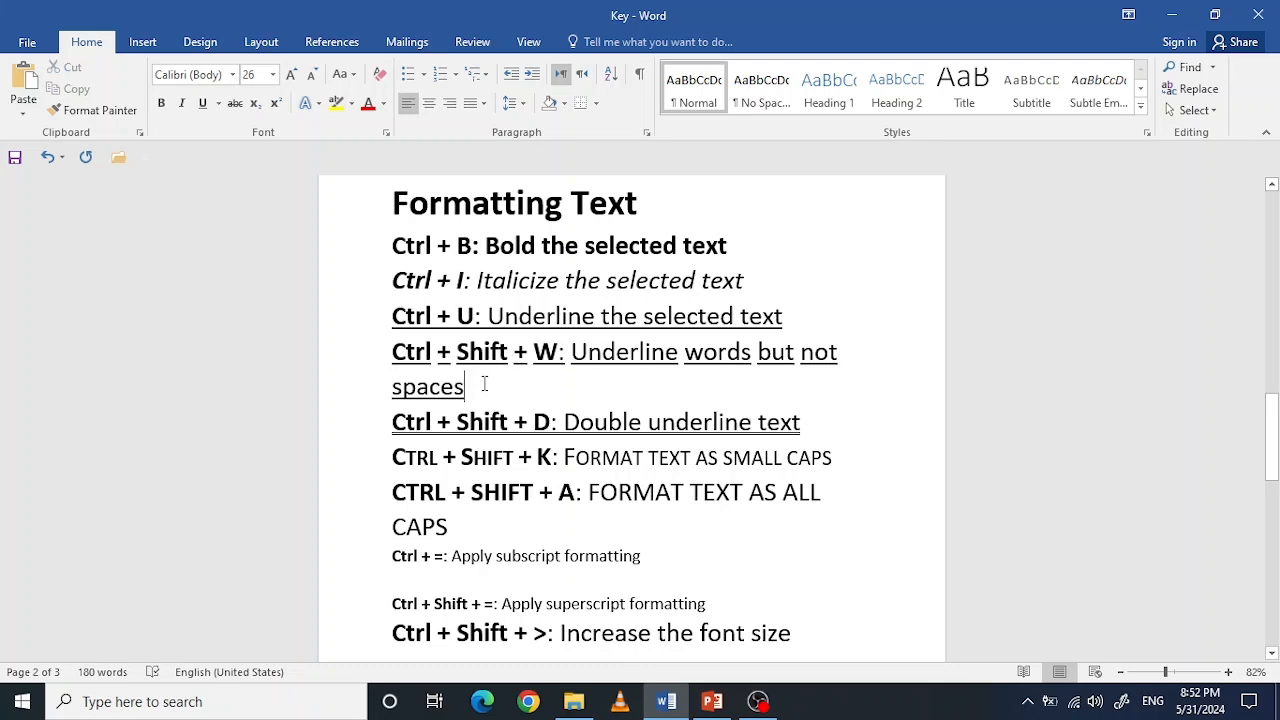
# Step: Turn the words-only underline off and back on for the "Underline words but not spaces" line
pyautogui.moveTo(468, 387); pyautogui.dragTo(386, 355)
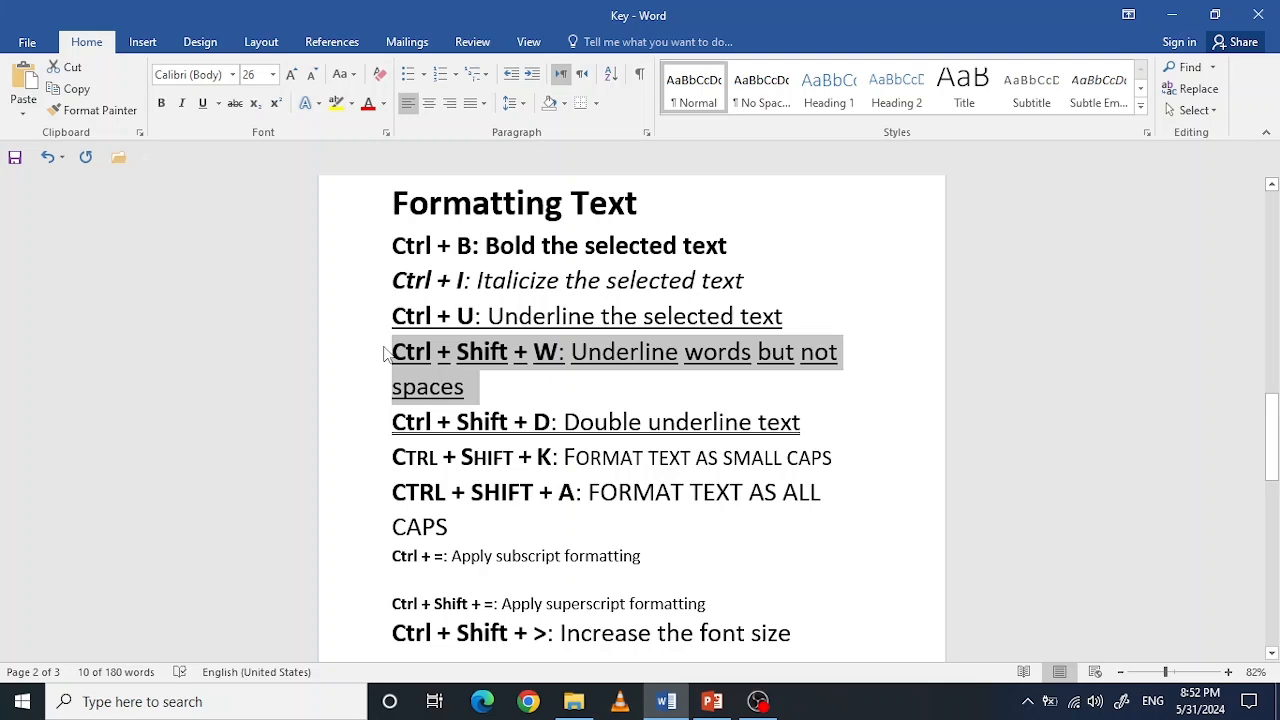
pyautogui.hotkey('ctrl', 'shift', 'w')
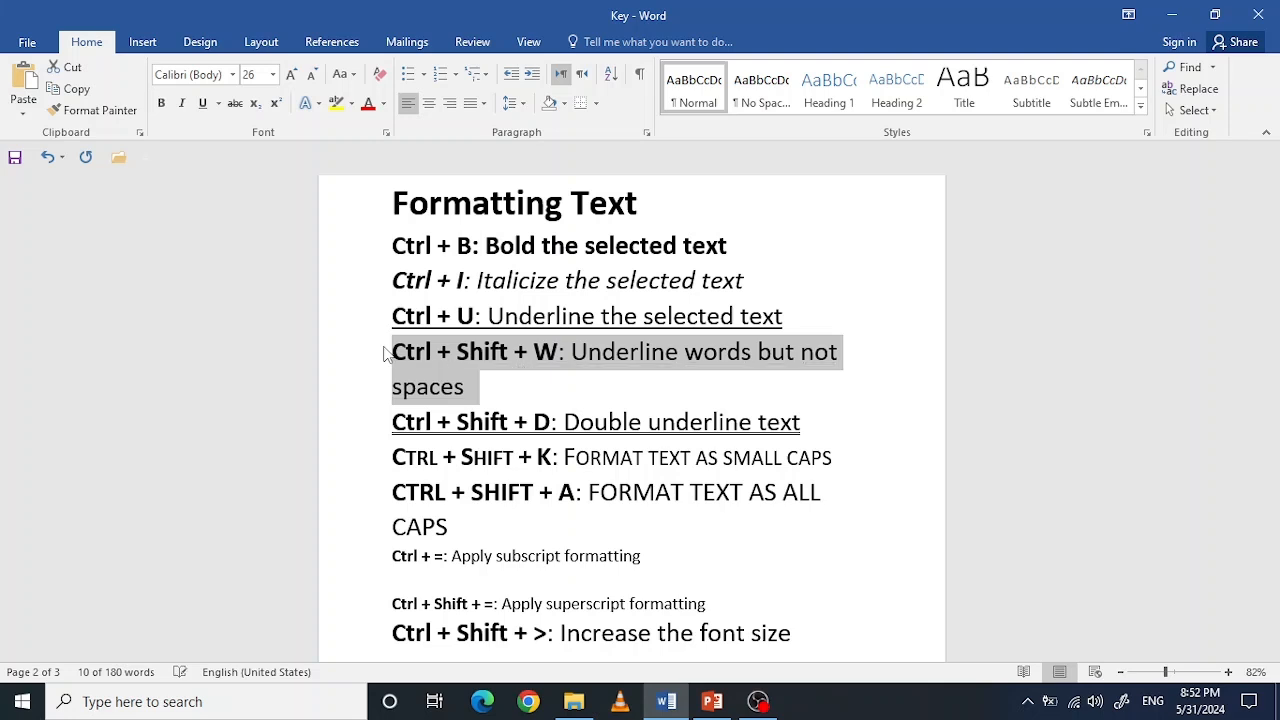
pyautogui.hotkey('ctrl', 'shift', 'w')
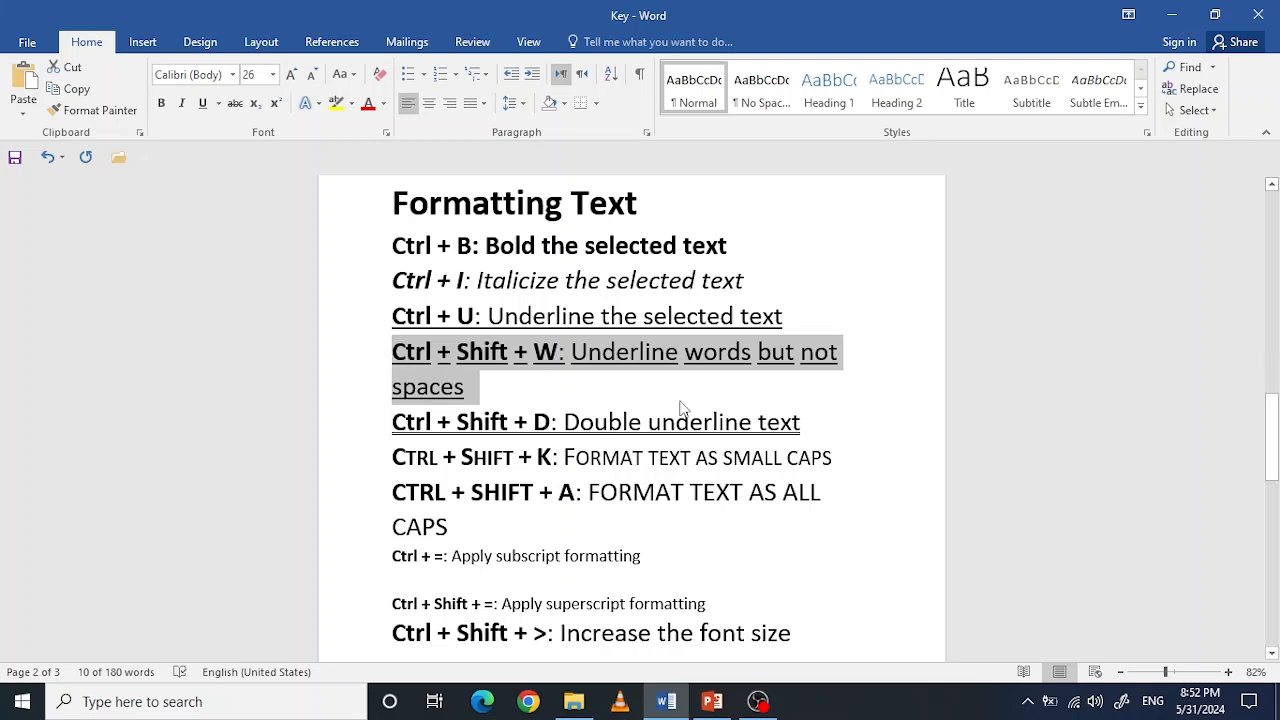
# Step: Turn the double underline off and back on for the "Double underline text" line
pyautogui.moveTo(803, 428); pyautogui.dragTo(428, 430)
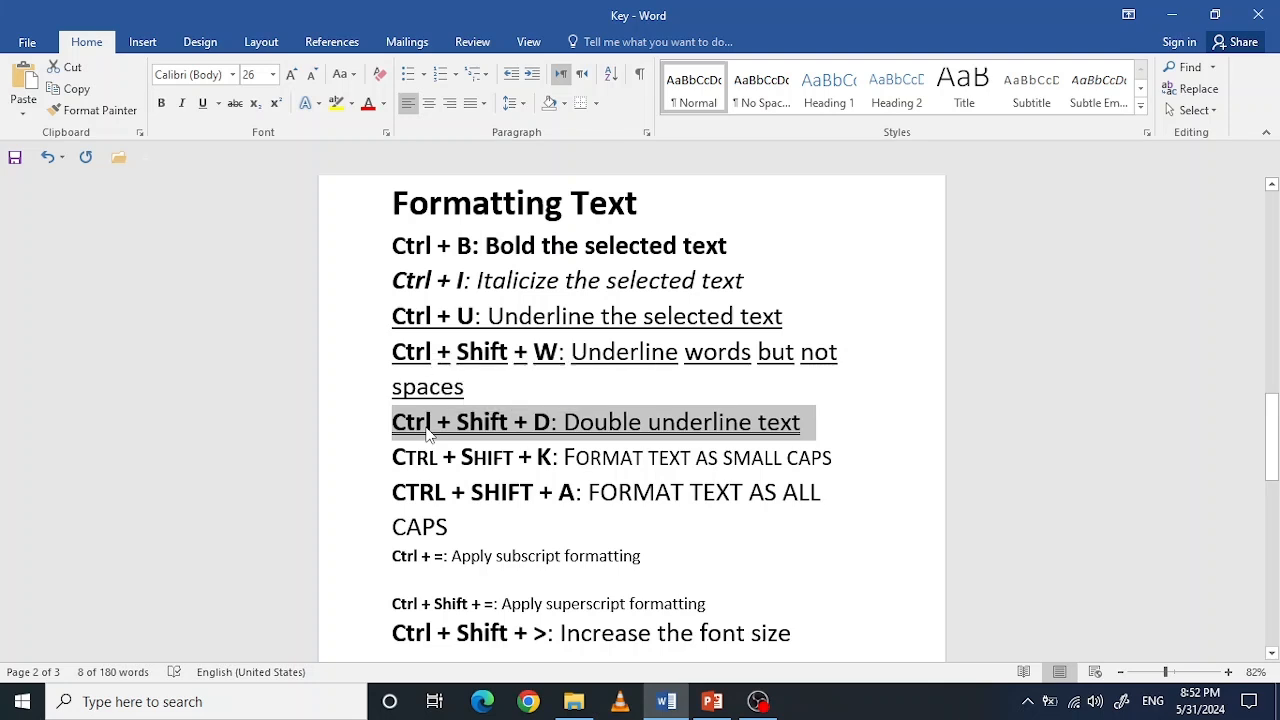
pyautogui.hotkey('ctrl', 'shift', 'd')
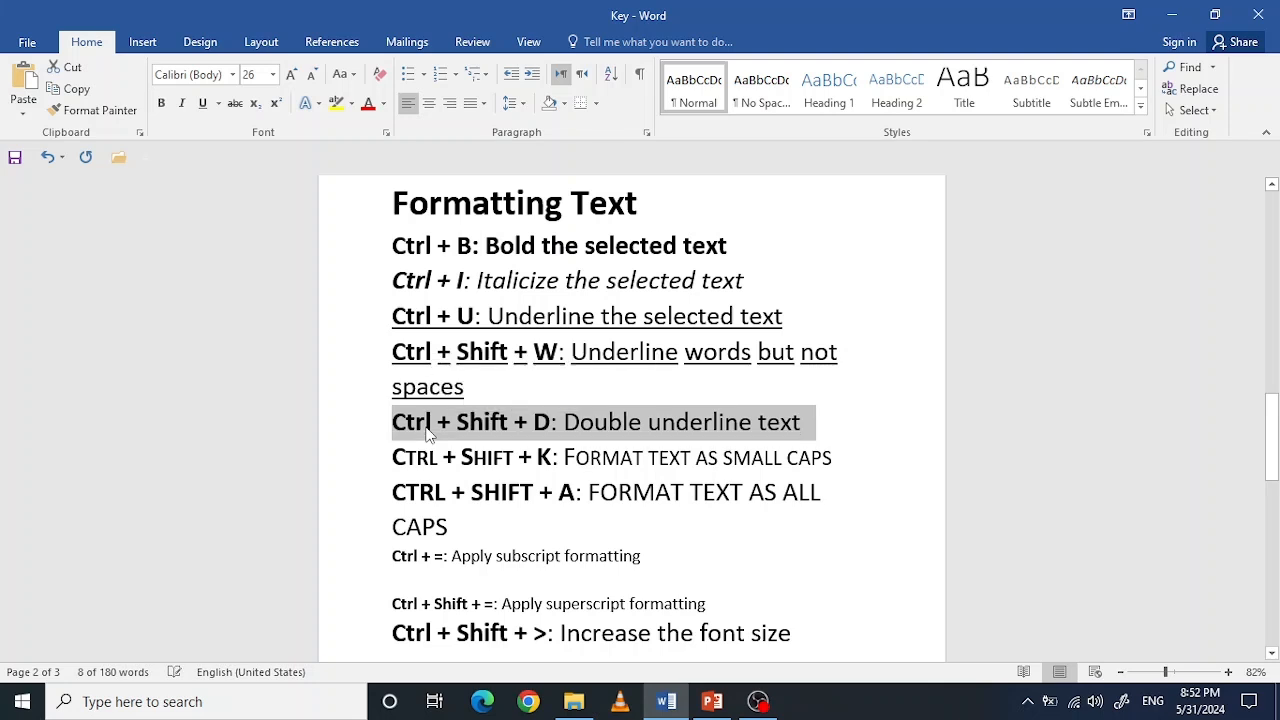
pyautogui.hotkey('ctrl', 'shift', 'd')
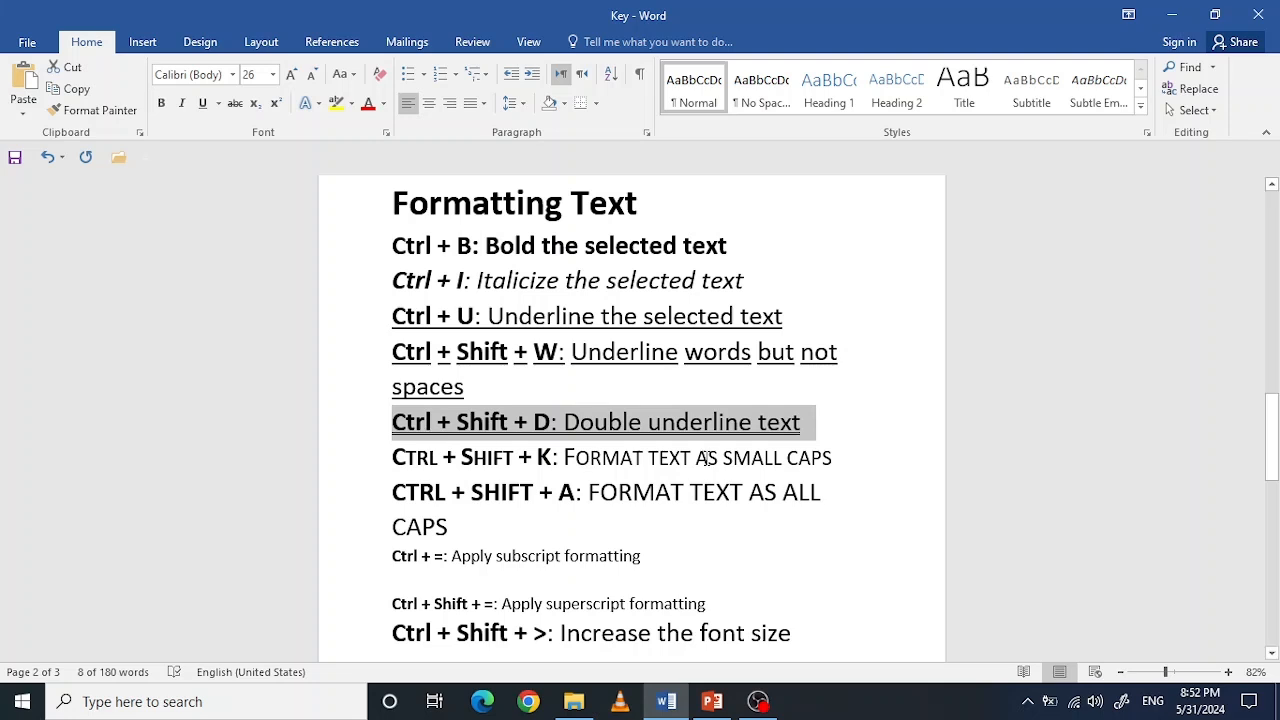
# Step: Highlight the text "Format text as small caps", and turn all caps off and back on for the "Format text as all caps" line
pyautogui.moveTo(833, 460); pyautogui.dragTo(528, 459)
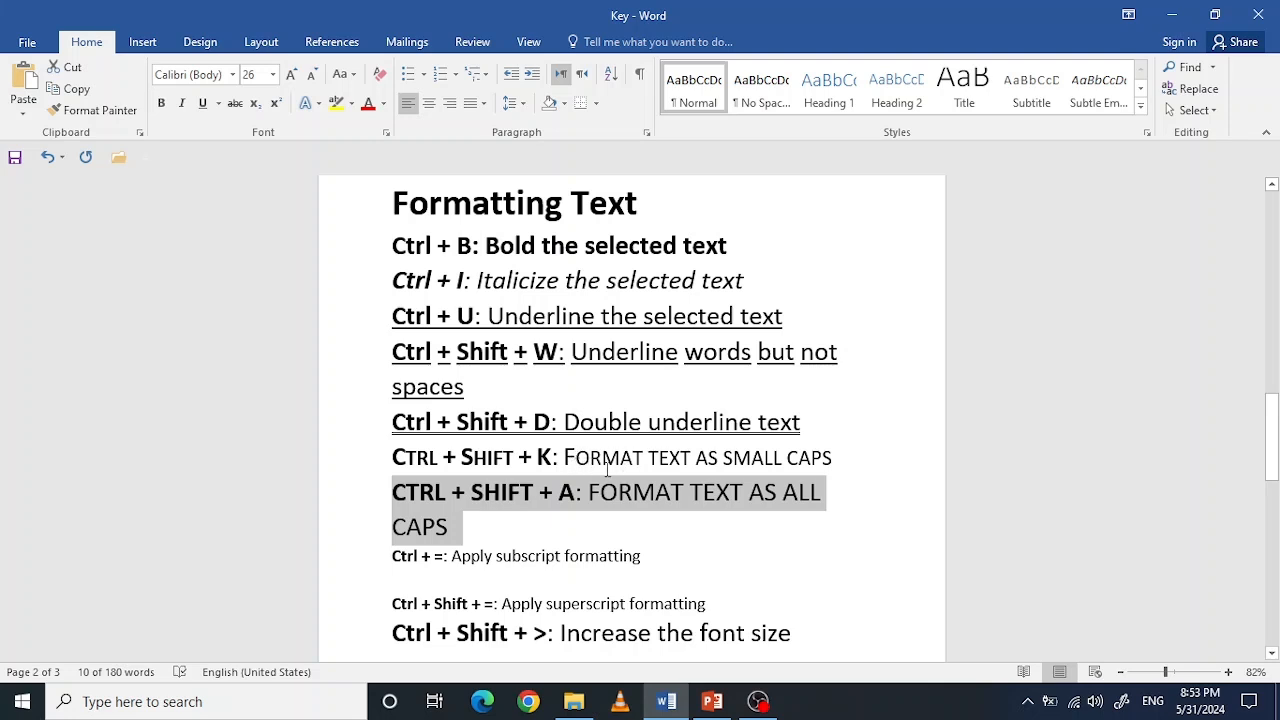
pyautogui.moveTo(564, 457); pyautogui.dragTo(832, 458)
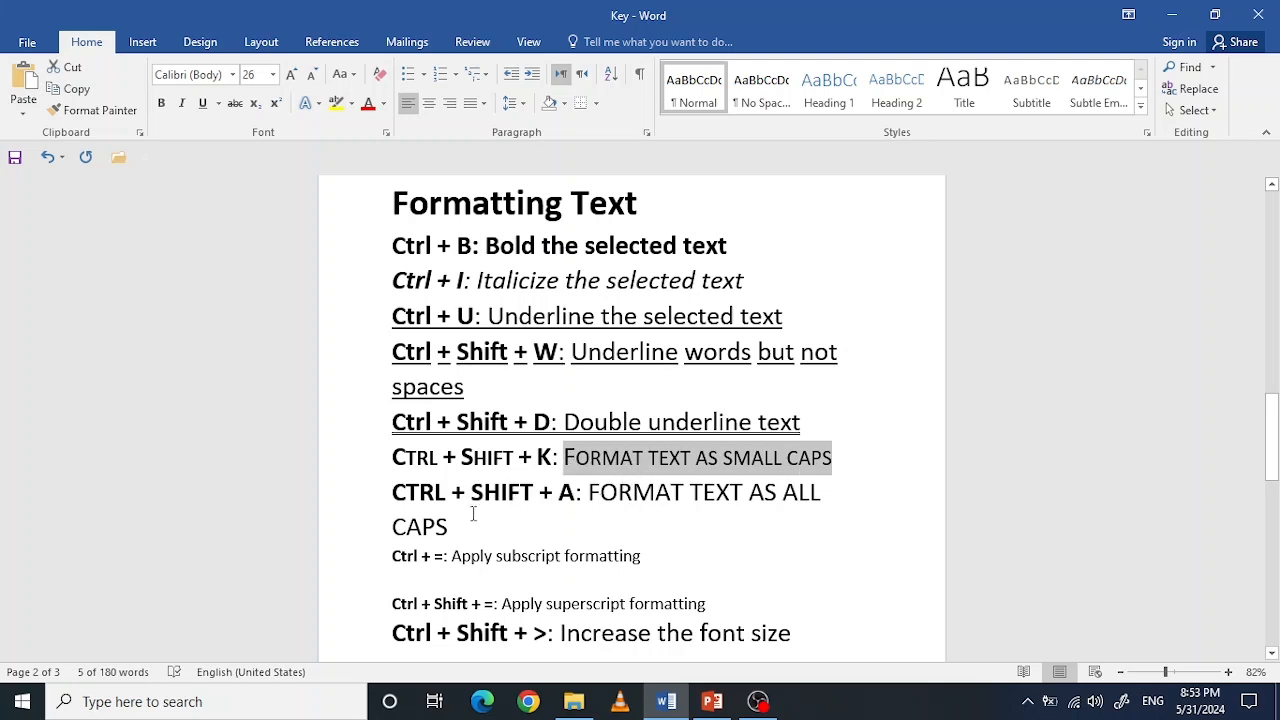
pyautogui.moveTo(455, 530); pyautogui.dragTo(396, 511)
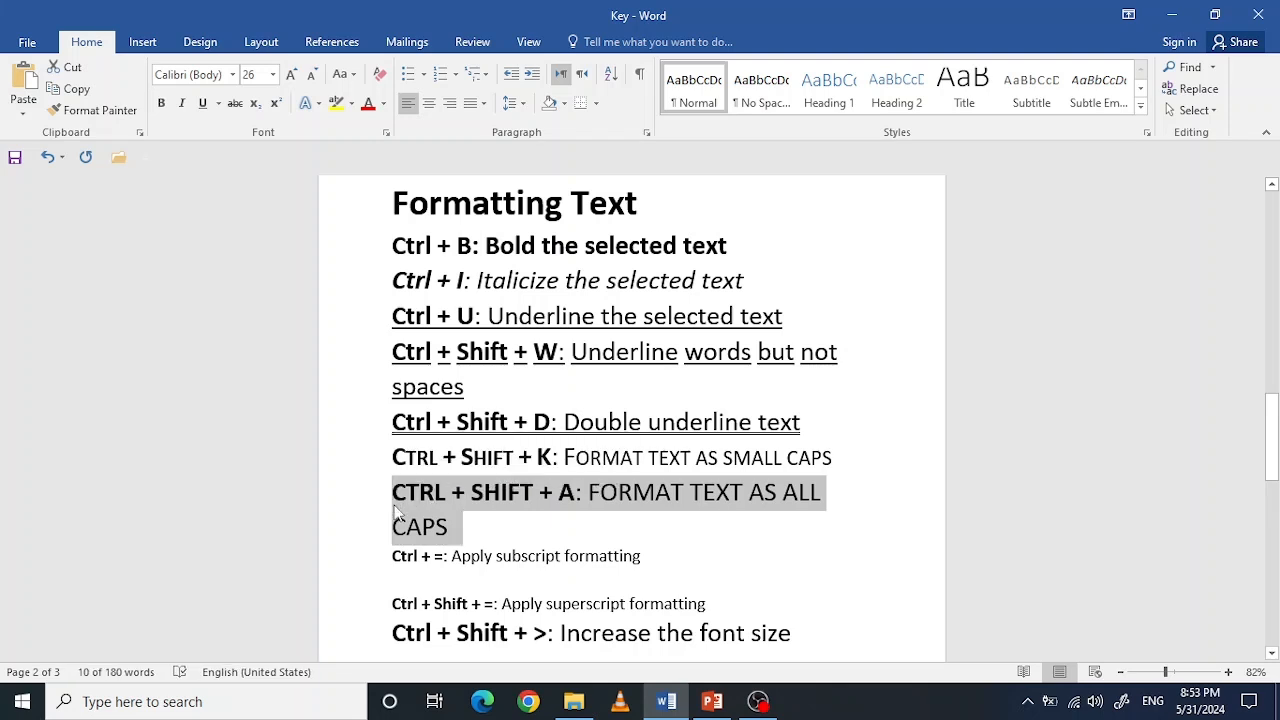
pyautogui.hotkey('ctrl', 'shift', 'a')
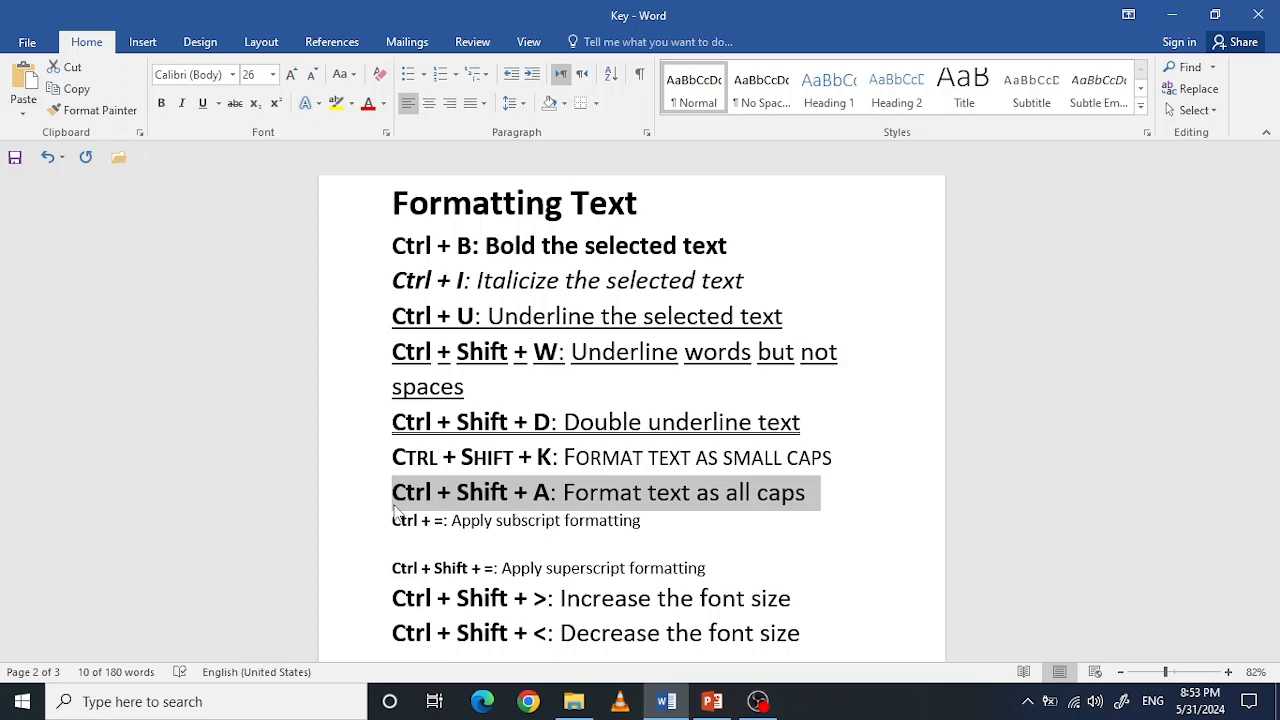
pyautogui.hotkey('ctrl', 'shift', 'a')
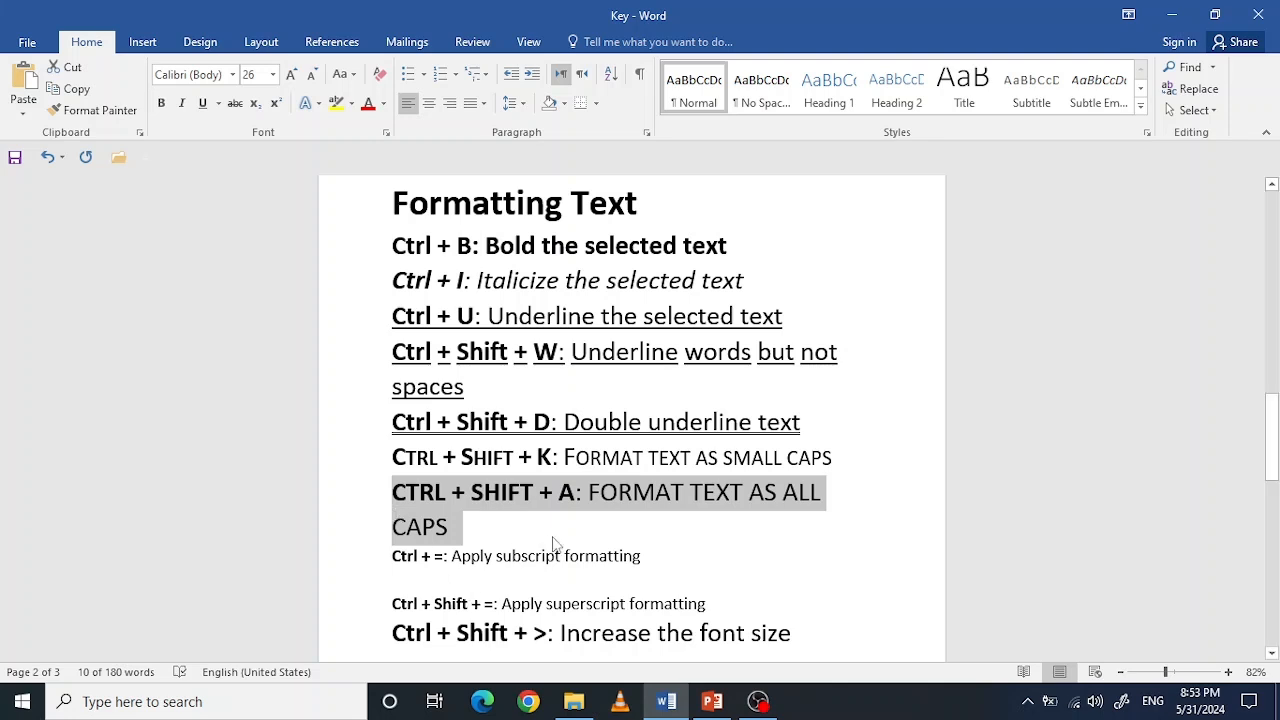
# Step: Turn off superscript at the end of the "Apply subscript formatting" line and add X2 in normal text
pyautogui.moveTo(644, 558); pyautogui.dragTo(405, 562)
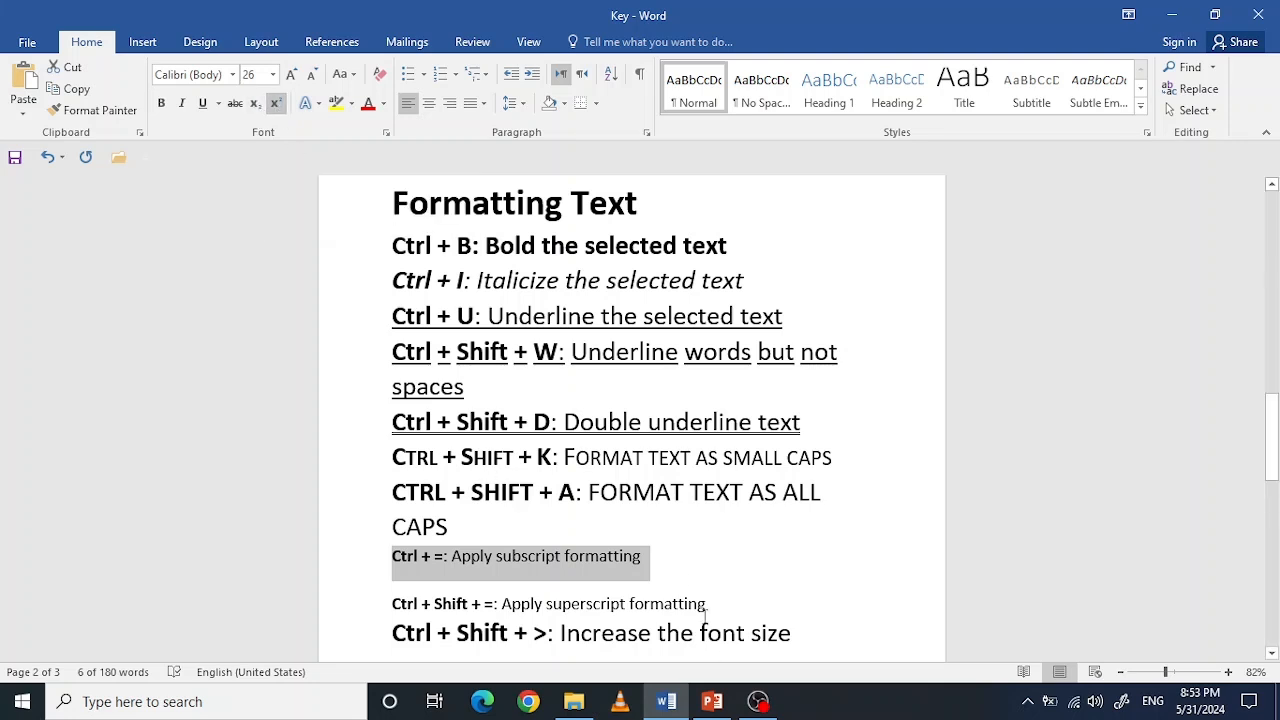
pyautogui.click(667, 567)
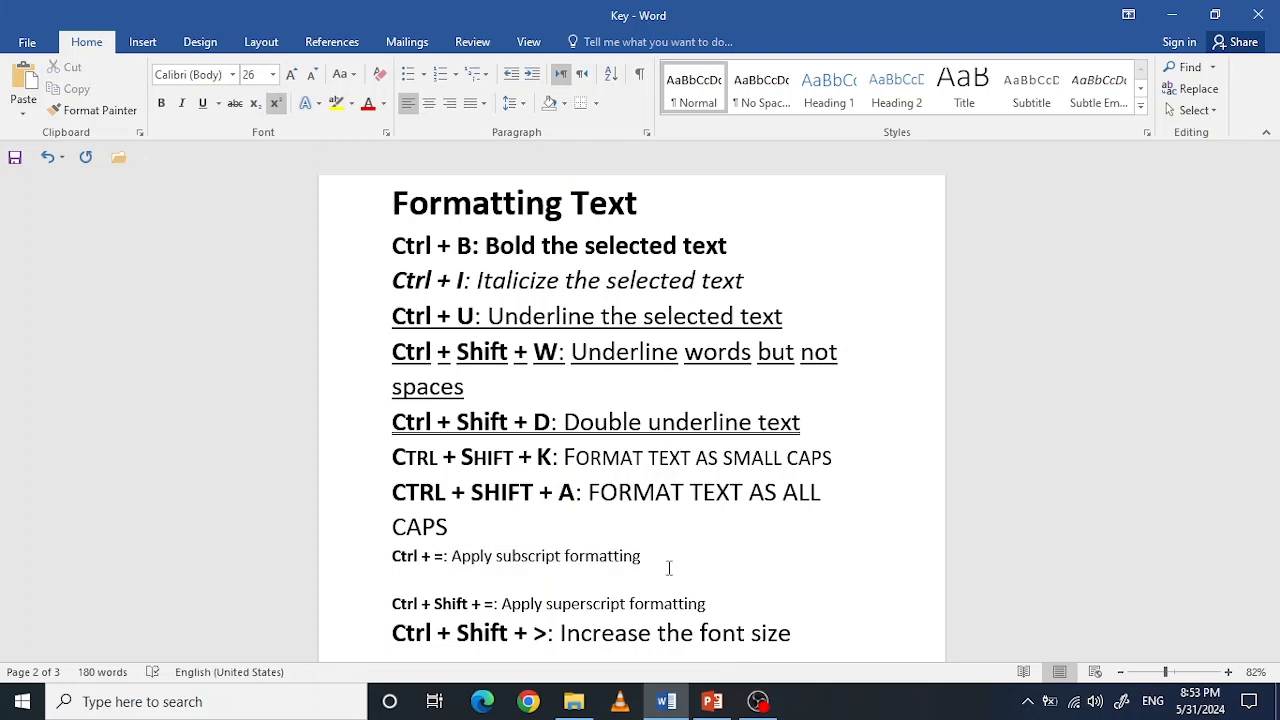
pyautogui.hotkey('ctrl', 'shift', '=')
pyautogui.write('X')
pyautogui.write('2')
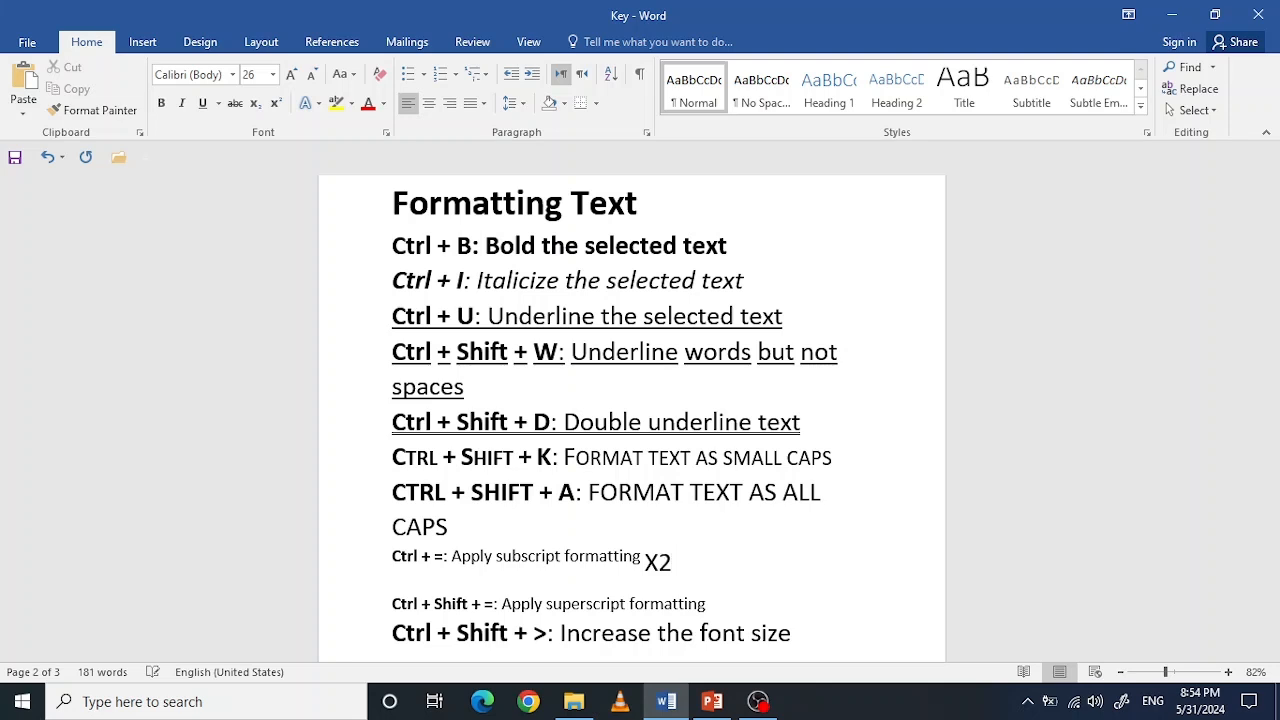
# Step: Replace the 2 of X2 on the "Apply subscript formatting" line with a superscript 2
pyautogui.press('Left')
pyautogui.press('Right')
pyautogui.press('BackSpace')
pyautogui.hotkey('ctrl', 'shift', '=')
pyautogui.write('2')
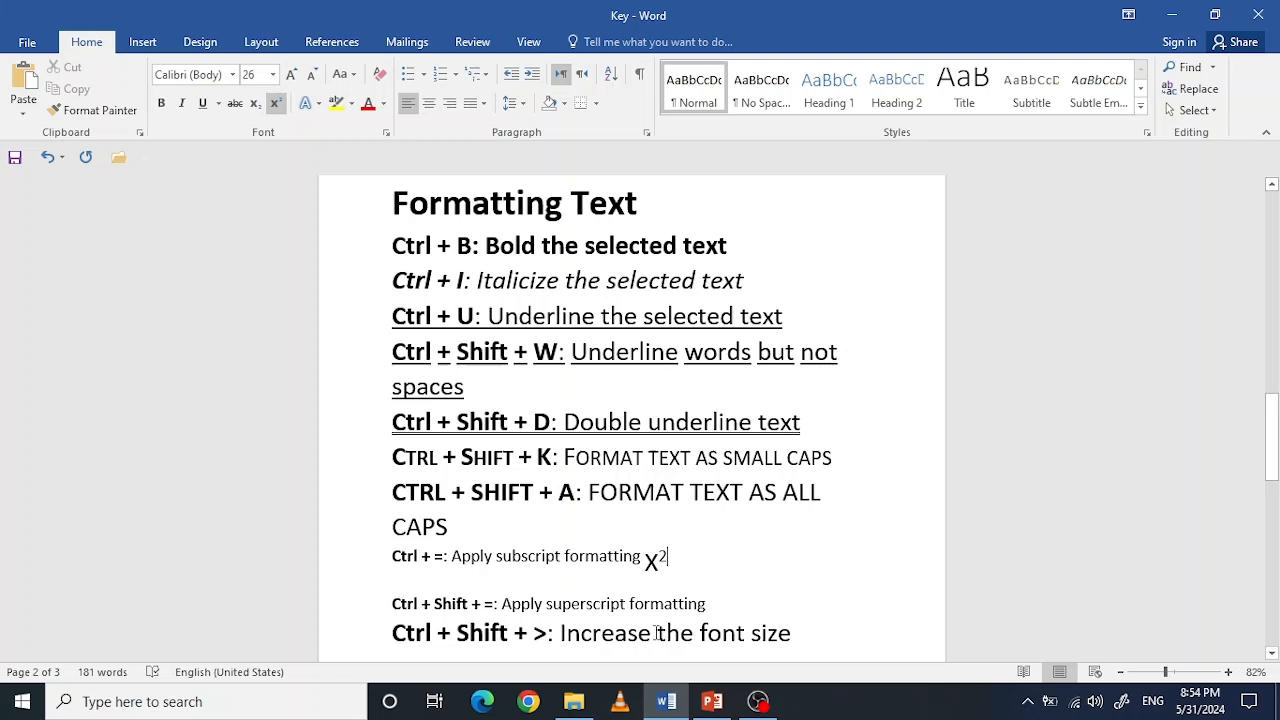
# Step: Add an X in normal text, without subscript, at the end of the "Apply superscript formatting" line
pyautogui.click(721, 604)
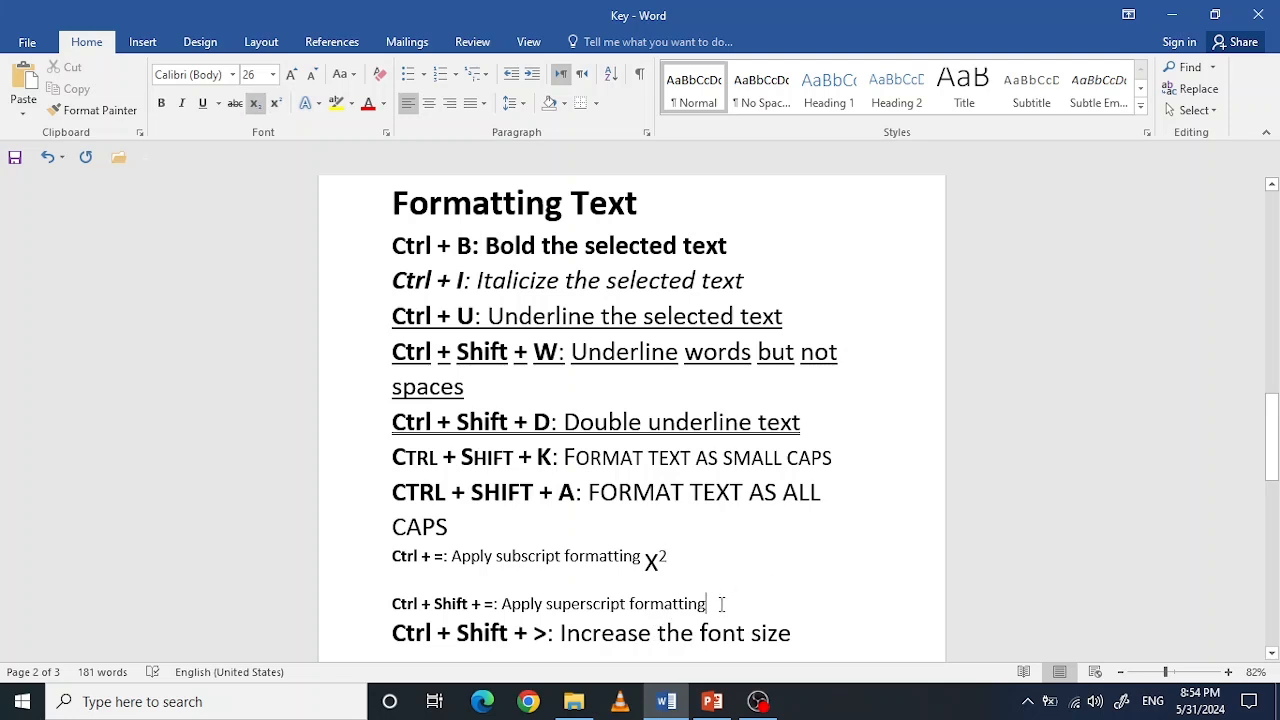
pyautogui.write('X')
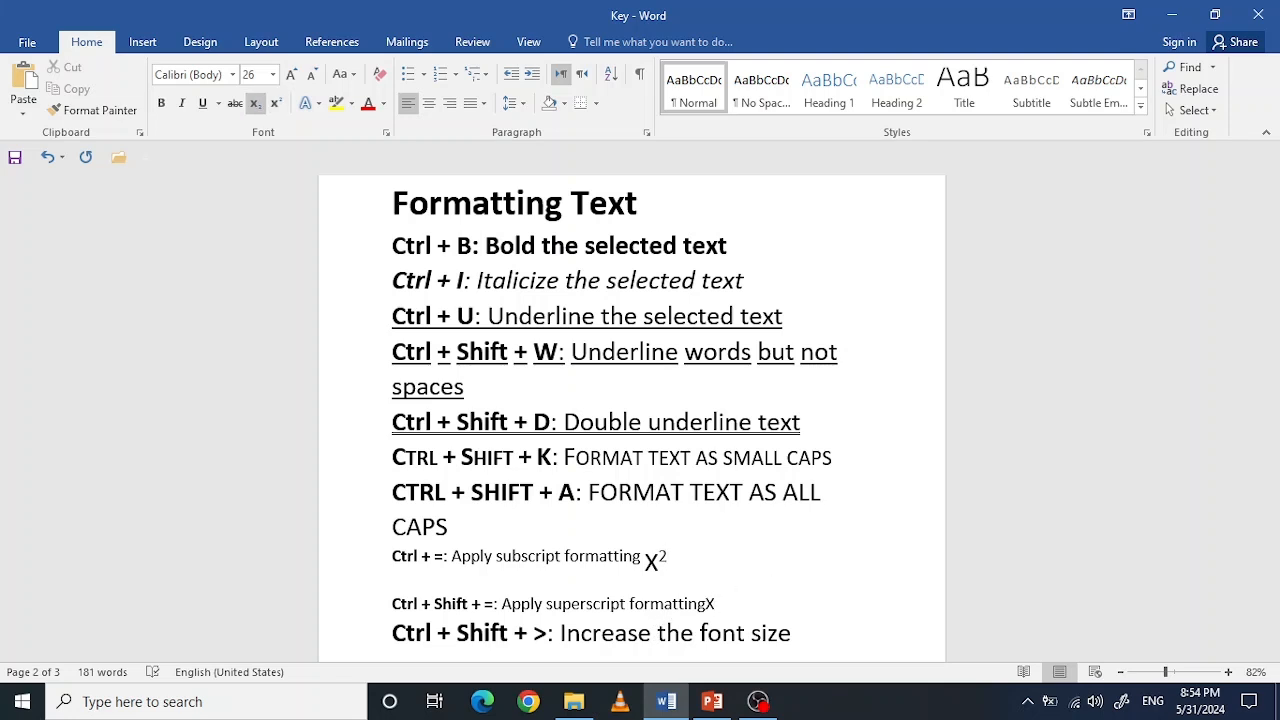
pyautogui.press('BackSpace')
pyautogui.hotkey('ctrl', 'shift', '=')
pyautogui.hotkey('ctrl', 'shift', '=')
pyautogui.write('X')
pyautogui.hotkey('ctrl', '=')
# Step: Delete the word "Shift" from the "Apply superscript formatting" line
pyautogui.click(471, 605)
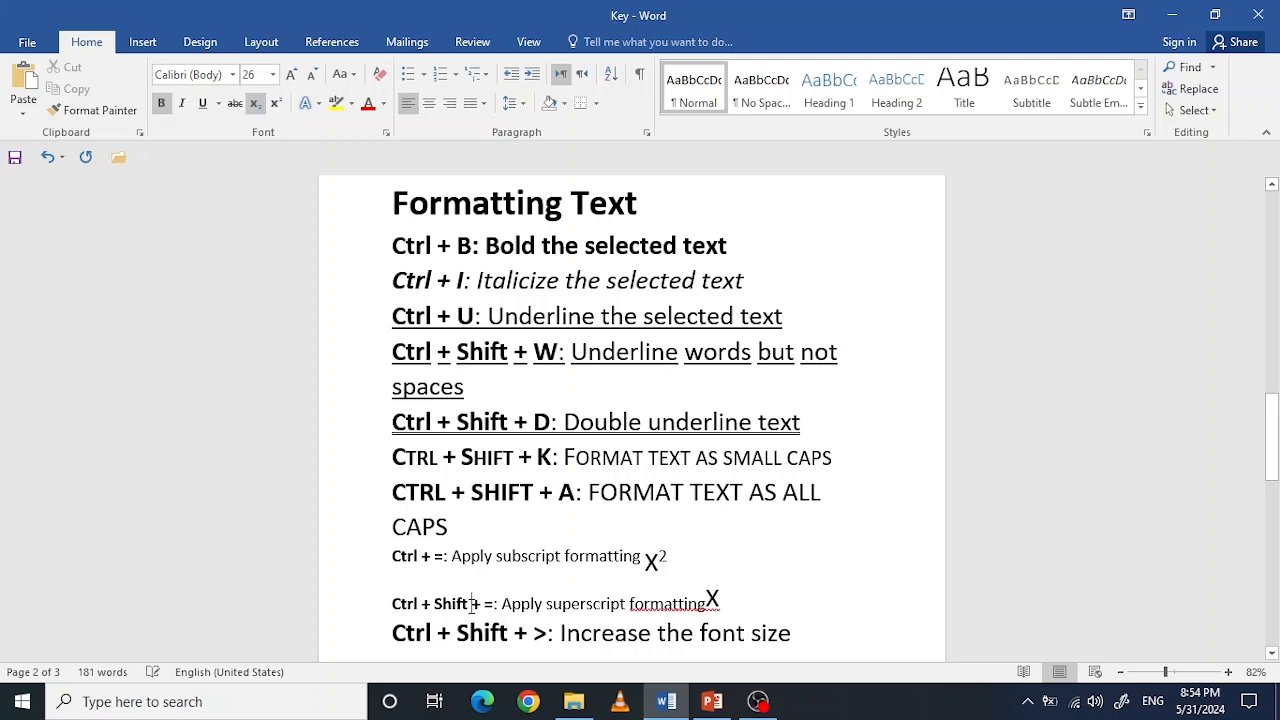
pyautogui.press('BackSpace')
pyautogui.press('BackSpace')
pyautogui.press('BackSpace')
pyautogui.press('BackSpace')
pyautogui.press('BackSpace')
pyautogui.press('BackSpace')
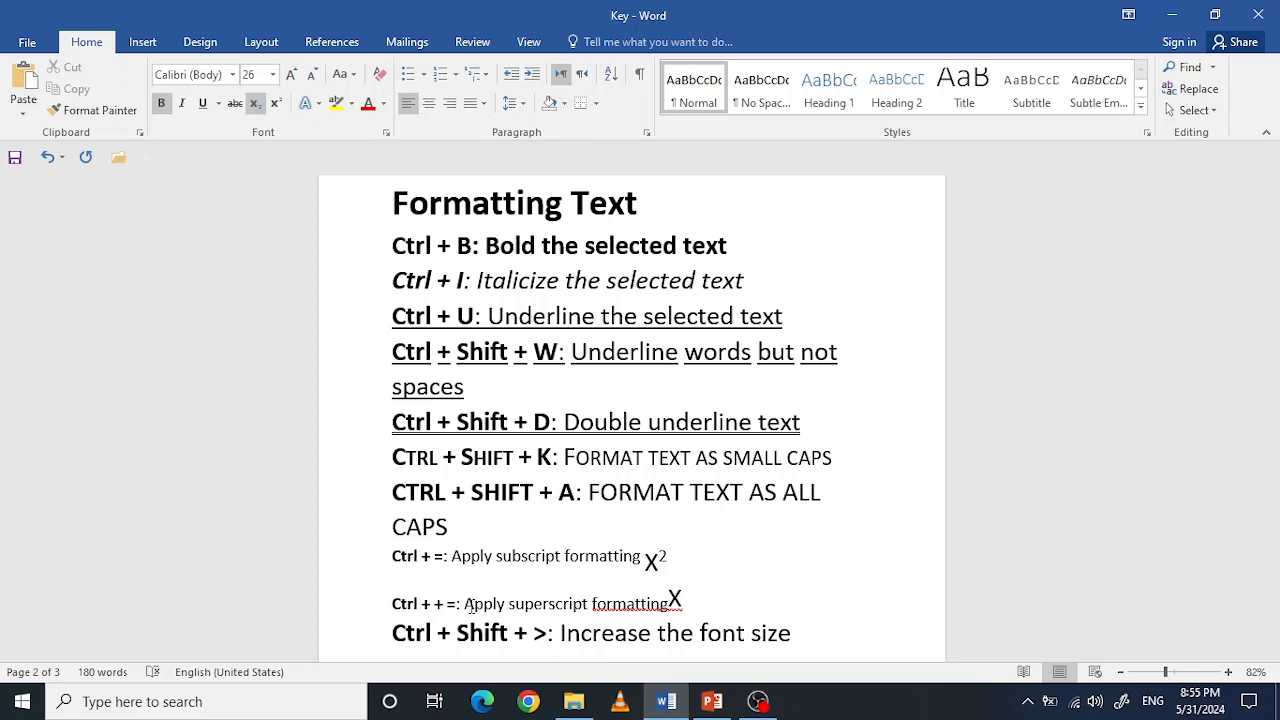
# Step: Add a subscript 2 after the X at the end of the "Apply superscript formatting" line
pyautogui.click(686, 598)
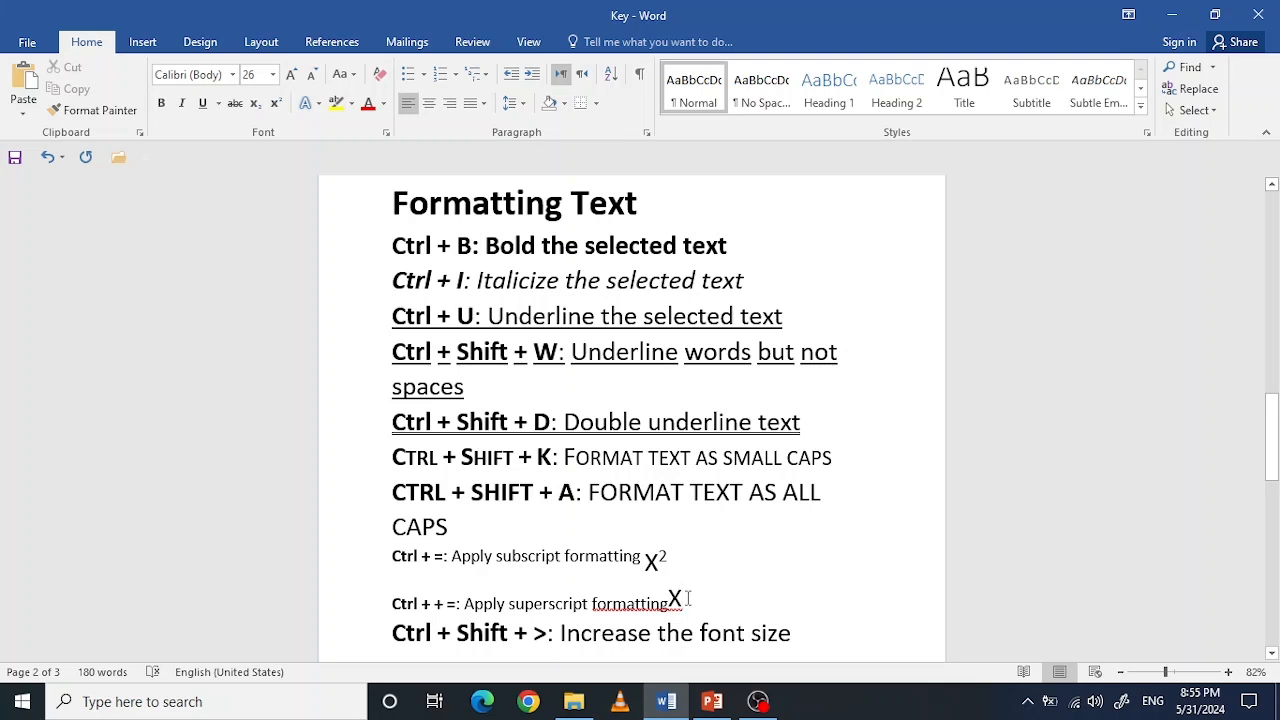
pyautogui.hotkey('ctrl', '=')
pyautogui.write('2')
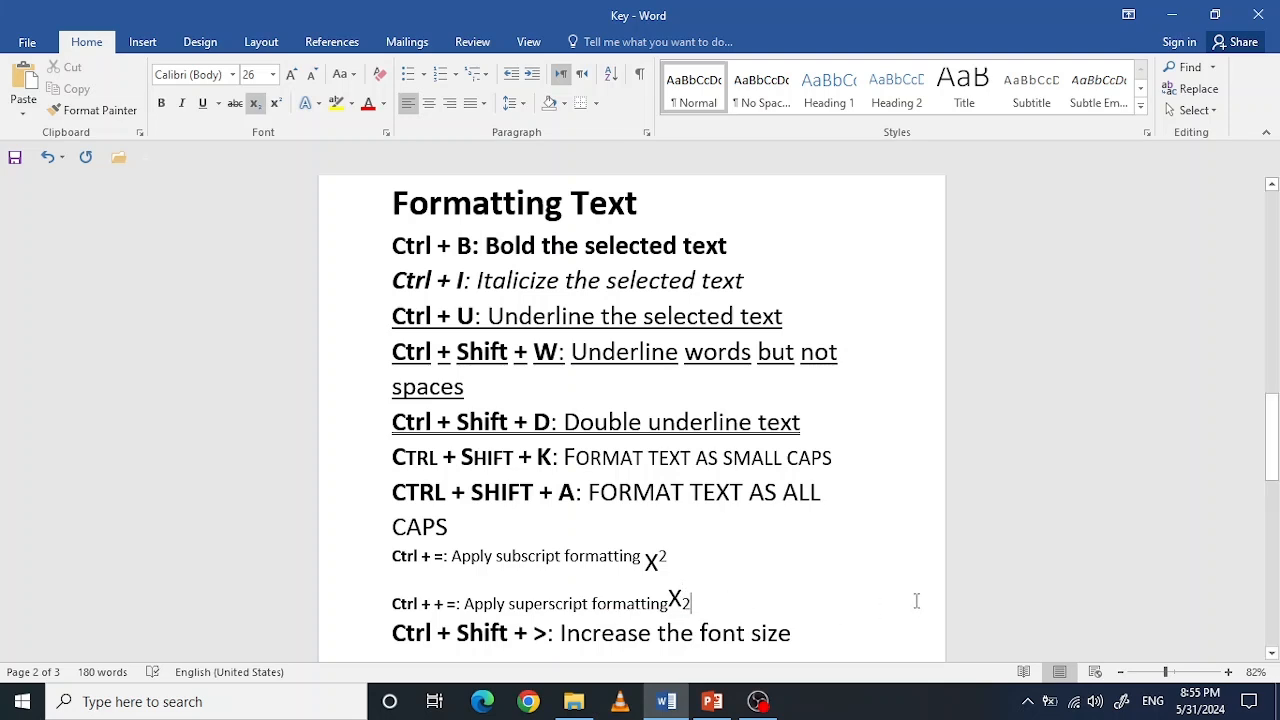
# Step: Set the font size of the "Increase the font size" line to 20
pyautogui.moveTo(1268, 434); pyautogui.dragTo(1276, 484)
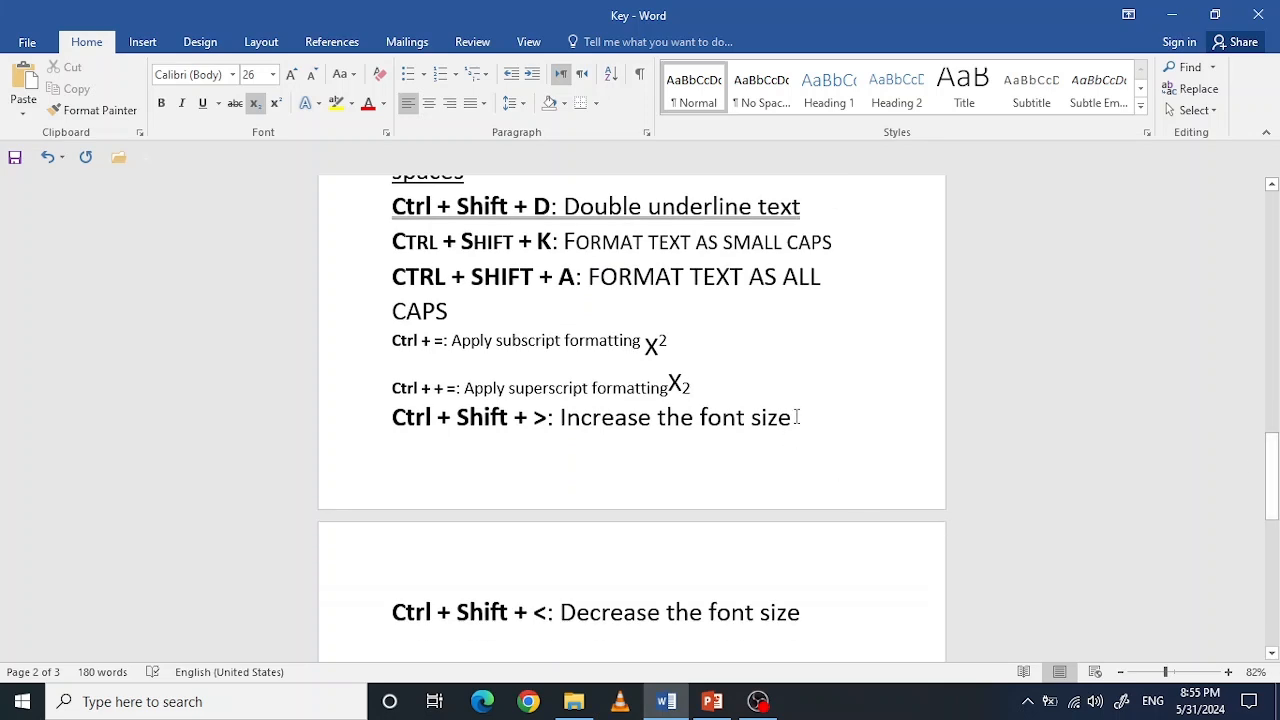
pyautogui.moveTo(797, 418); pyautogui.dragTo(418, 428)
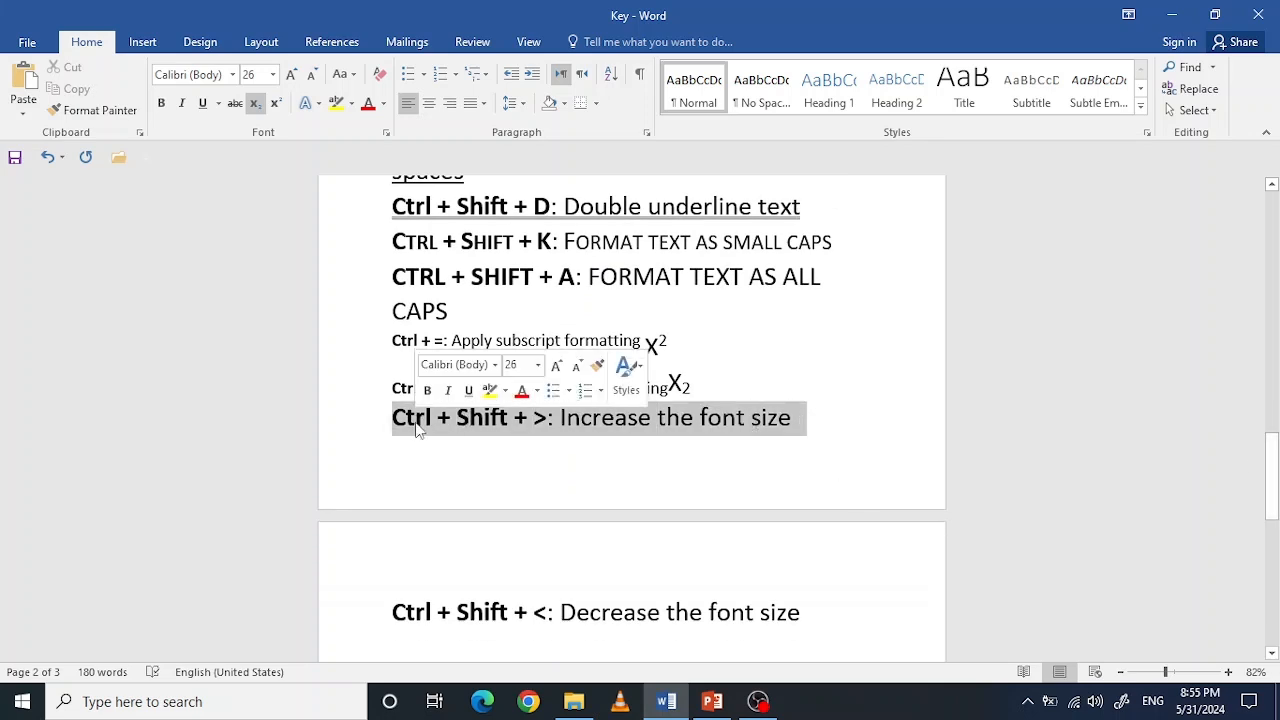
pyautogui.click(272, 74)
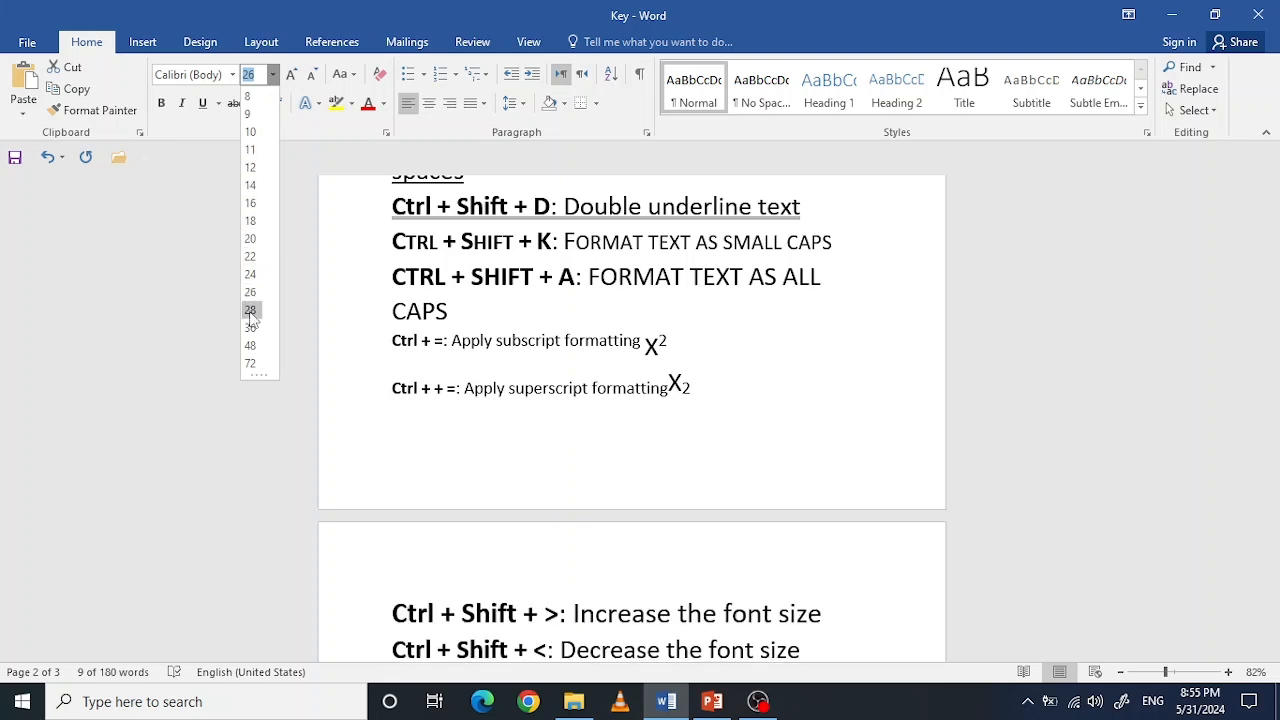
pyautogui.click(250, 240)
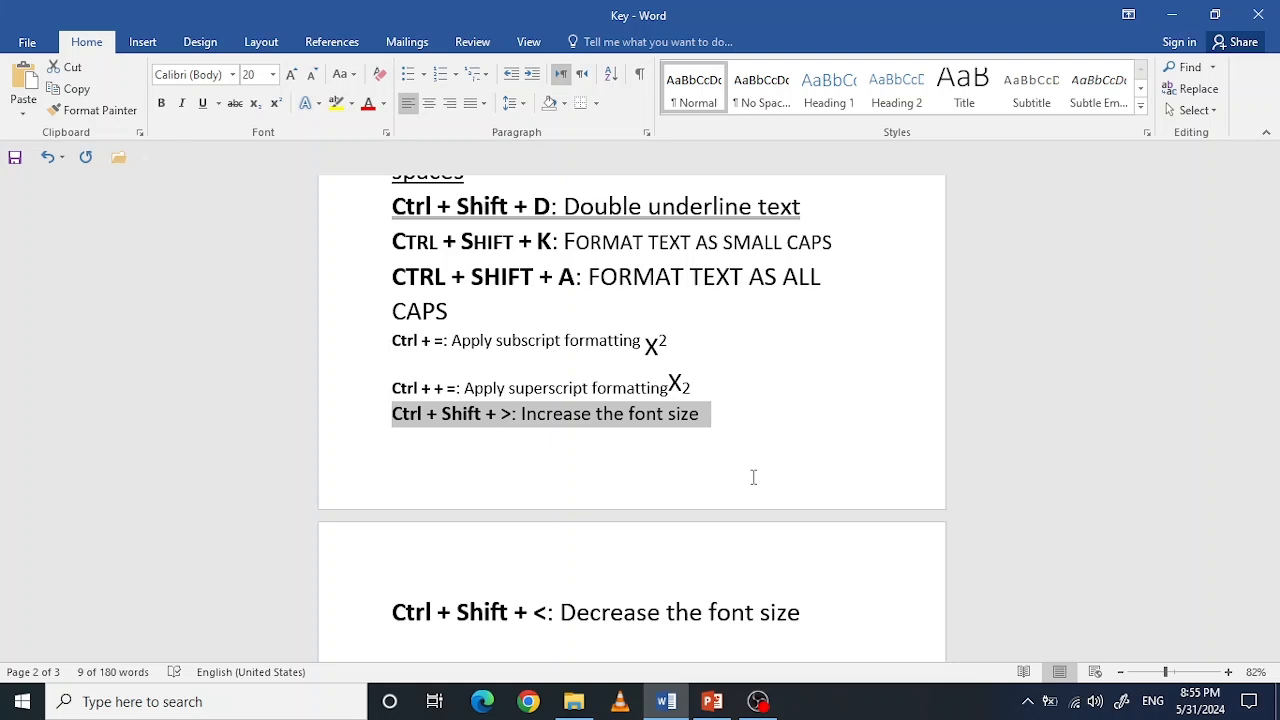
# Step: Enlarge the font size of the selected "Increase the font size" line step by step up to 80
pyautogui.hotkey('ctrl', 'shift', '.')
pyautogui.hotkey('ctrl', 'shift', '.')
pyautogui.hotkey('ctrl', 'shift', '.')
pyautogui.hotkey('ctrl', 'shift', '.')
pyautogui.hotkey('ctrl', 'shift', '.')
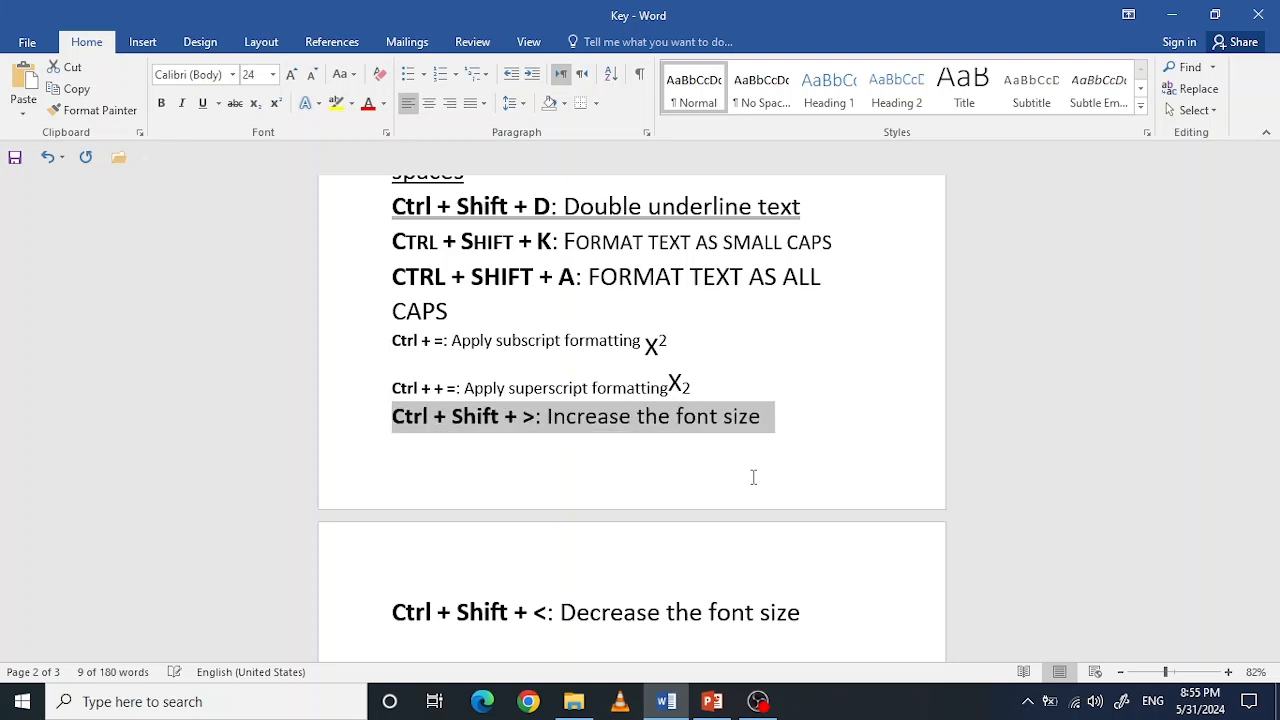
pyautogui.hotkey('ctrl', 'shift', '.')
pyautogui.hotkey('ctrl', 'shift', '.')
pyautogui.hotkey('ctrl', 'shift', '.')
pyautogui.hotkey('ctrl', 'shift', '.')
pyautogui.hotkey('ctrl', 'shift', '.')
pyautogui.hotkey('ctrl', 'shift', '.')
pyautogui.hotkey('ctrl', 'shift', '.')
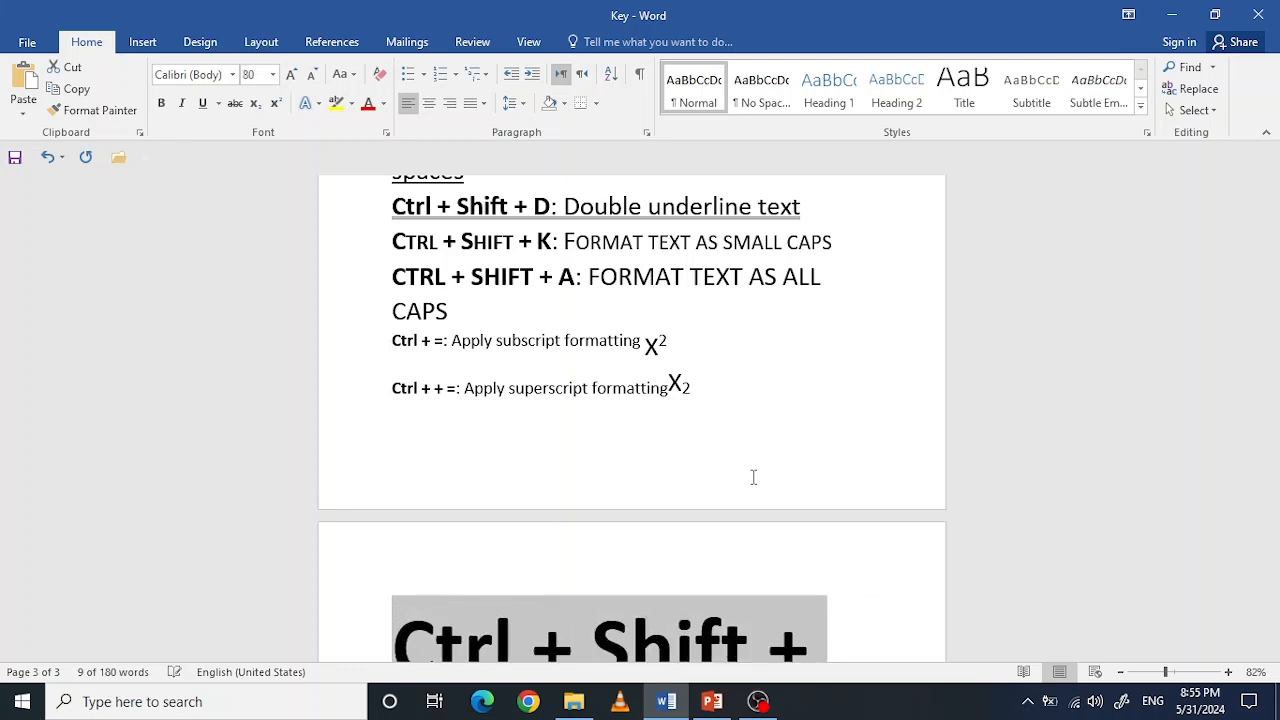
# Step: Reduce the font size of the "Increase the font size" line to 24
pyautogui.hotkey('ctrl', 'shift', ',')
pyautogui.hotkey('ctrl', 'shift', ',')
pyautogui.hotkey('ctrl', 'shift', ',')
pyautogui.hotkey('ctrl', 'shift', ',')
pyautogui.hotkey('ctrl', 'shift', ',')
pyautogui.hotkey('ctrl', 'shift', ',')
pyautogui.hotkey('ctrl', 'shift', ',')
pyautogui.hotkey('ctrl', 'shift', ',')
pyautogui.hotkey('ctrl', 'shift', ',')
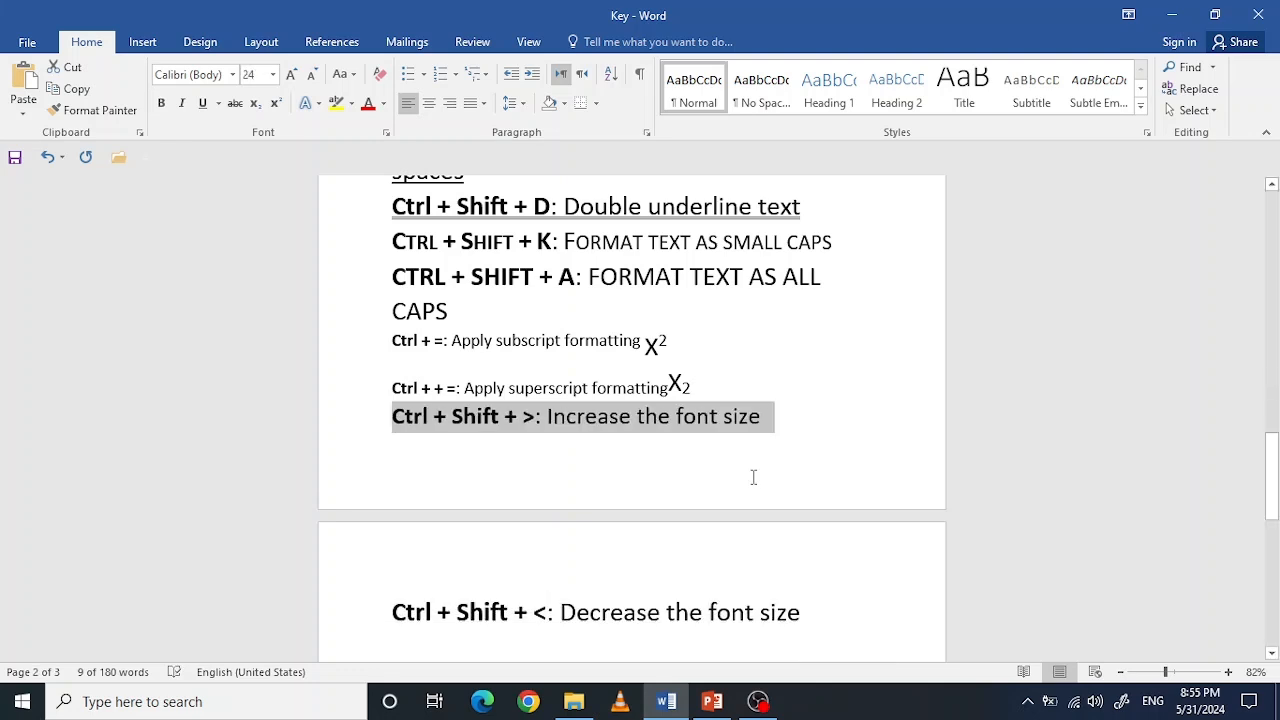
# Step: Reduce the font size of the whole "Decrease the font size" line to 16
pyautogui.moveTo(803, 612); pyautogui.dragTo(408, 612)
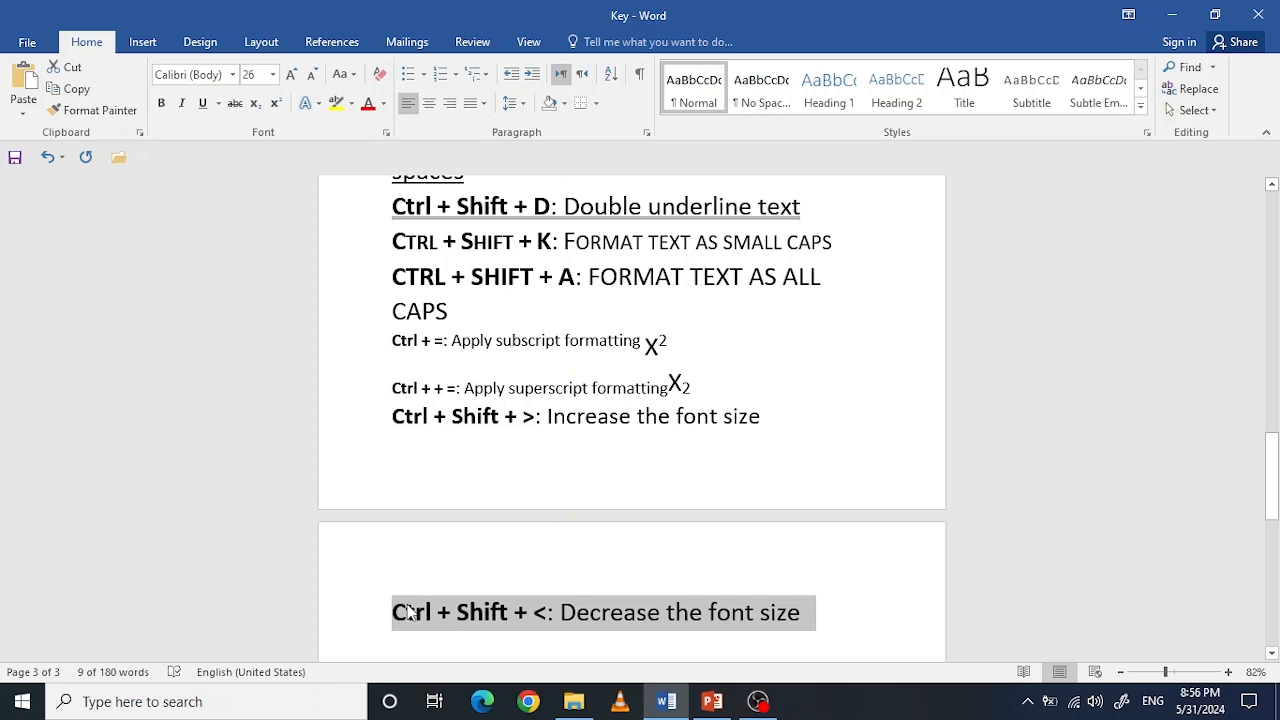
pyautogui.press('ctrl+shift+less')
pyautogui.press('ctrl+shift+less')
# Step: Shrink the "Decrease the font size" line further, and enlarge it again to font size 24
pyautogui.press('ctrl+shift+less')
pyautogui.press('ctrl+shift+less')
pyautogui.press('ctrl+shift+less')
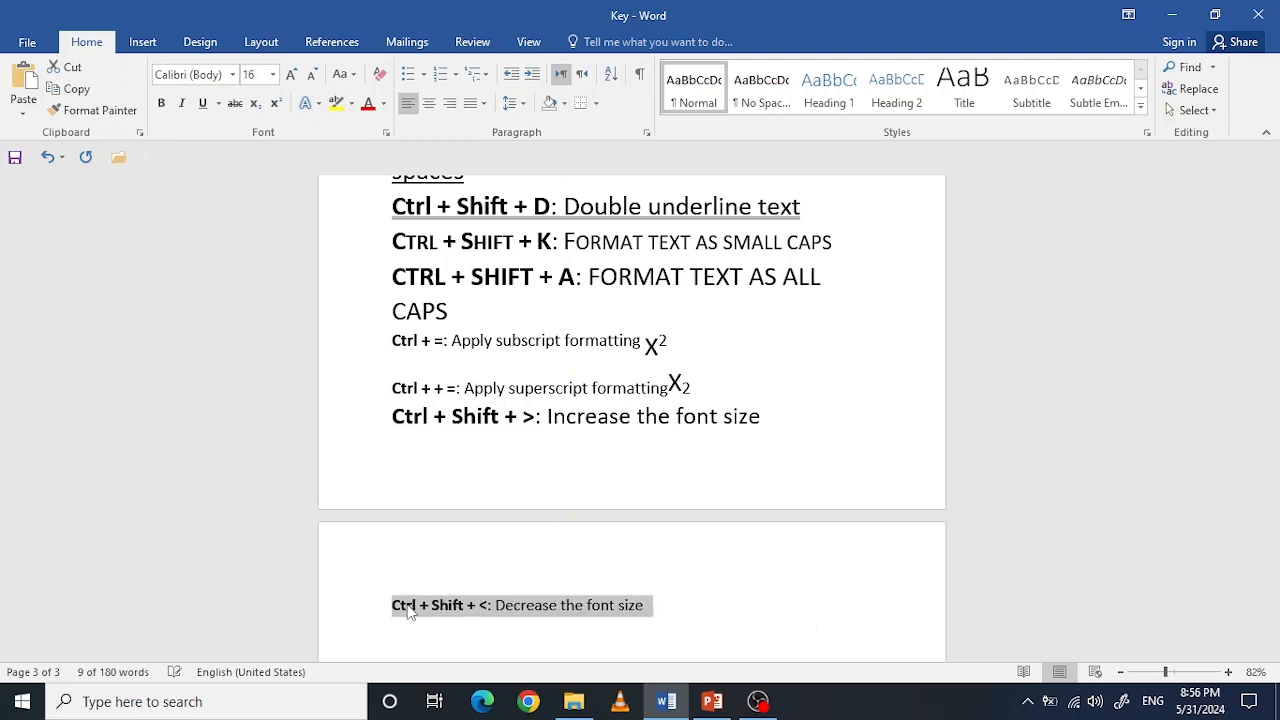
pyautogui.press('ctrl+shift+less')
pyautogui.press('ctrl+shift+less')
pyautogui.hotkey('ctrl', 'shift', '>')
# Step: Set the font size of the "Decrease the font size" line to 22
pyautogui.hotkey('ctrl', 'shift', '>')
pyautogui.hotkey('ctrl', 'shift', '>')
pyautogui.hotkey('ctrl', 'shift', '>')
pyautogui.hotkey('ctrl', 'shift', '>')
pyautogui.hotkey('ctrl', 'shift', '>')
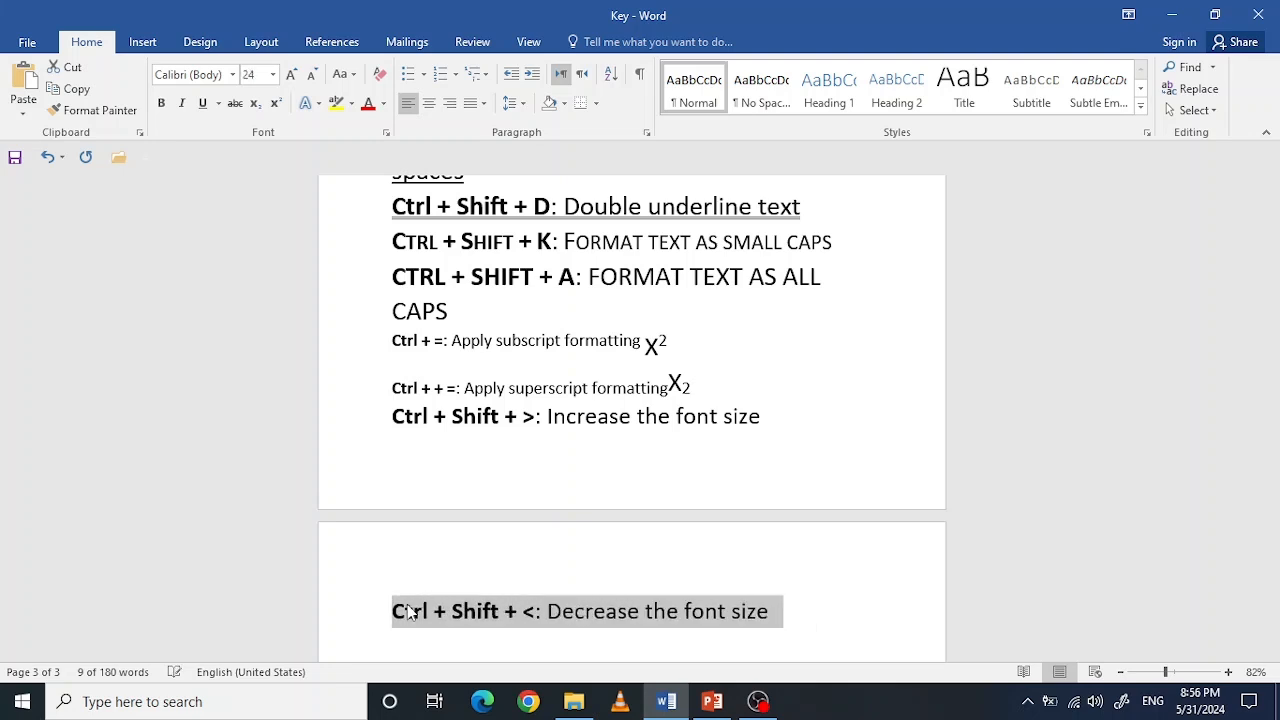
pyautogui.hotkey('ctrl', 'shift', '>')
pyautogui.press('ctrl+shift+less')
pyautogui.press('ctrl+shift+less')
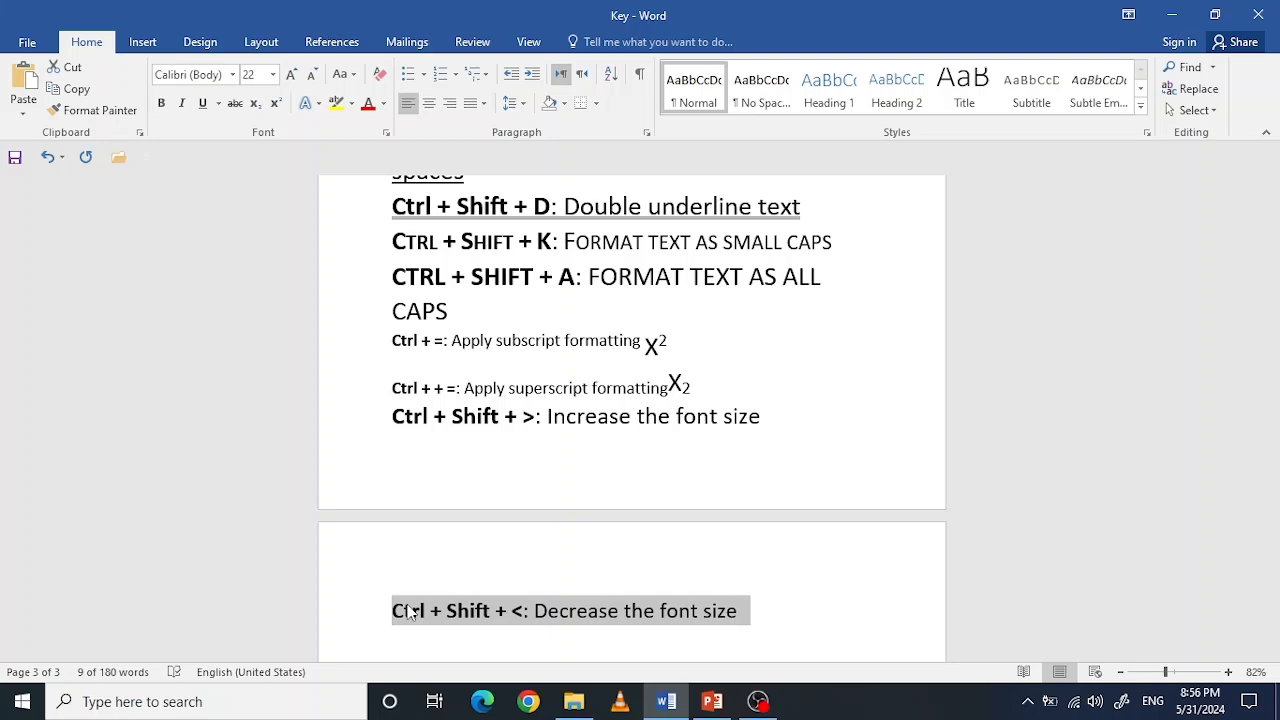